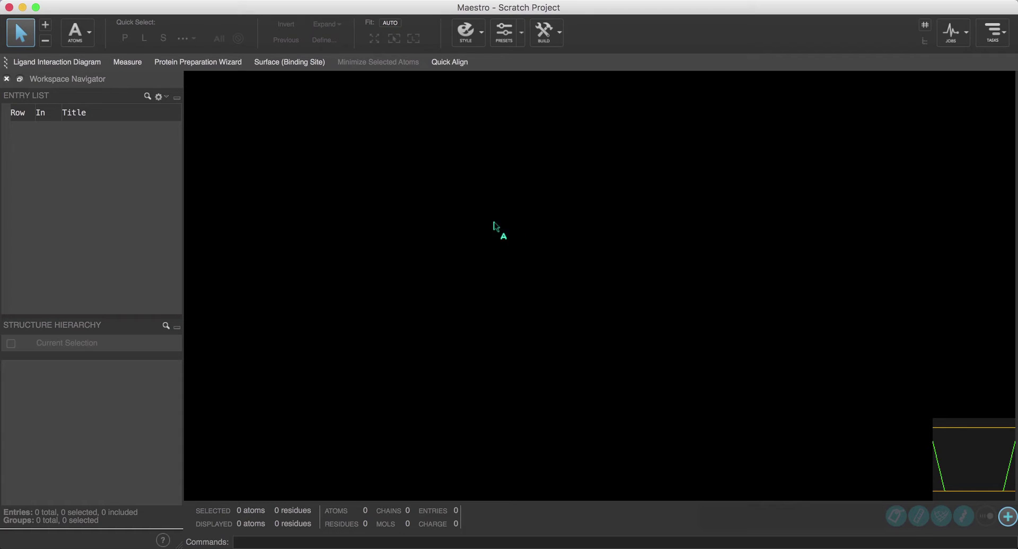
Download PDB entry 1fjs through File > Get PDB into the workspace.
click(97, 1)
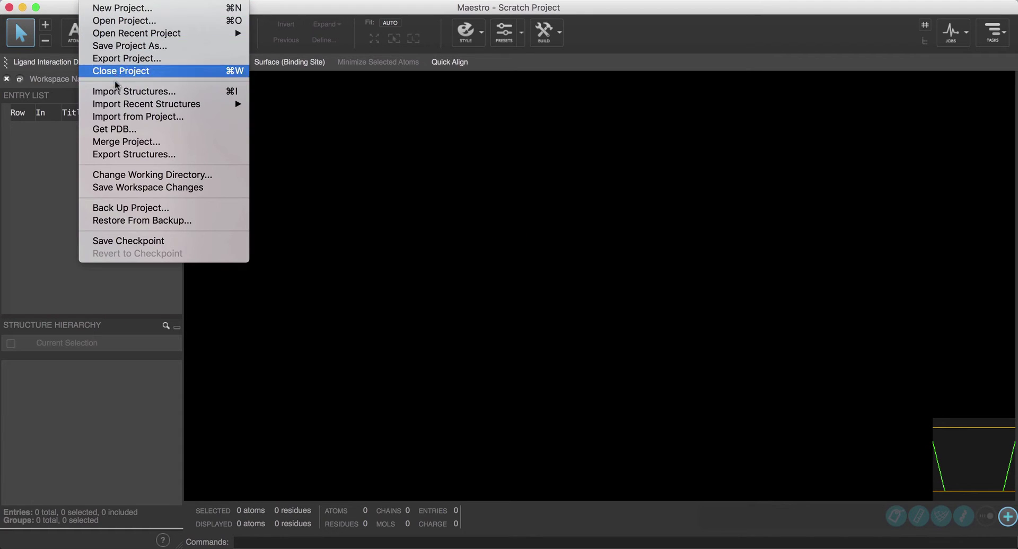
click(108, 130)
click(465, 236)
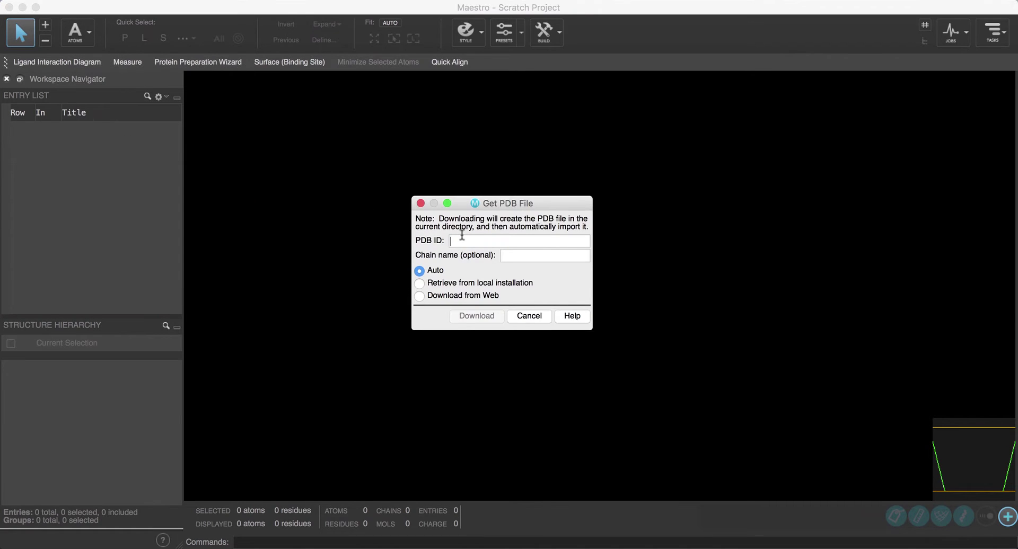
text(1fjs)
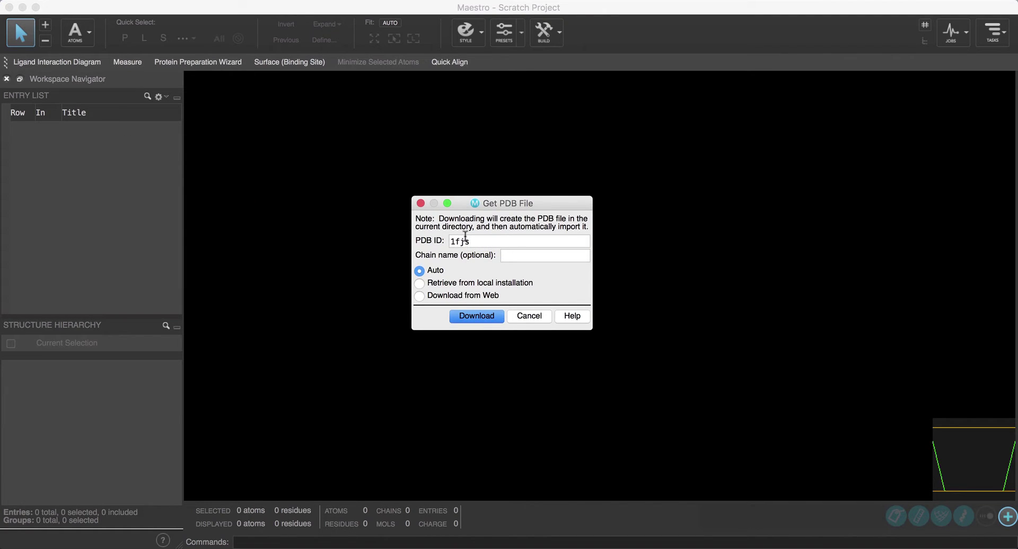
click(474, 314)
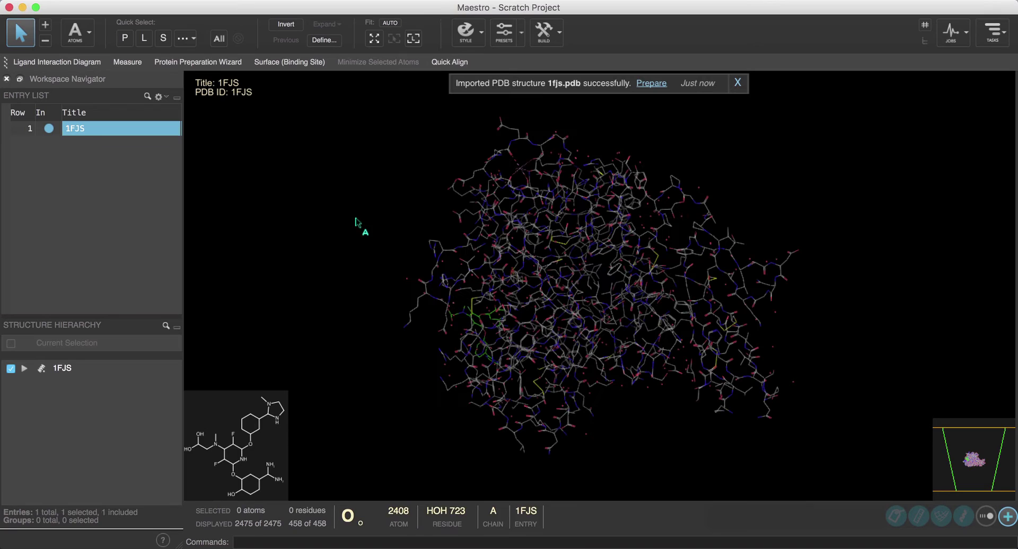
click(98, 2)
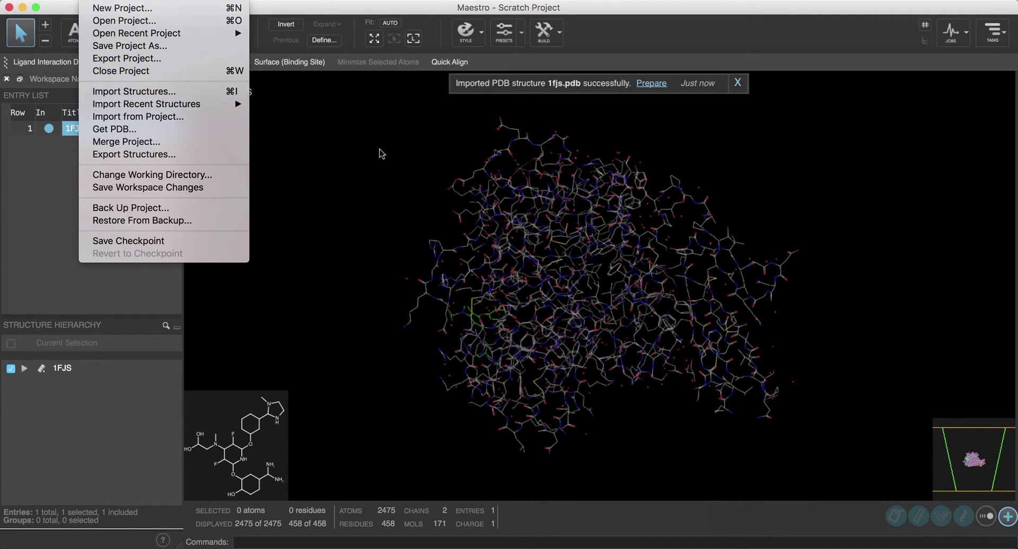
click(379, 154)
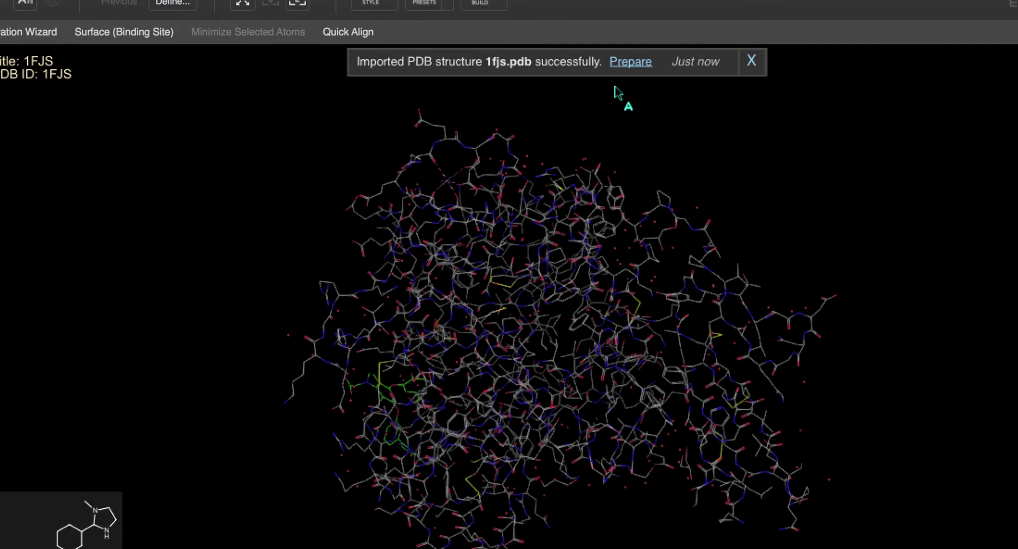
Preprocess the 1FJS structure in the Protein Preparation Wizard and dismiss the overlaps report.
click(630, 62)
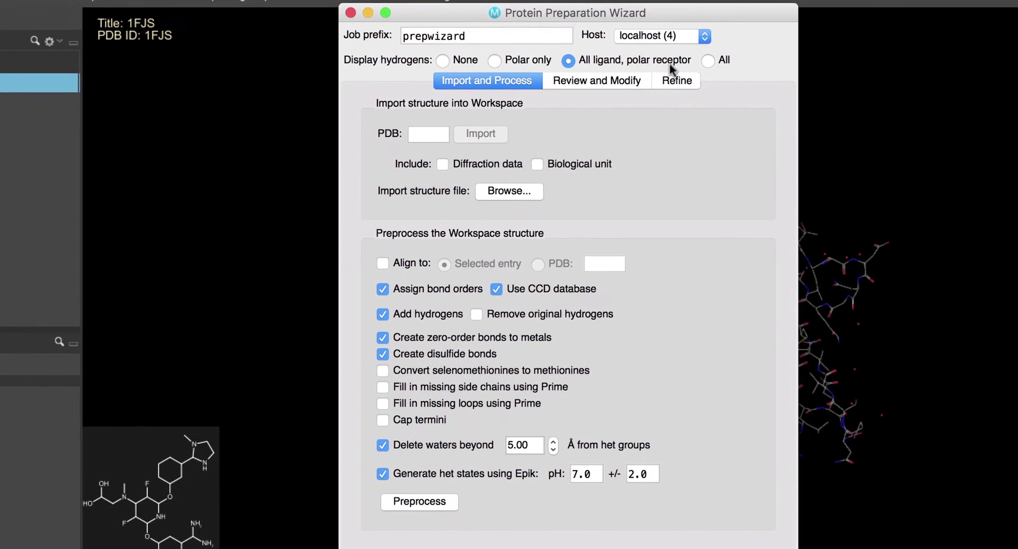
click(440, 506)
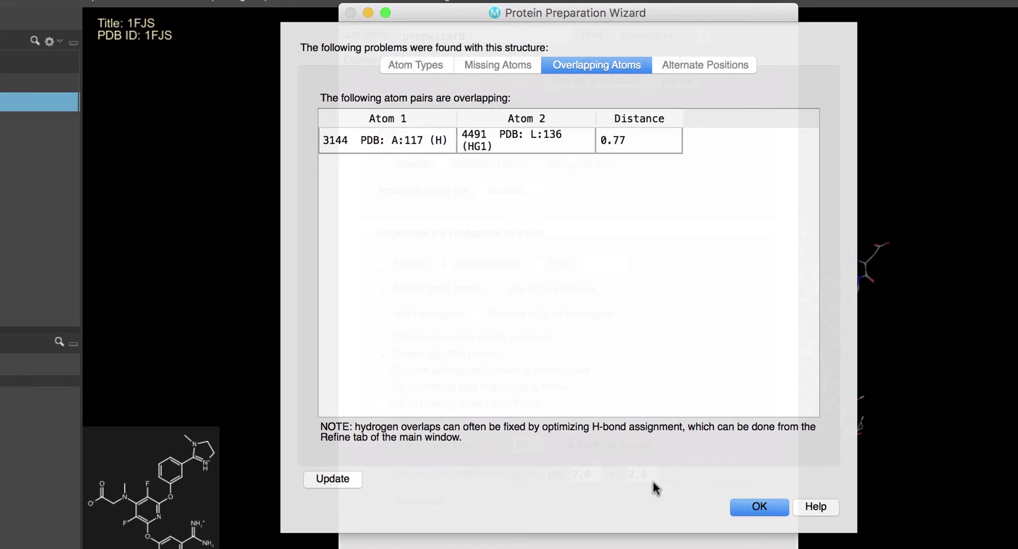
click(768, 508)
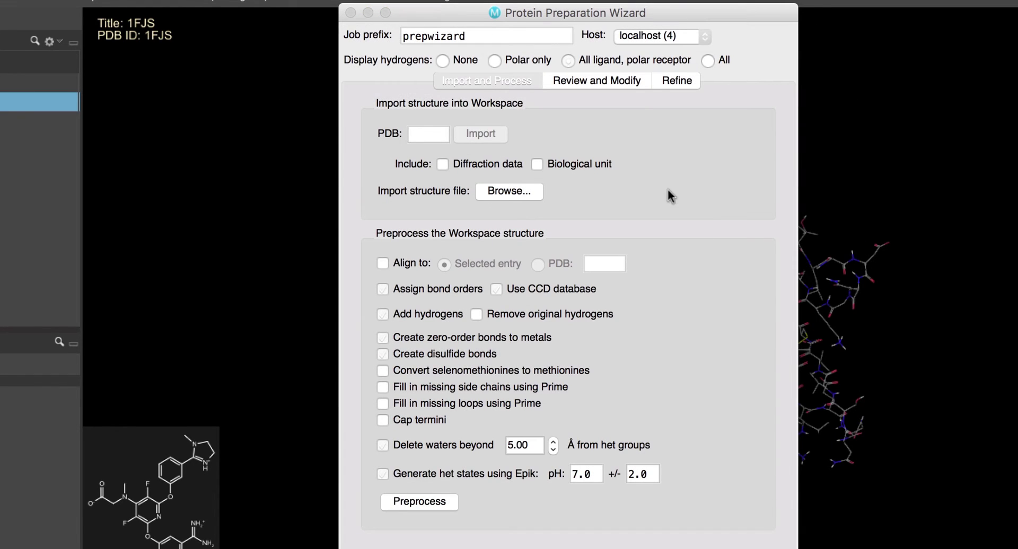
Delete all nine het groups except the Z34 ligand.
click(566, 81)
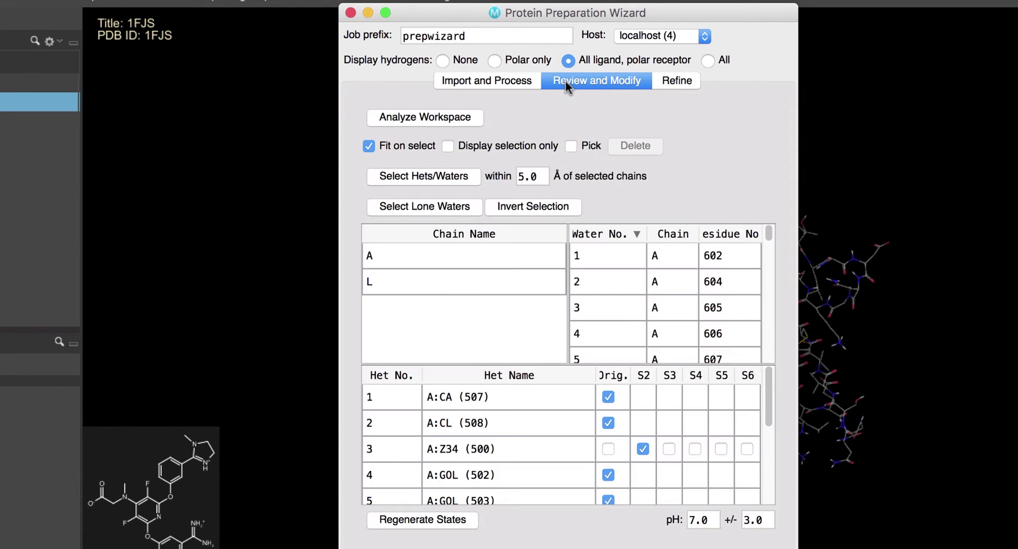
click(526, 396)
scroll(531, 421, down, 4)
shift+click(528, 485)
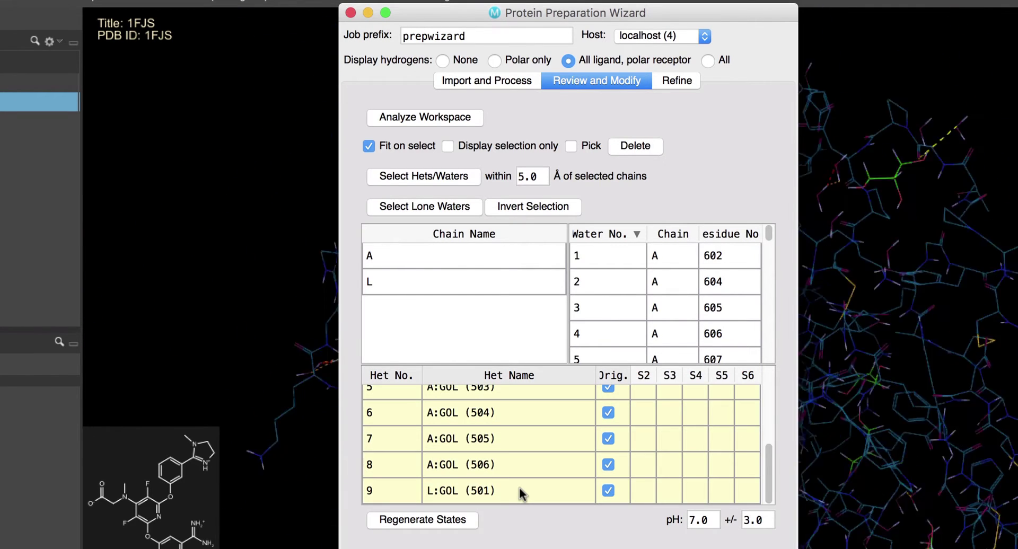
scroll(522, 487, up, 2)
scroll(520, 487, up, 3)
ctrl+click(511, 457)
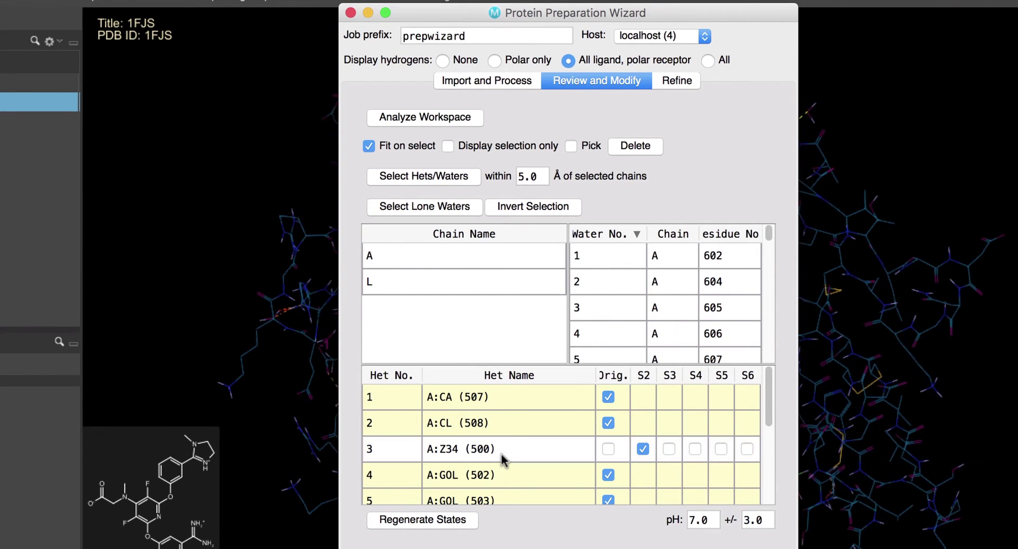
click(641, 147)
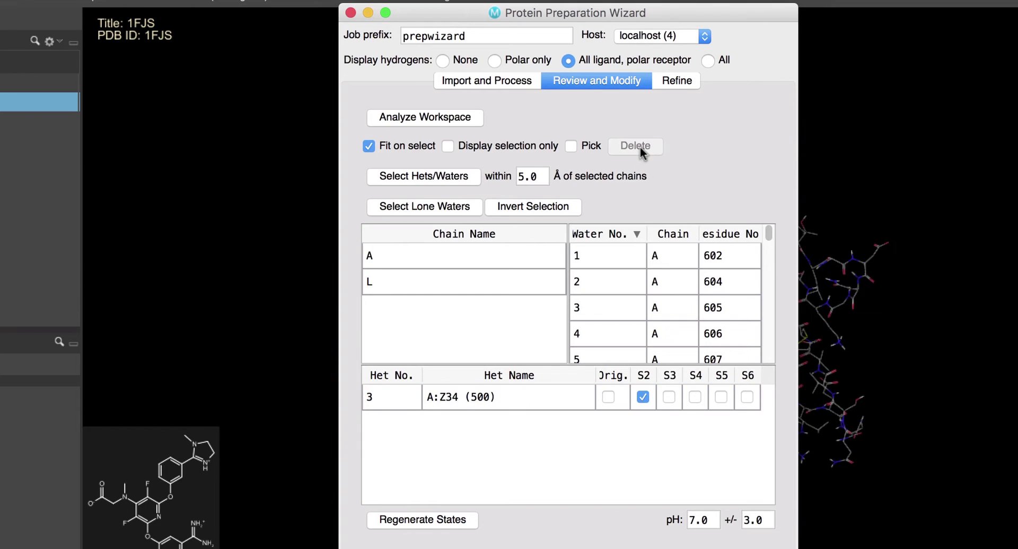
Optimize the hydrogen-bond assignment and run restrained minimization.
click(679, 81)
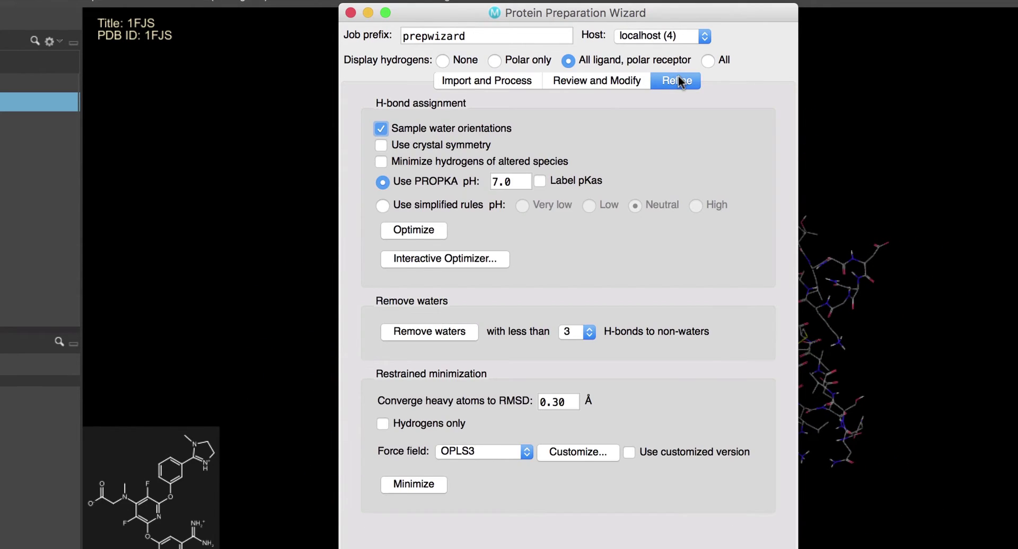
click(416, 229)
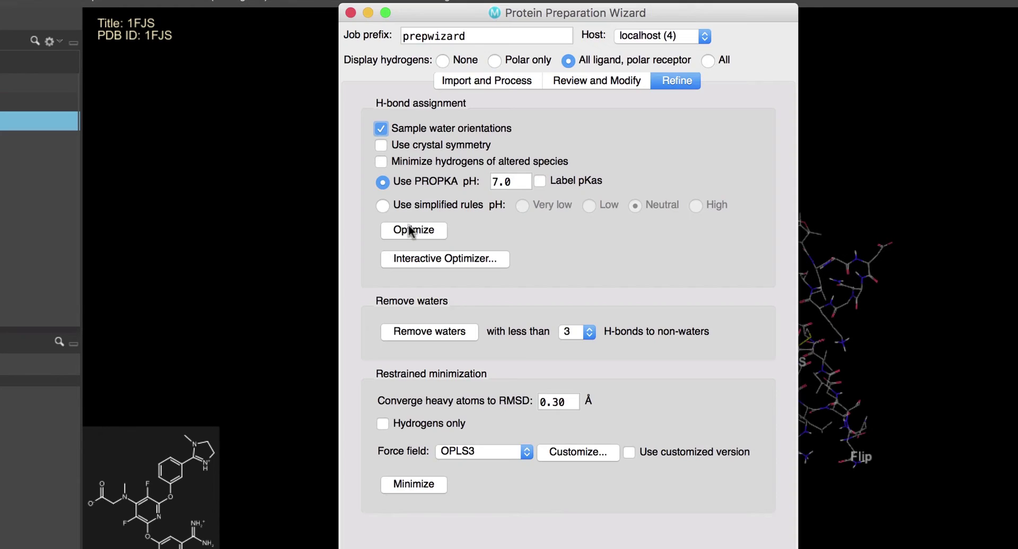
click(408, 488)
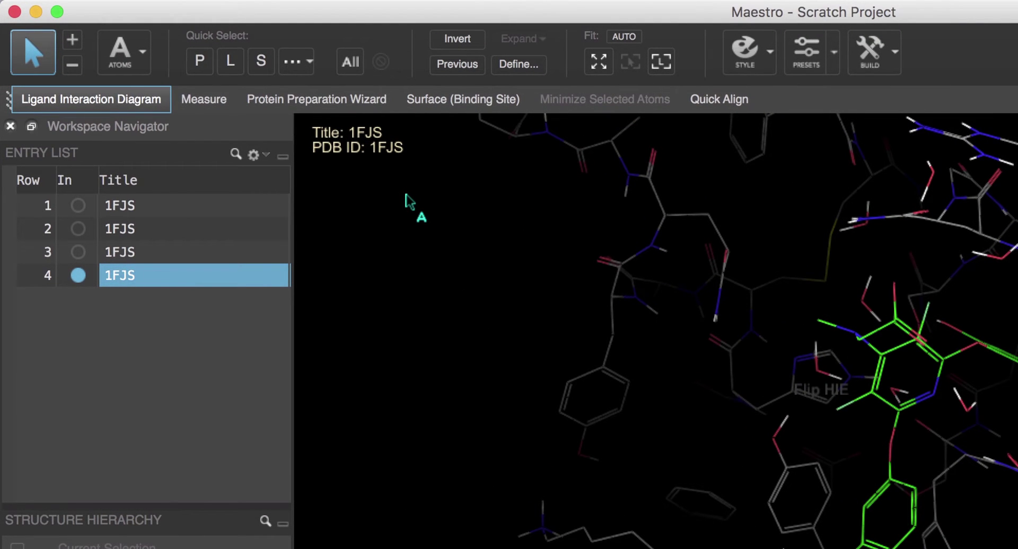
Pick individual atoms at Atoms level, then clear the selection.
click(129, 75)
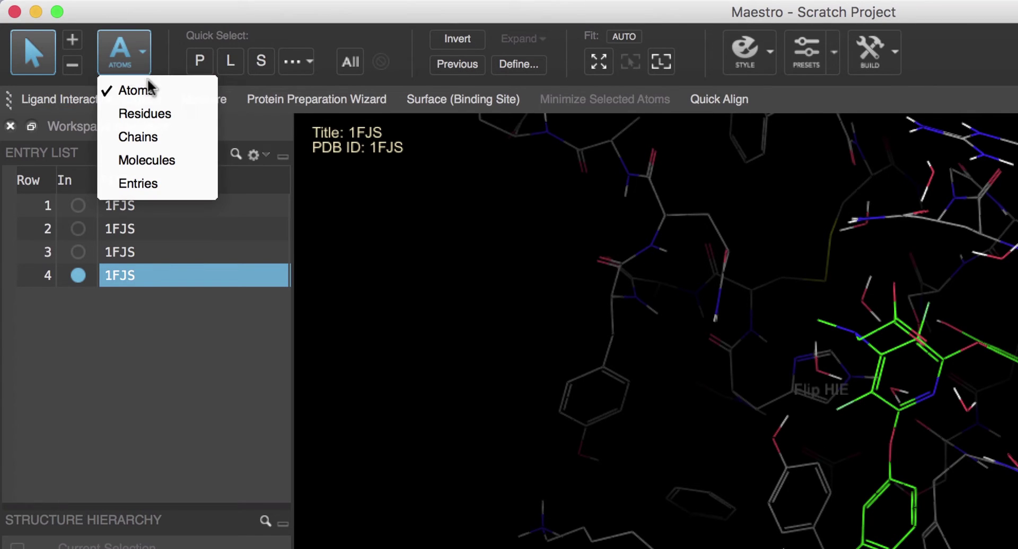
click(105, 93)
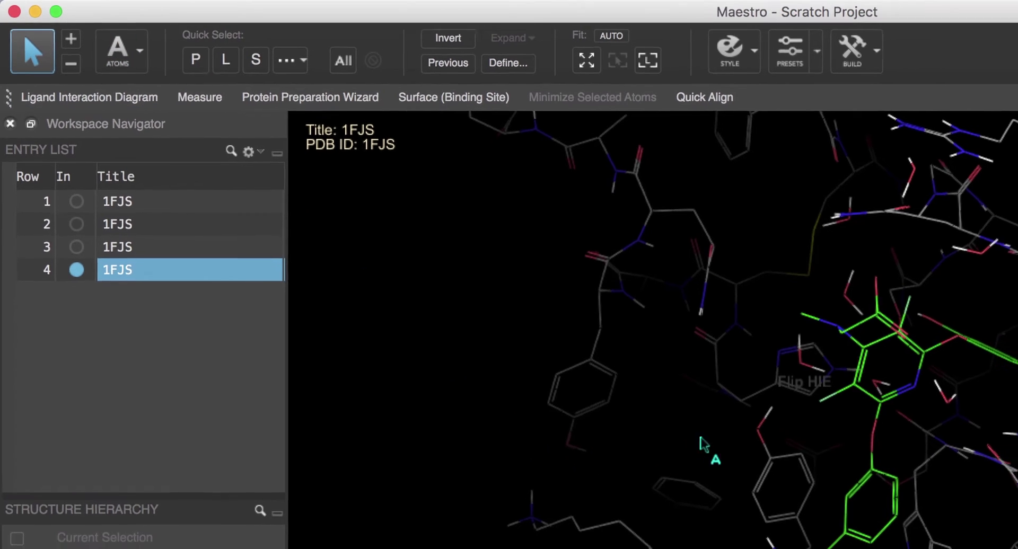
click(775, 435)
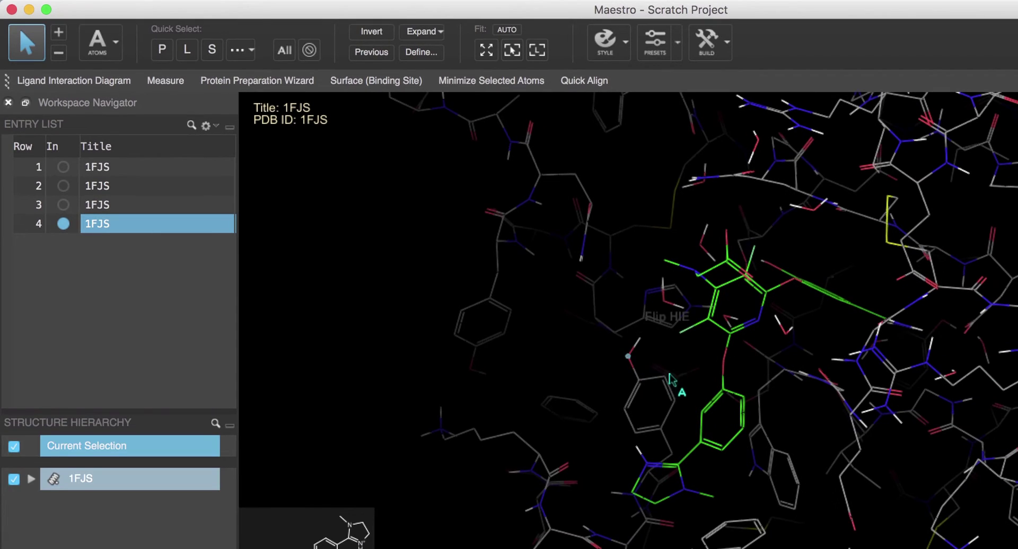
click(665, 376)
click(722, 390)
click(542, 350)
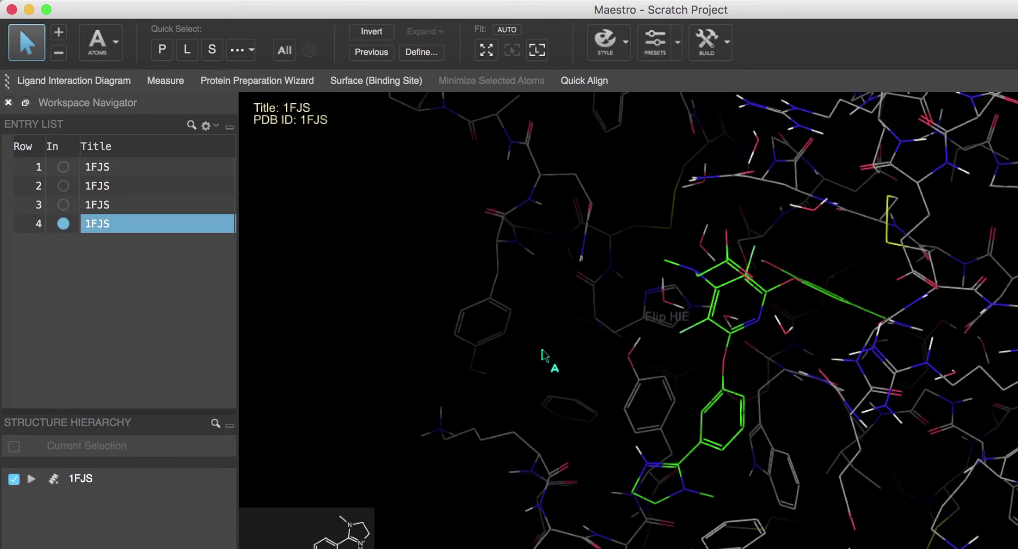
Switch to Residues level to pick the tyrosine, then switch to Chains level.
click(107, 47)
click(117, 92)
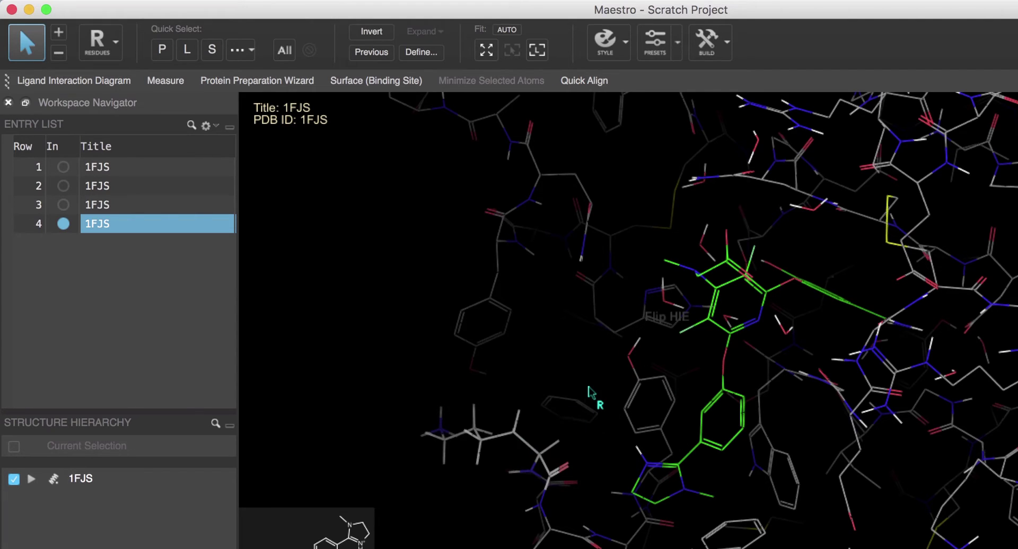
click(629, 358)
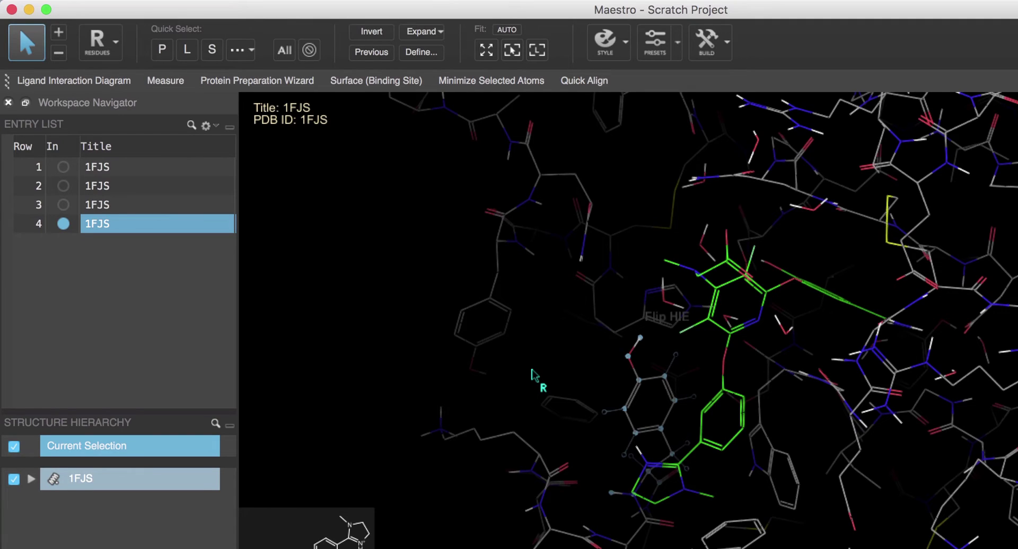
click(96, 40)
click(109, 111)
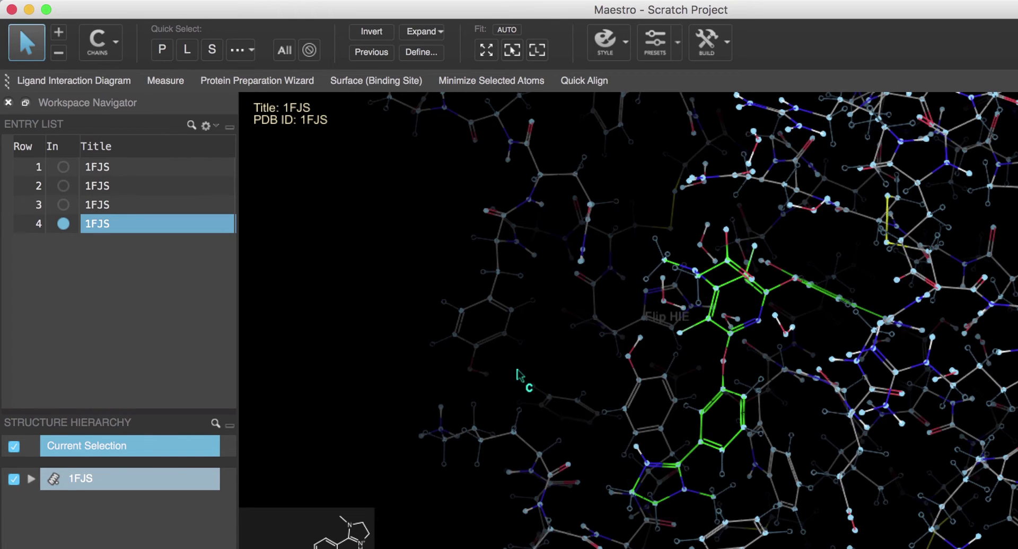
click(97, 40)
click(356, 230)
Cycle pick levels with shortcuts M, A, C, E, ending on Residues (R).
key(m)
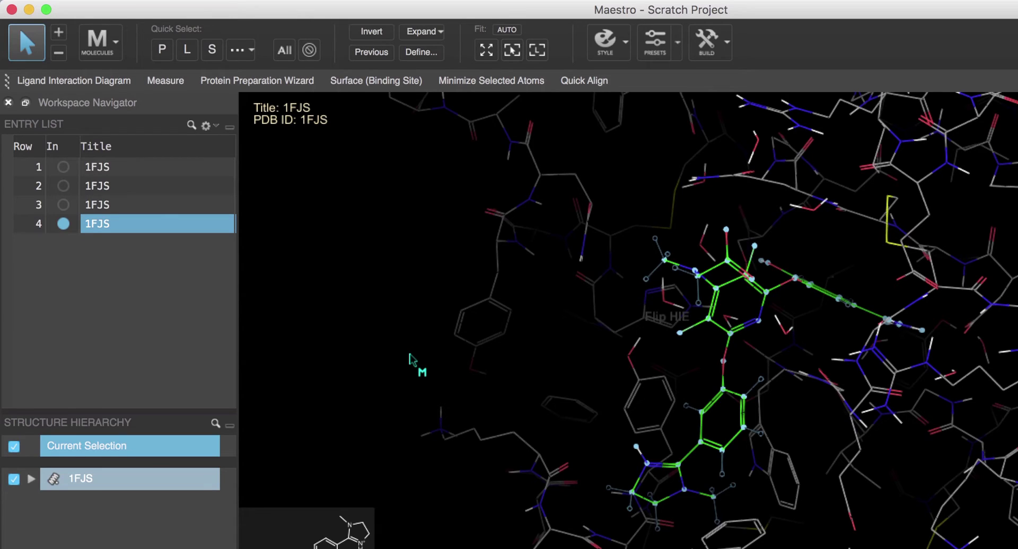
key(a)
key(c)
key(e)
key(r)
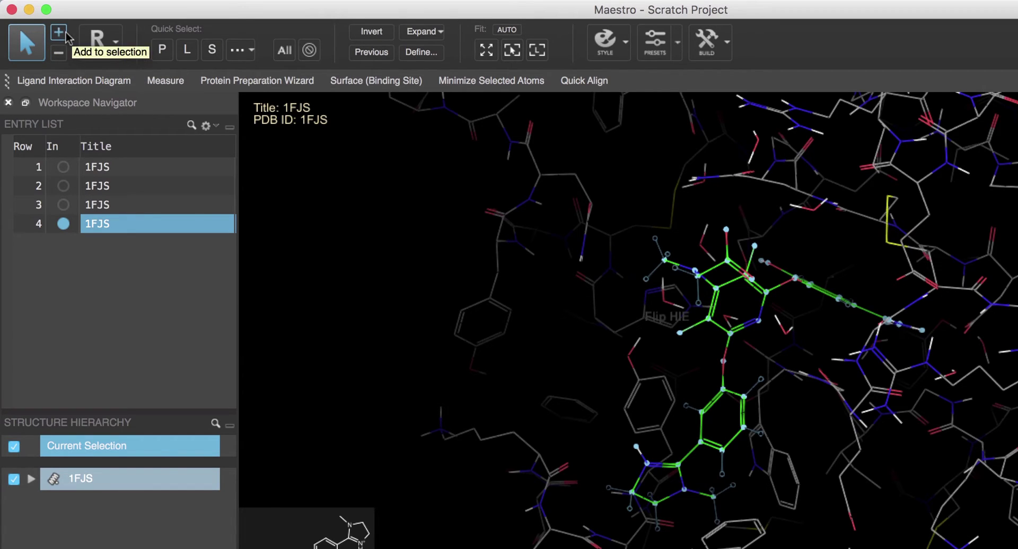
Add two residues to the selection, then quick-select protein, solvent, and binding sites plus ligands.
click(62, 36)
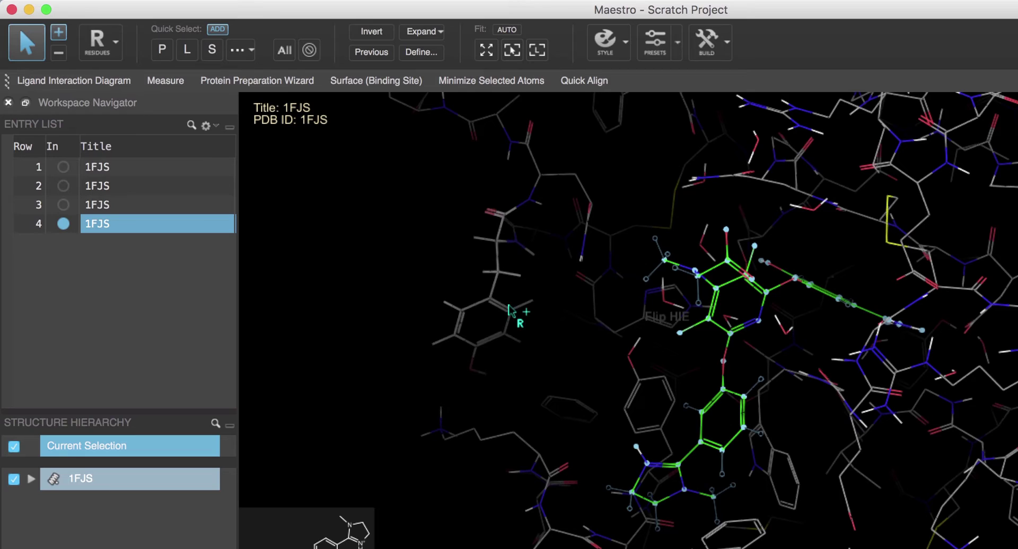
click(583, 258)
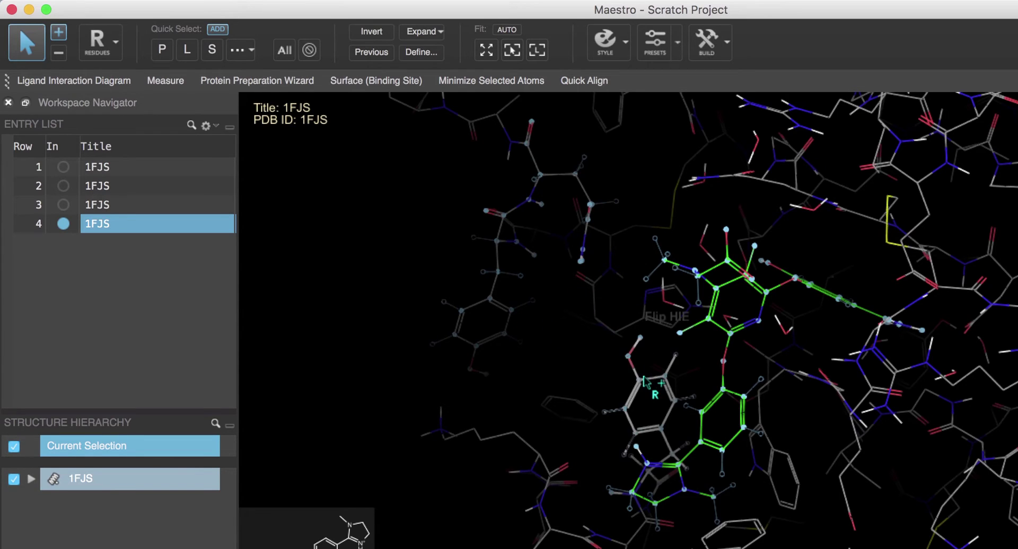
click(805, 376)
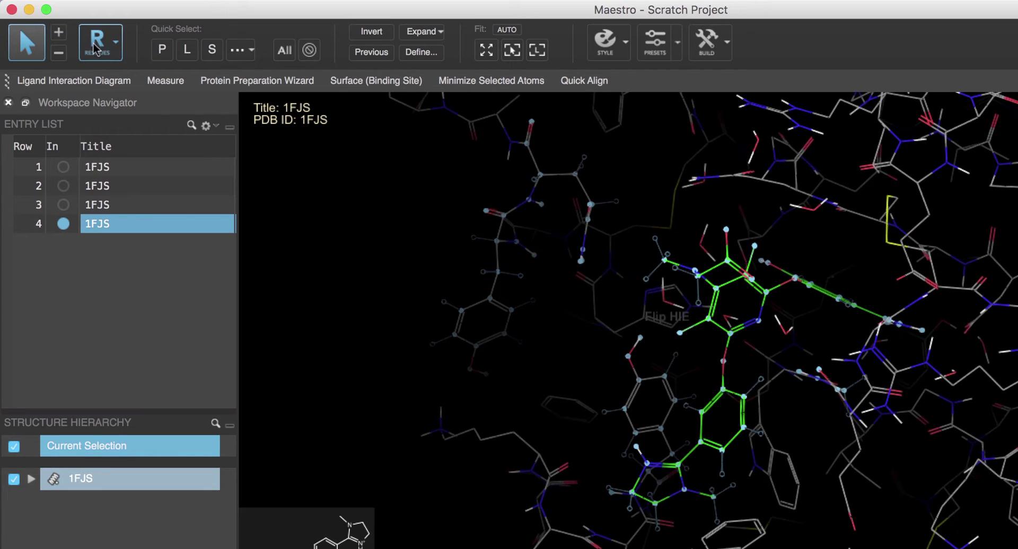
click(164, 56)
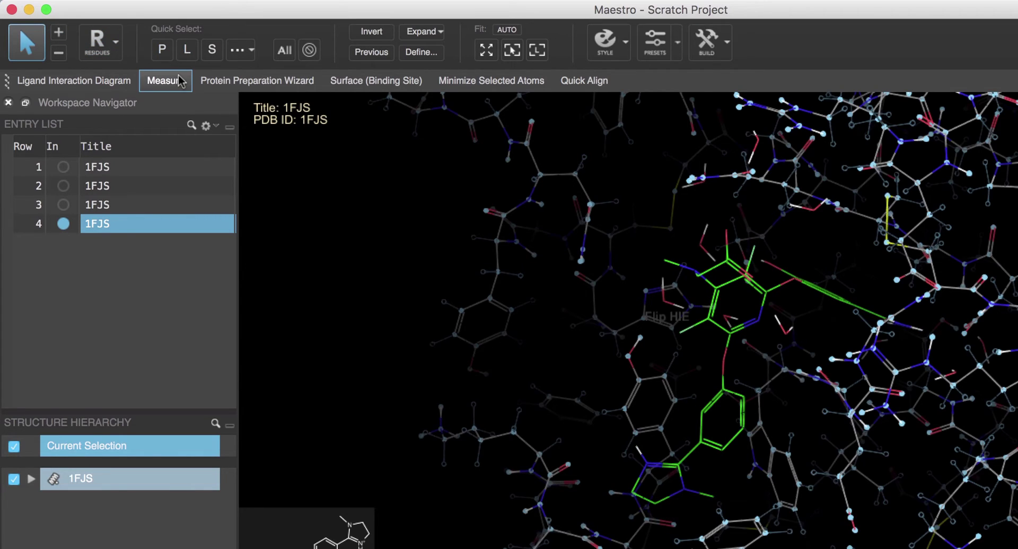
click(211, 53)
click(240, 50)
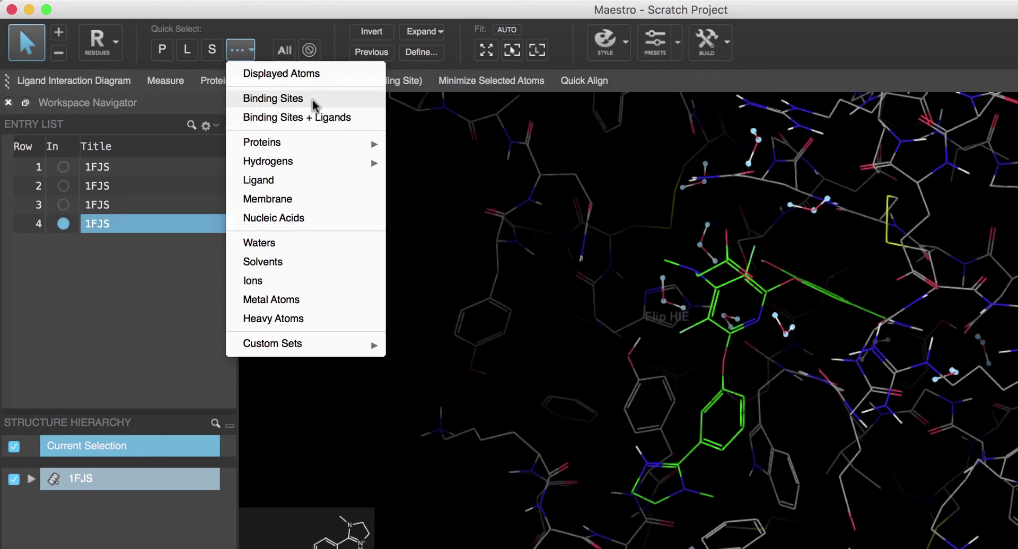
click(305, 117)
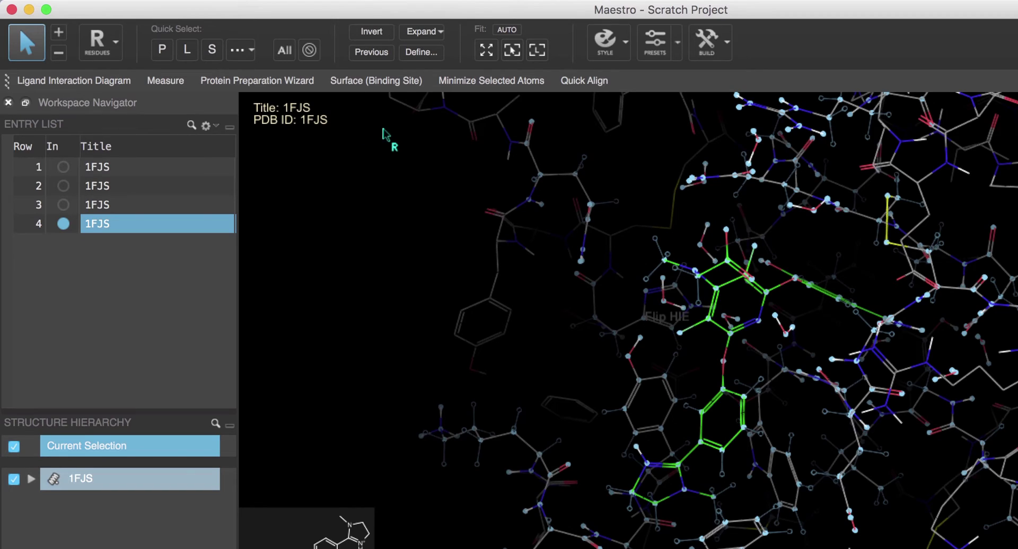
Select the ligand, expand within 5 Å, select all atoms, then clear the selection.
click(187, 49)
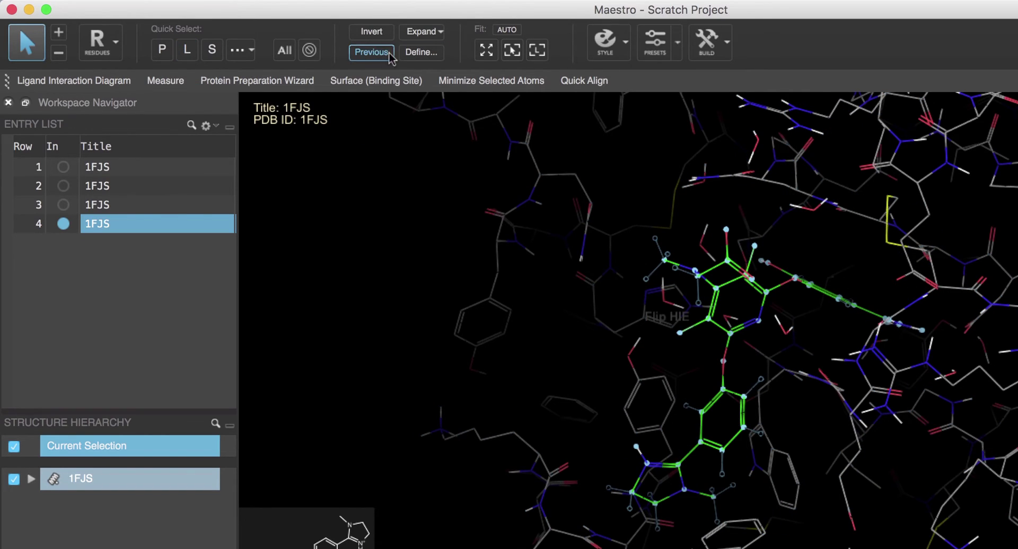
click(424, 31)
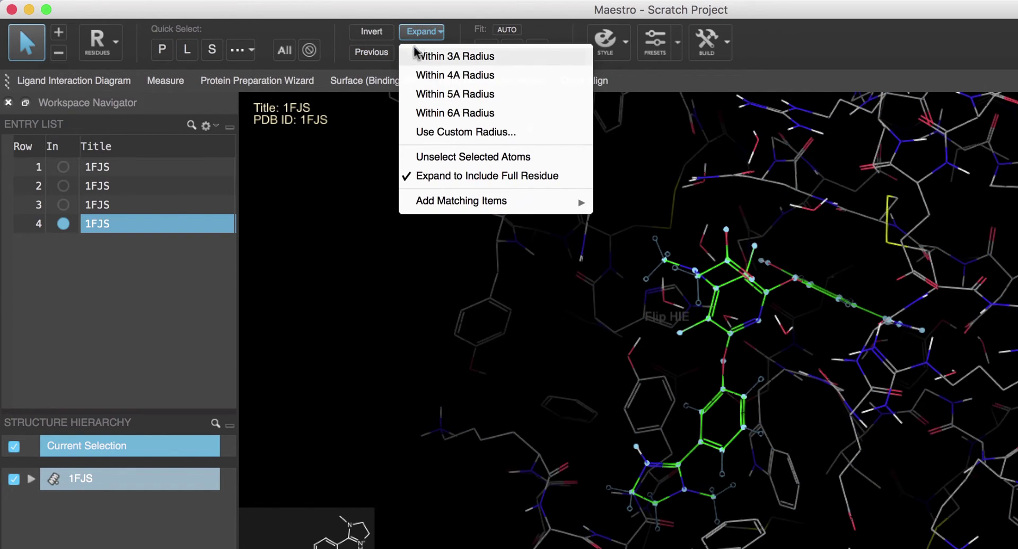
click(502, 94)
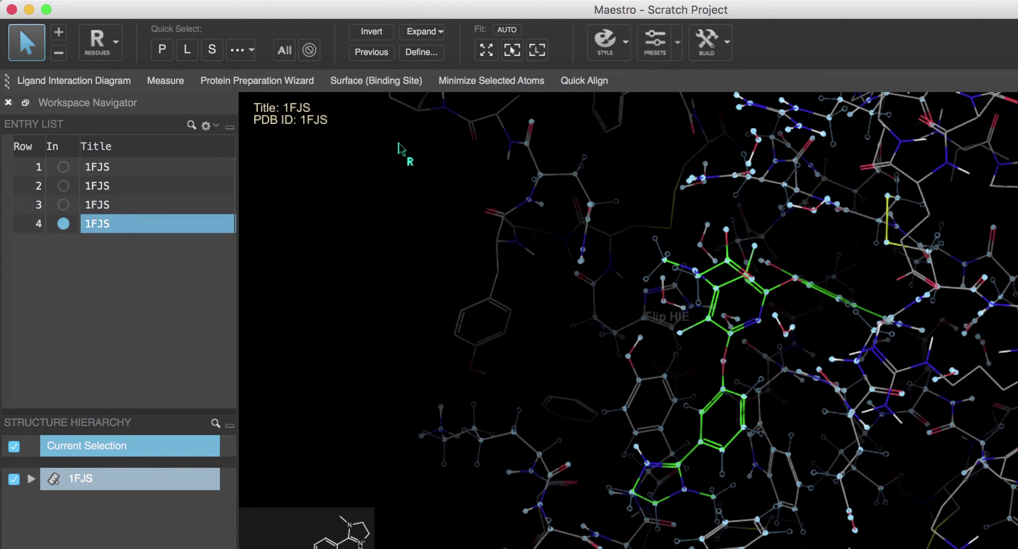
click(288, 56)
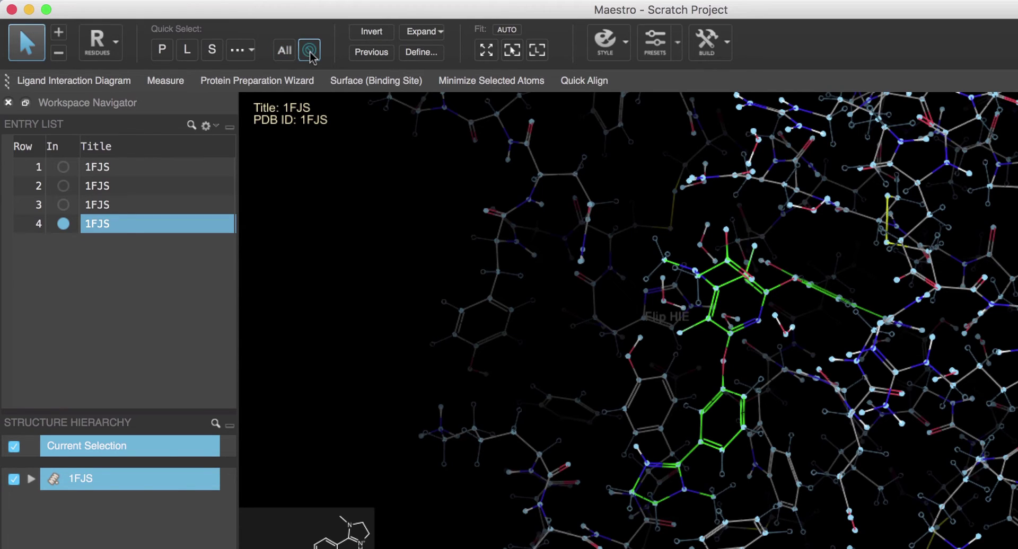
click(370, 180)
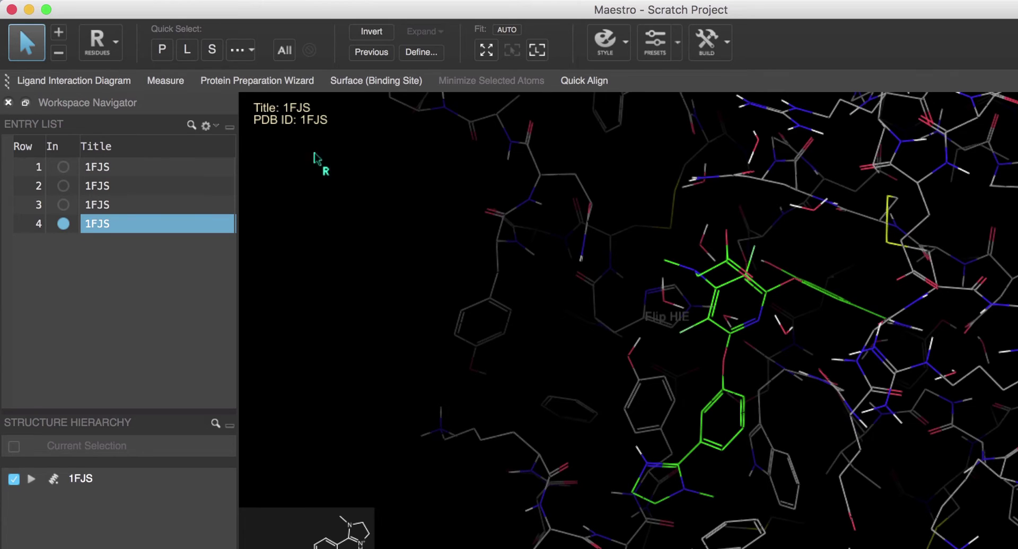
Label the selected ligand with its residue name, Z34 500.
click(187, 50)
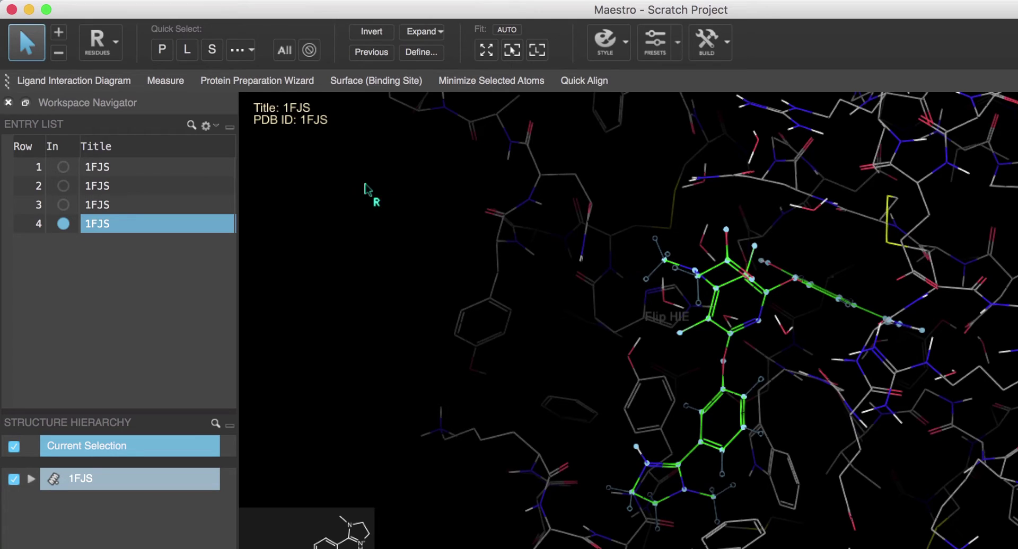
click(615, 53)
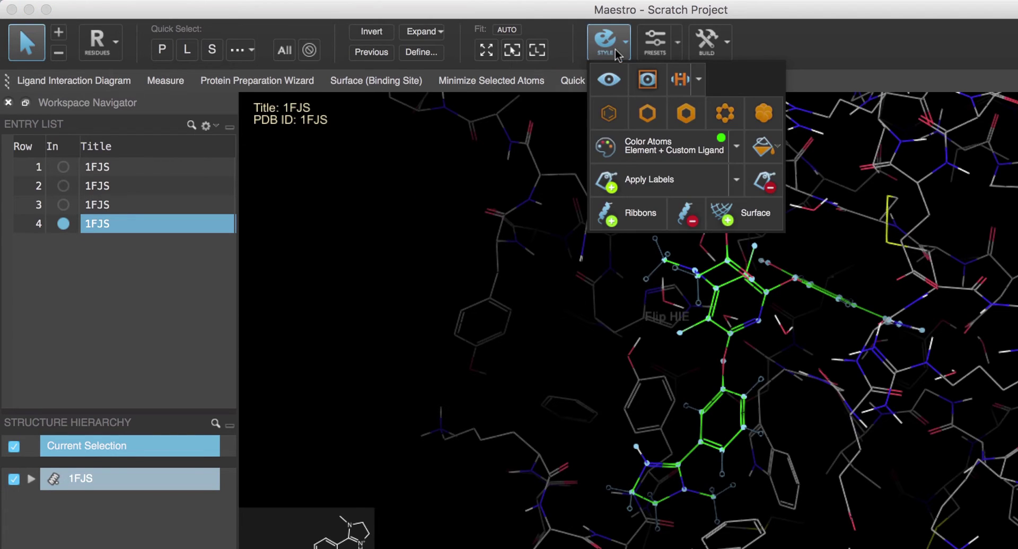
click(739, 181)
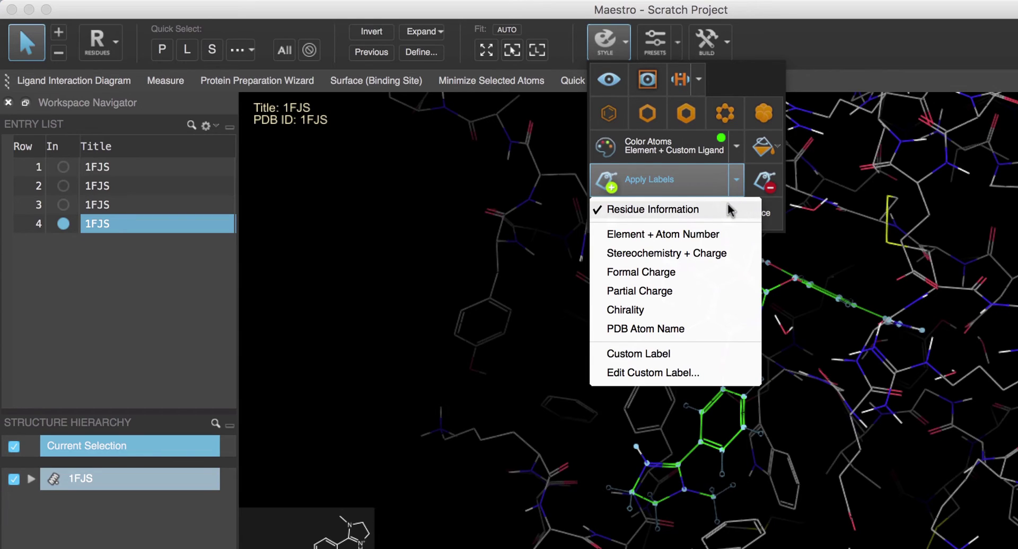
click(737, 181)
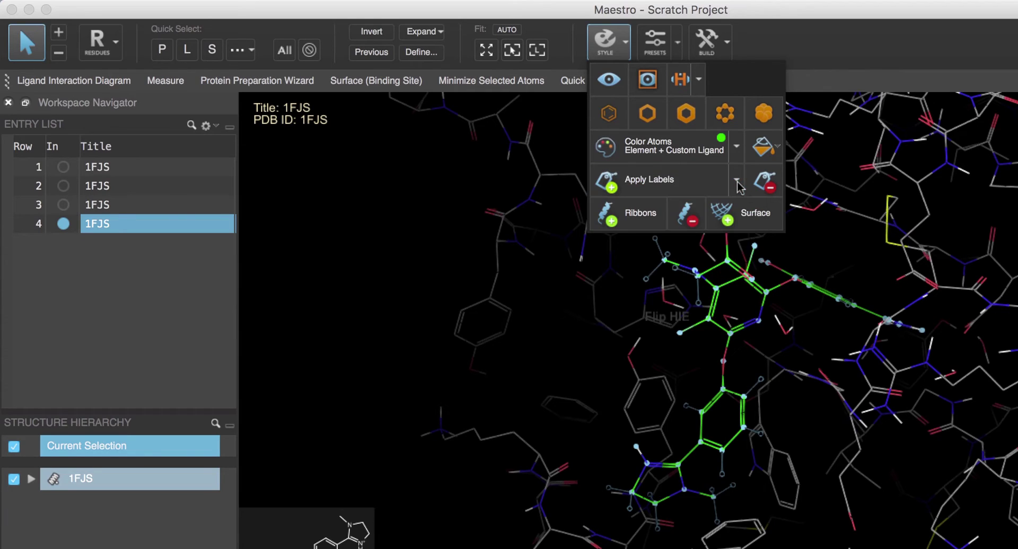
click(667, 181)
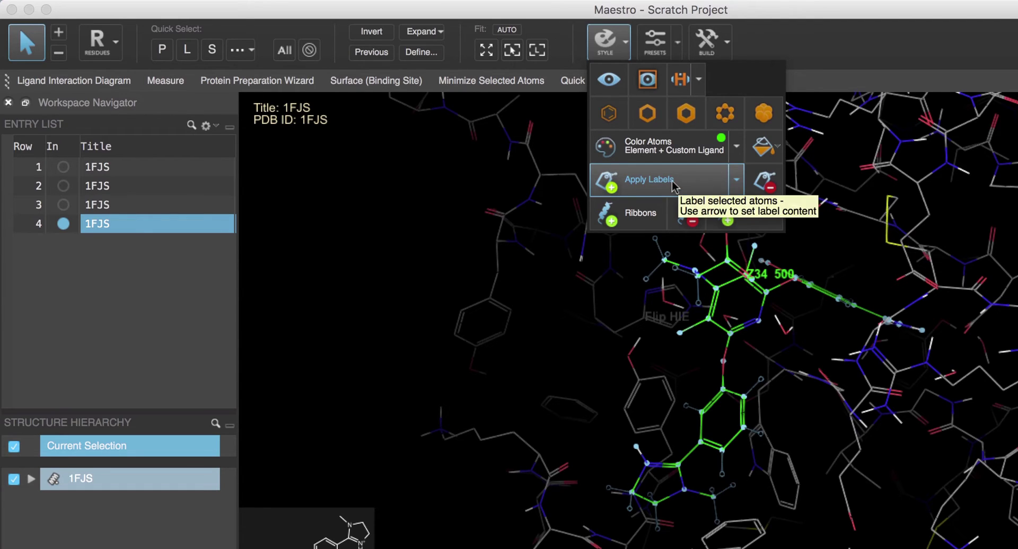
Show all residues as ribbons coloured by chain name.
click(163, 51)
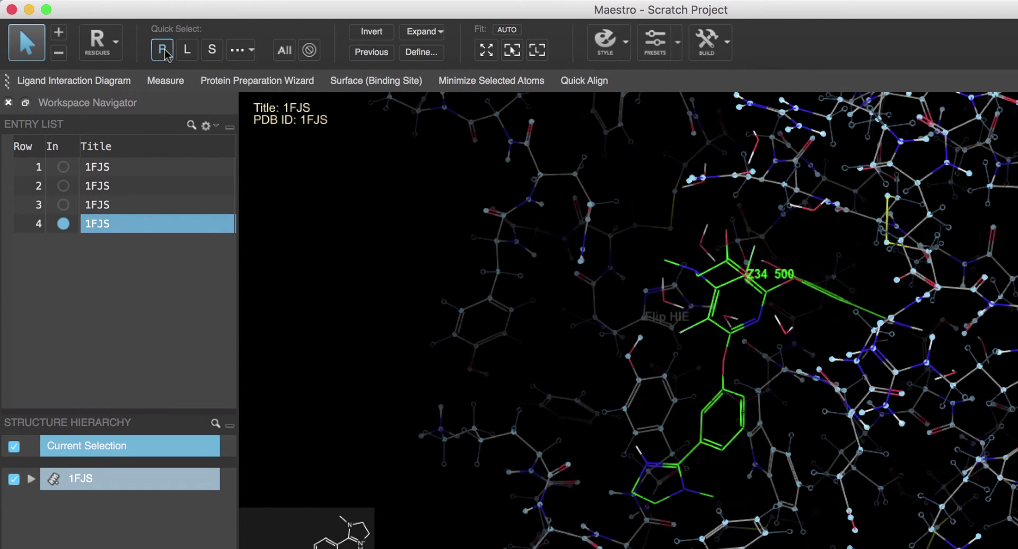
click(623, 52)
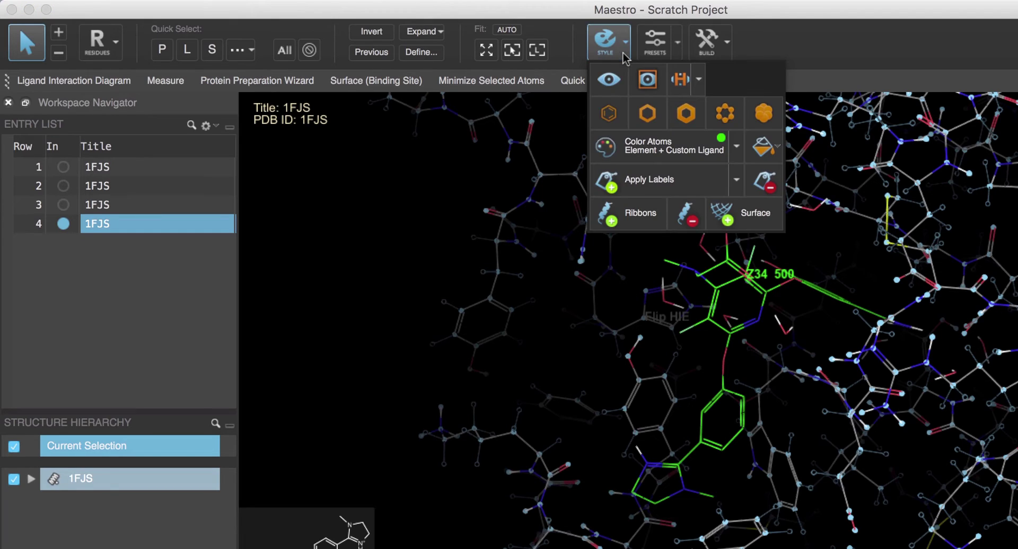
click(630, 215)
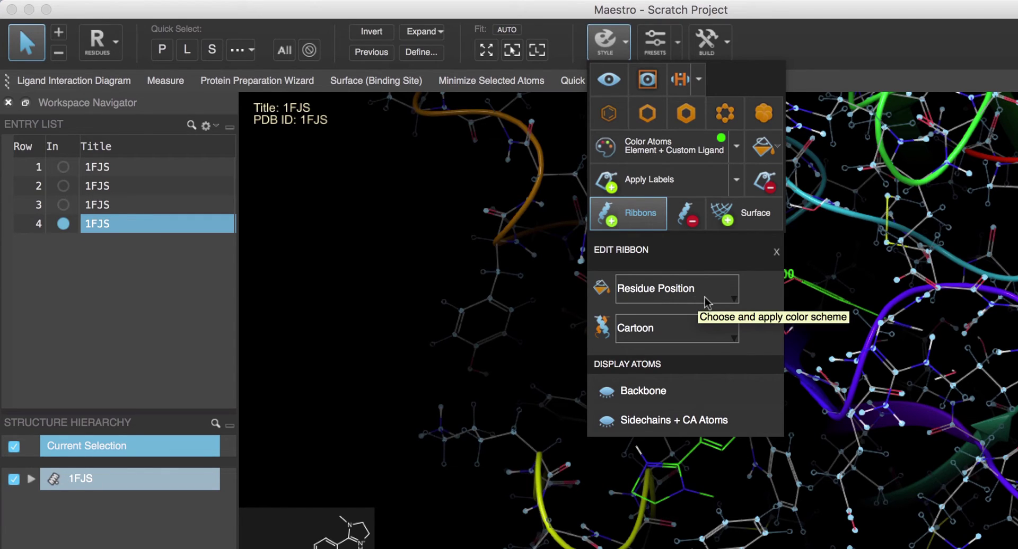
click(735, 292)
click(711, 464)
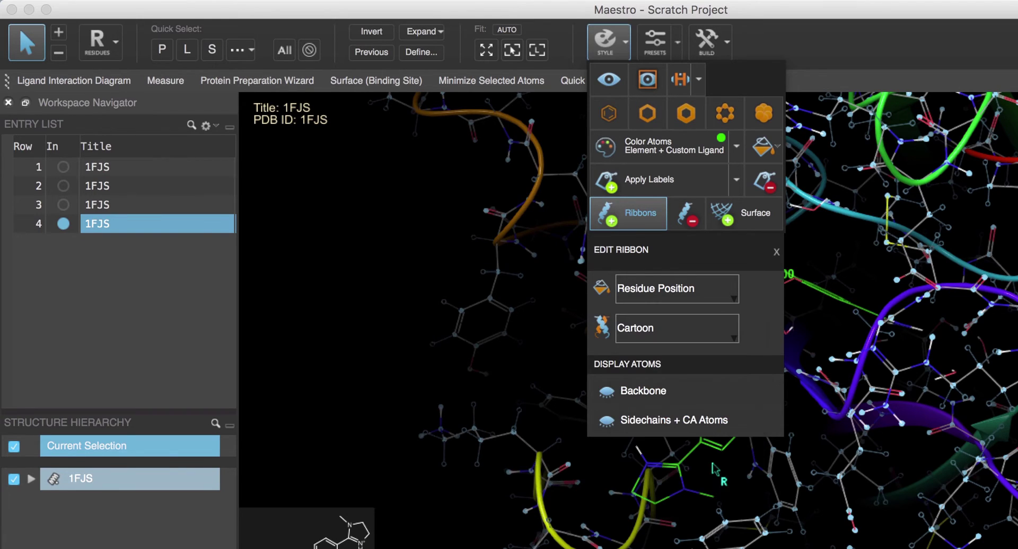
click(714, 289)
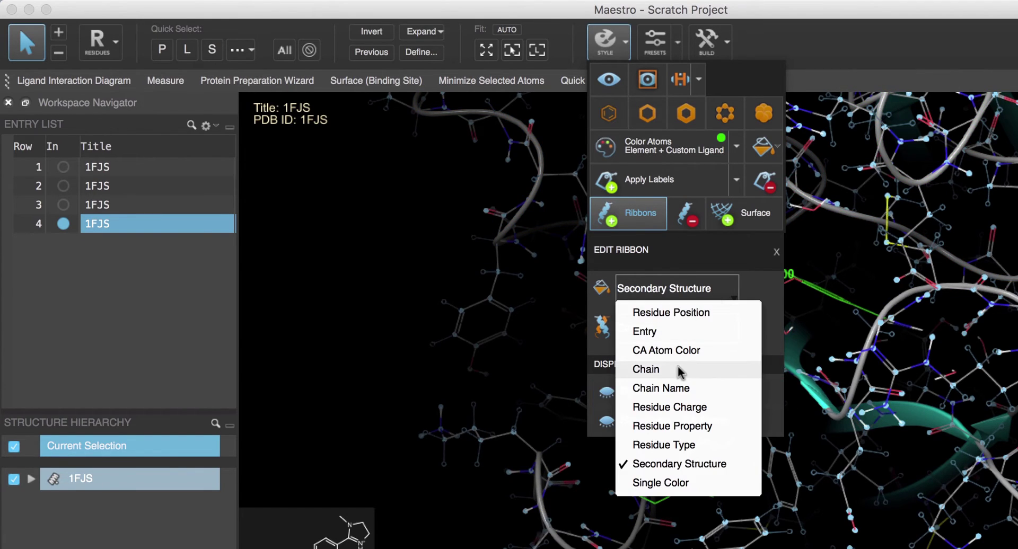
click(679, 387)
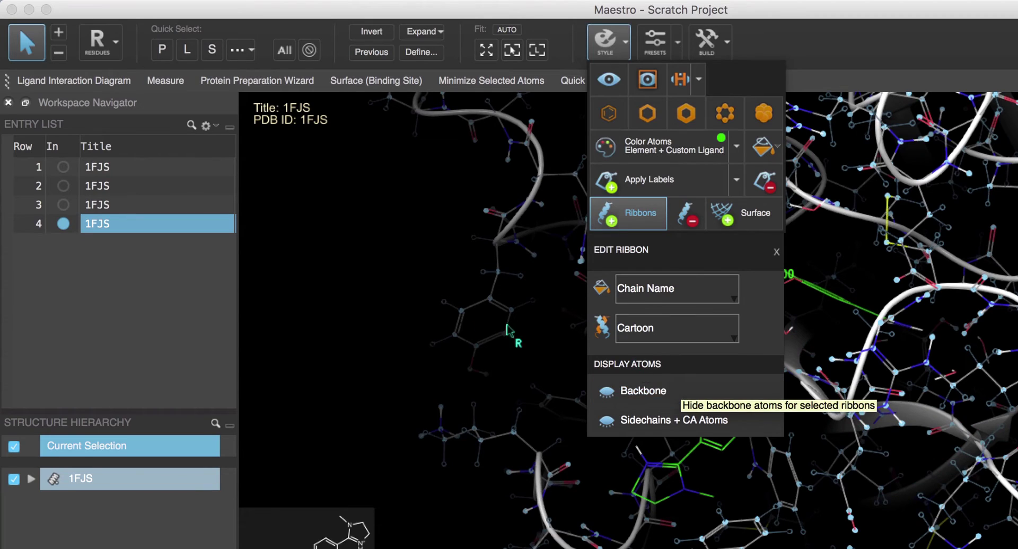
Deselect, then toggle residue labels and ribbons off and back on.
click(341, 293)
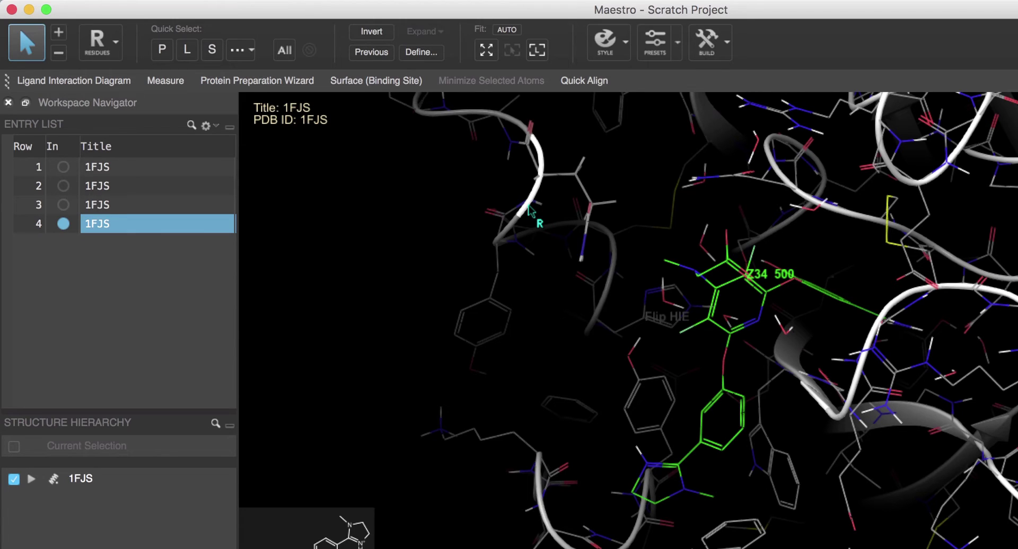
click(530, 209)
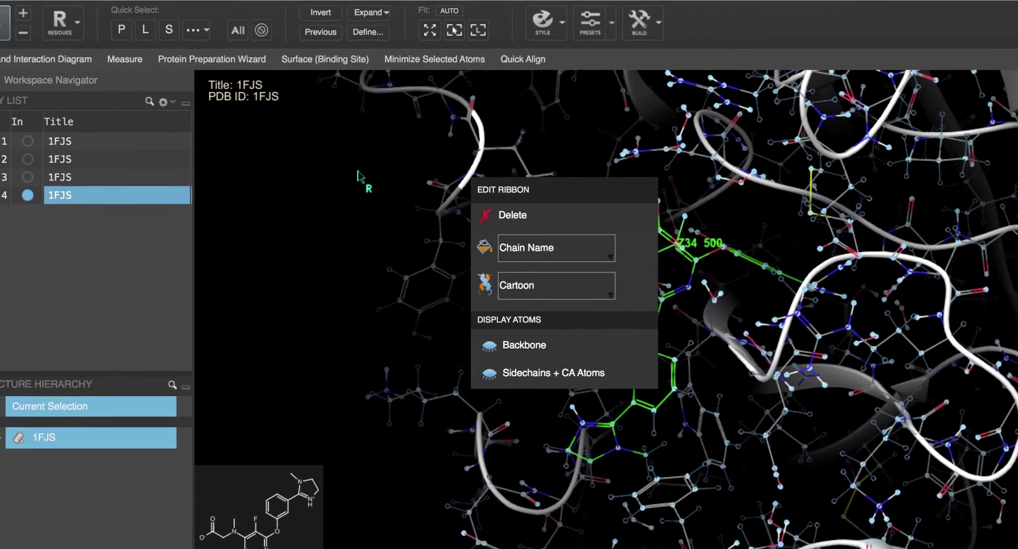
click(416, 209)
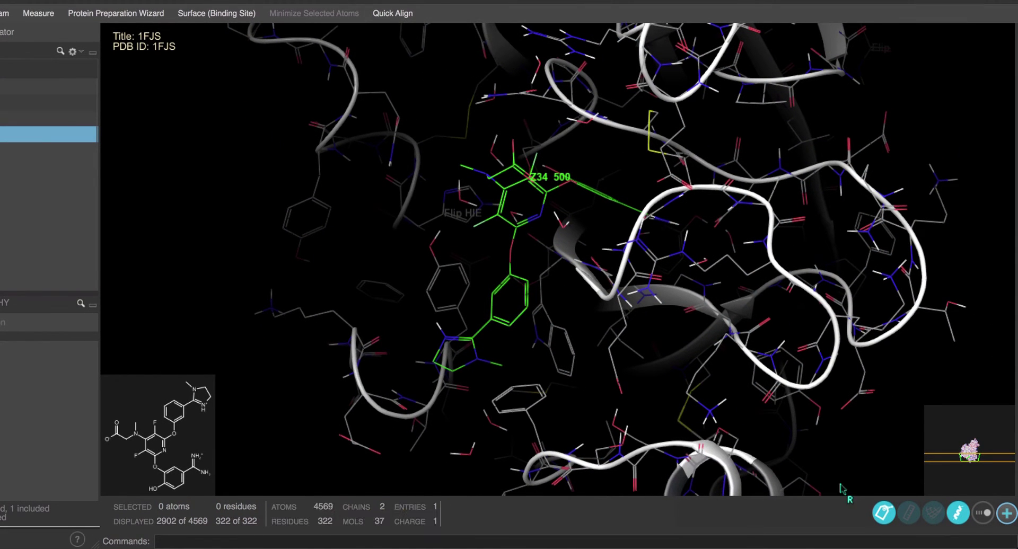
click(889, 519)
click(958, 513)
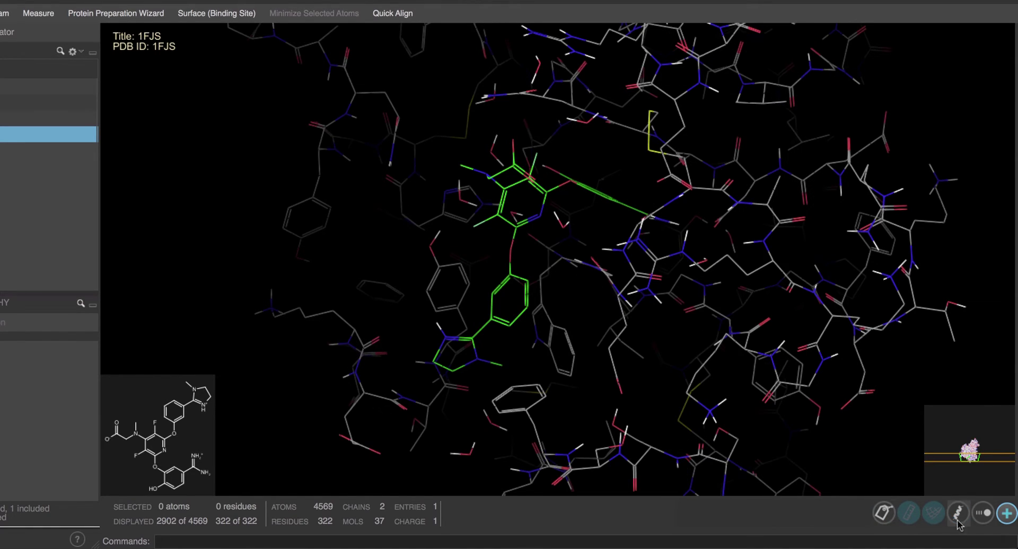
click(958, 513)
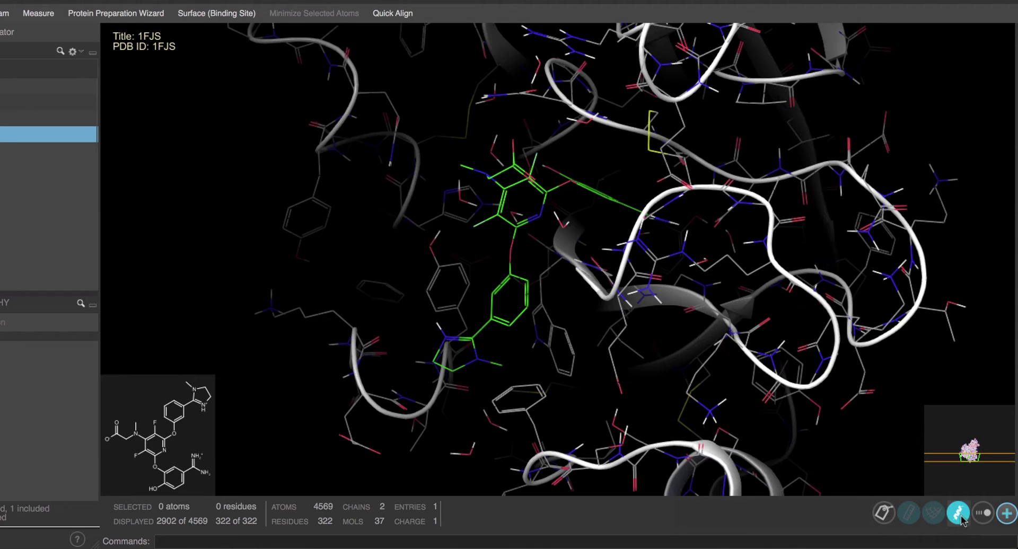
click(883, 513)
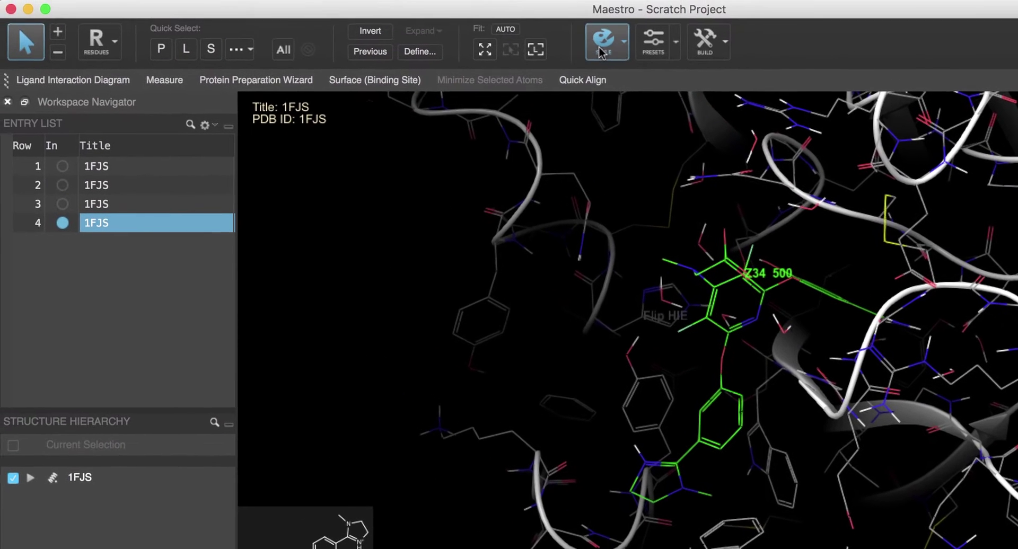
Select the protein atoms and toggle their visibility, leaving them hidden.
click(603, 47)
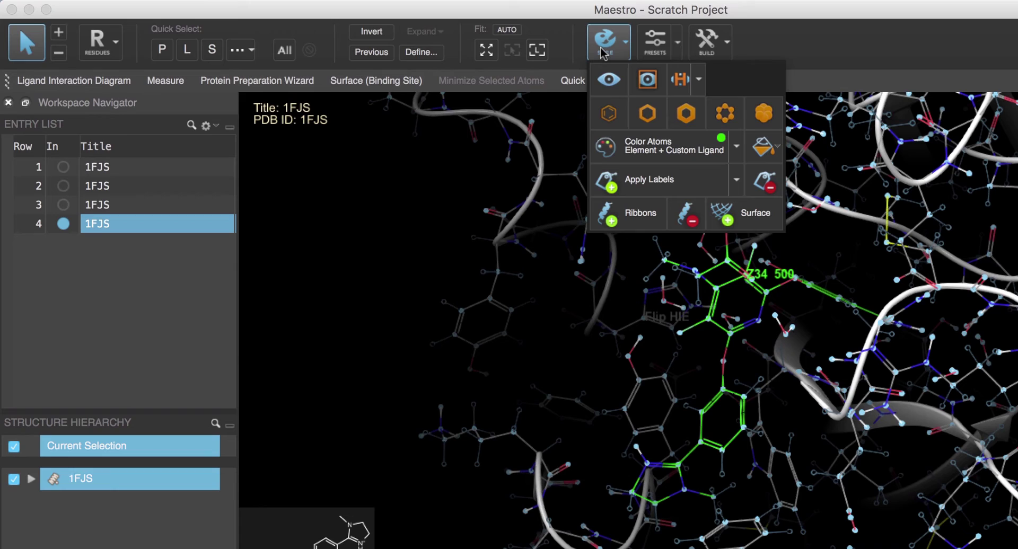
click(603, 87)
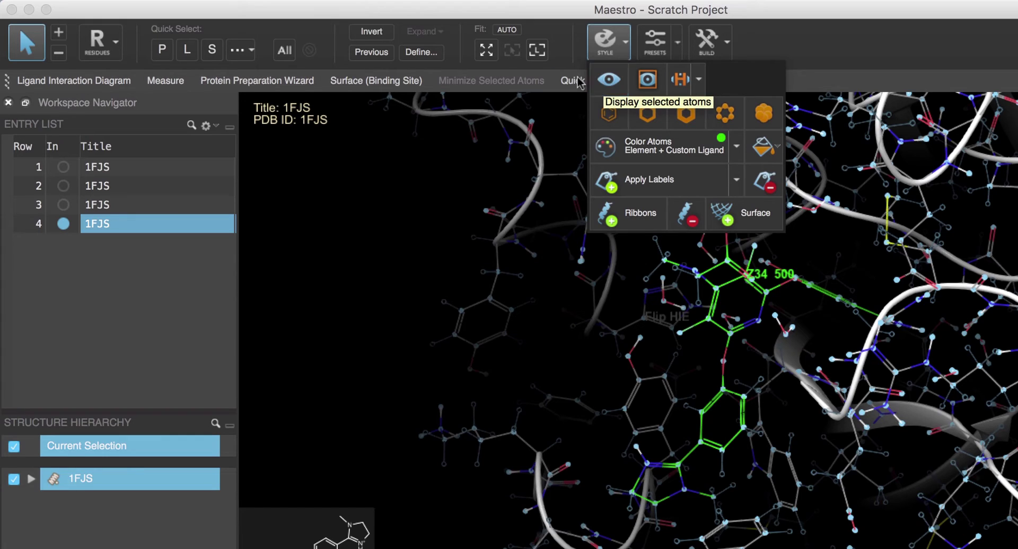
click(157, 56)
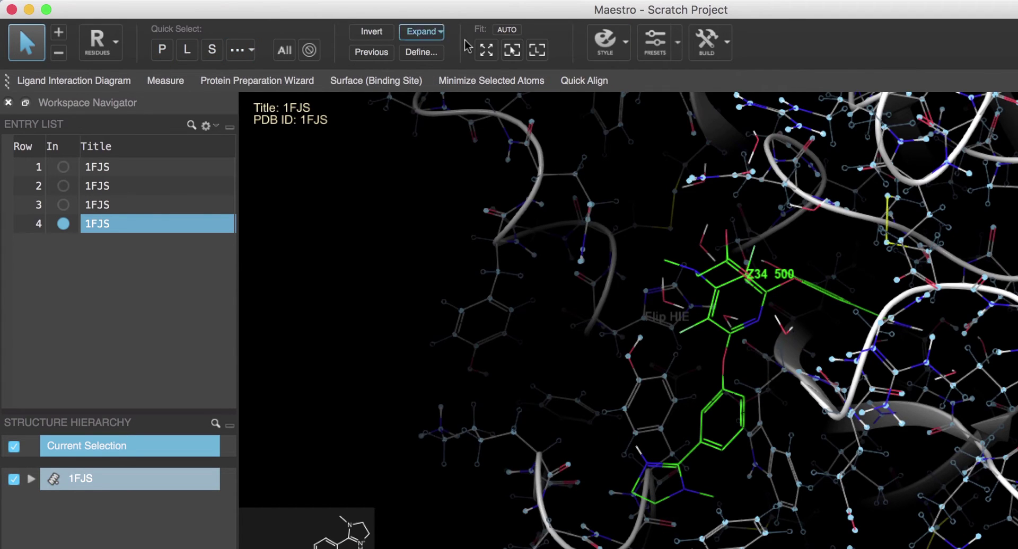
click(622, 47)
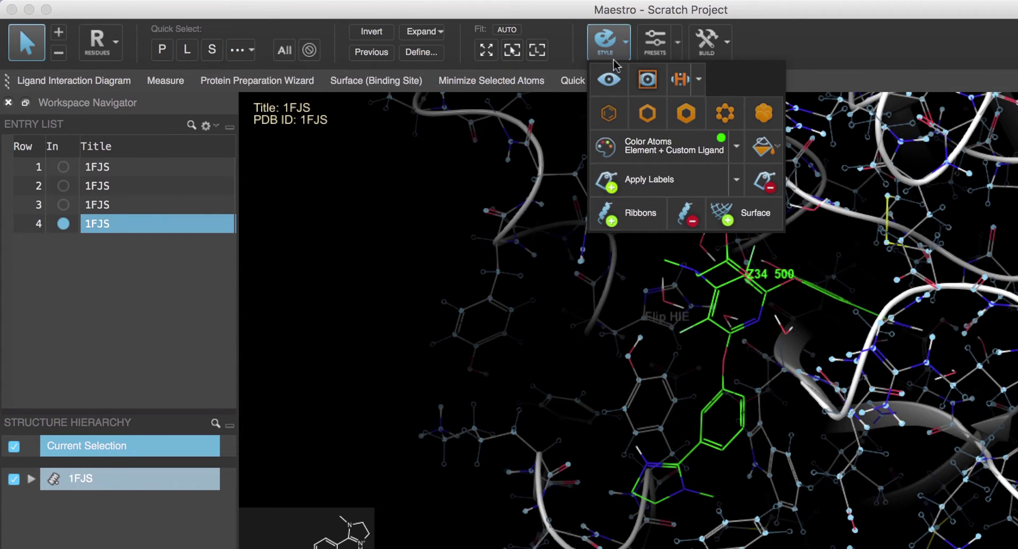
click(611, 80)
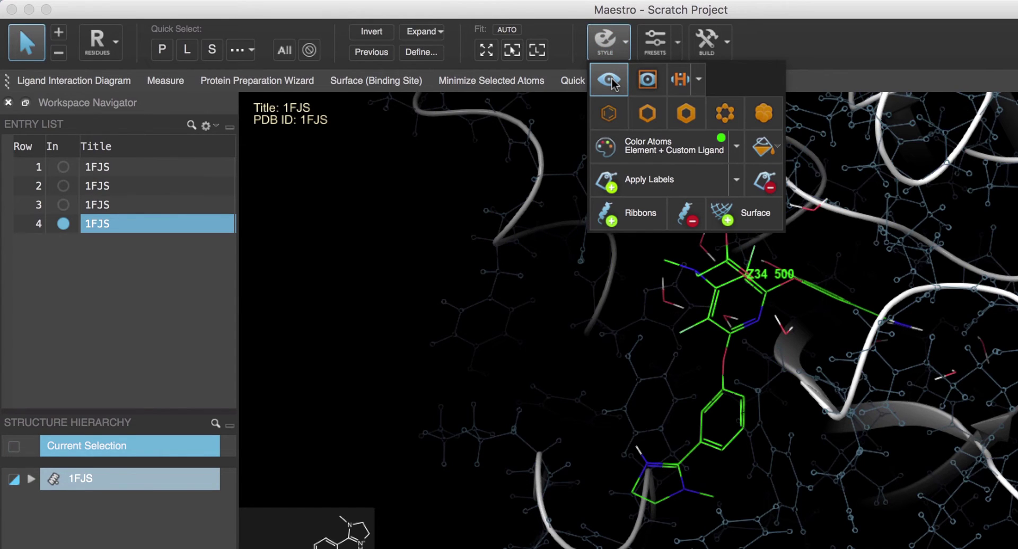
click(610, 80)
click(610, 80)
click(611, 81)
click(611, 81)
Show the binding-site residues with the ligand as ball-and-stick.
click(247, 52)
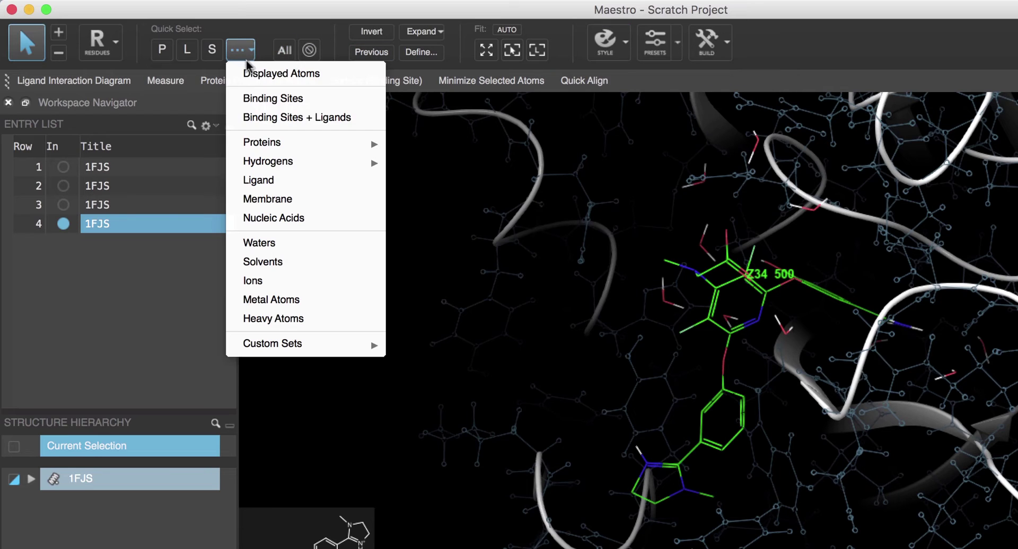
click(255, 118)
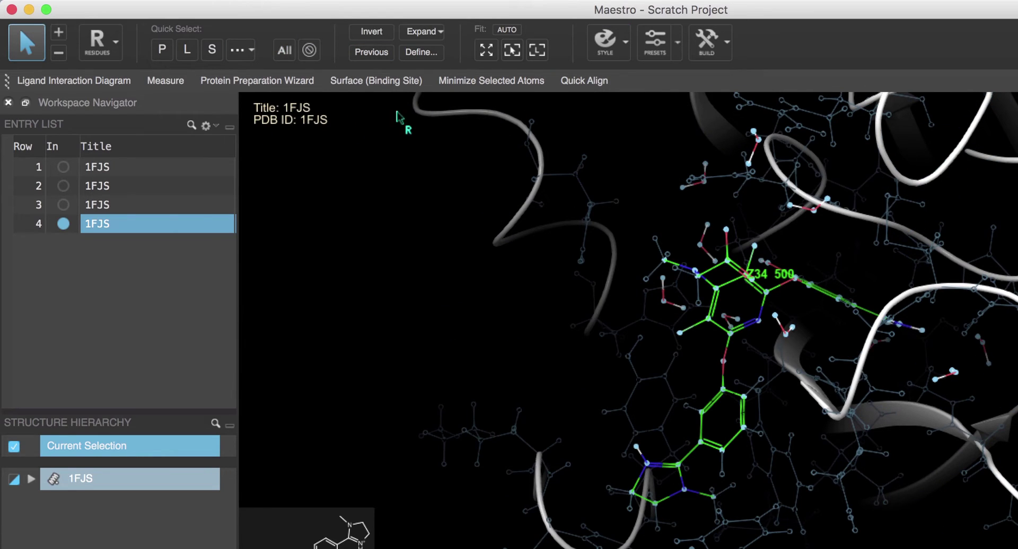
click(620, 47)
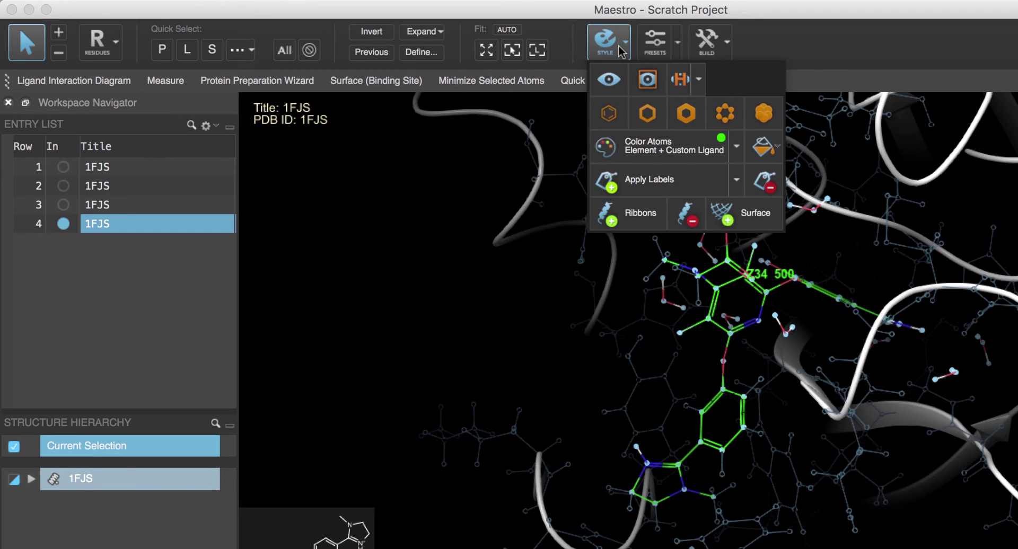
click(647, 80)
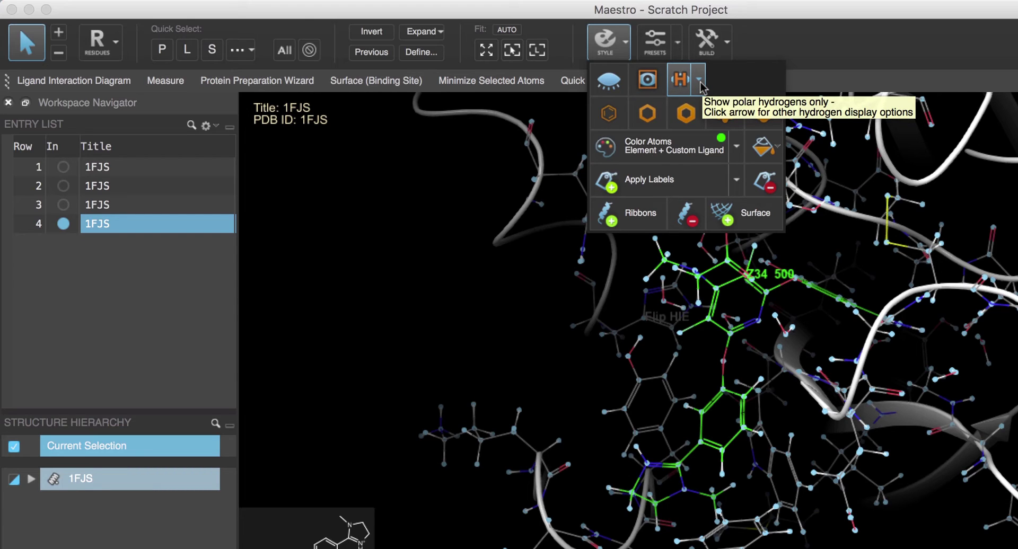
Show only polar hydrogens, deselect, then browse the Hide/Show All Hydrogens choices.
click(683, 81)
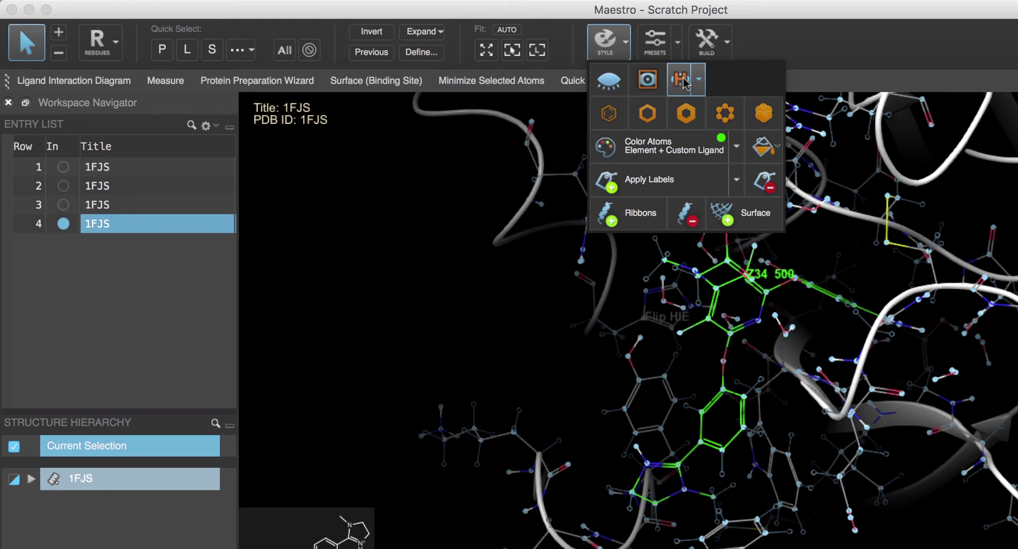
click(485, 154)
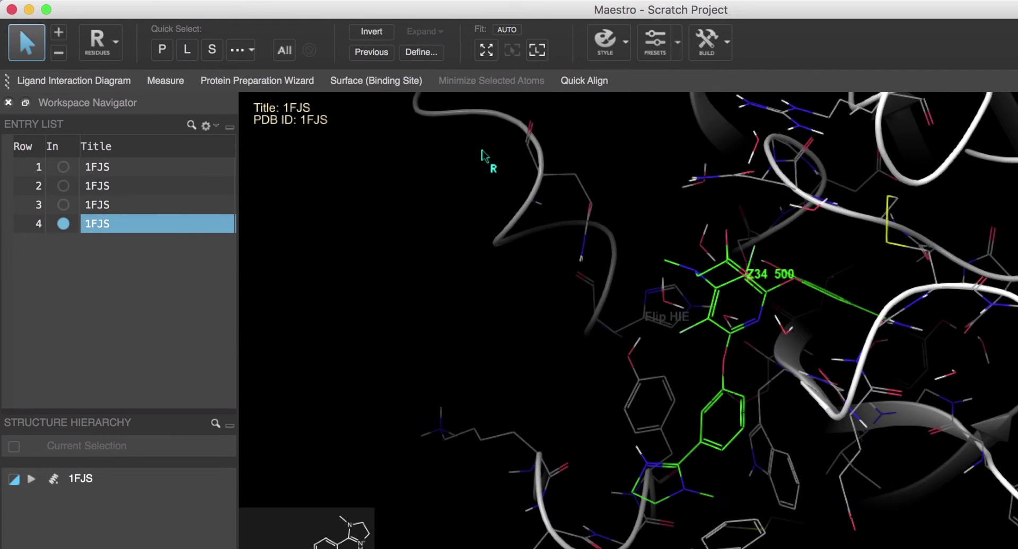
mouse_move(482, 159)
middle_down()
mouse_move(444, 158)
mouse_move(465, 155)
middle_up()
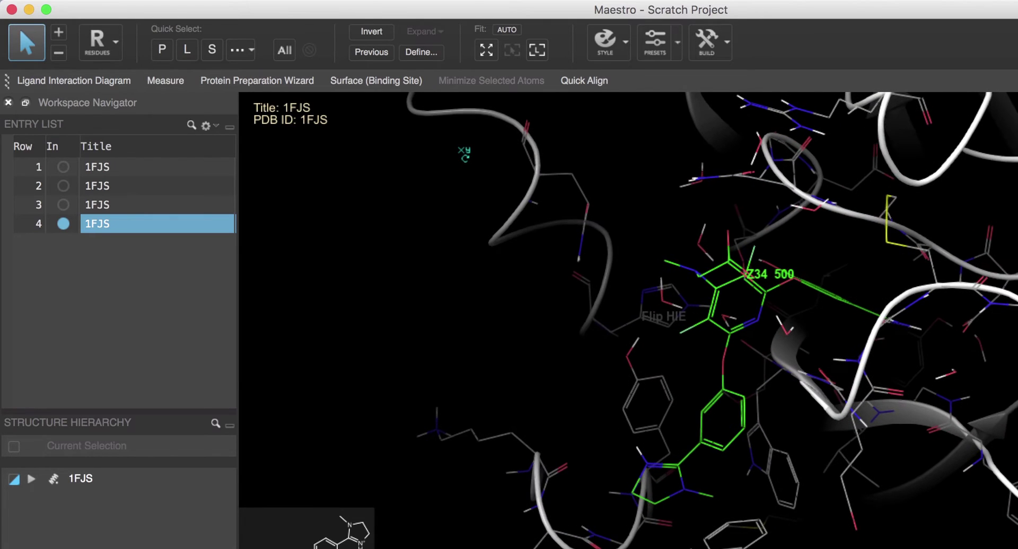
click(605, 42)
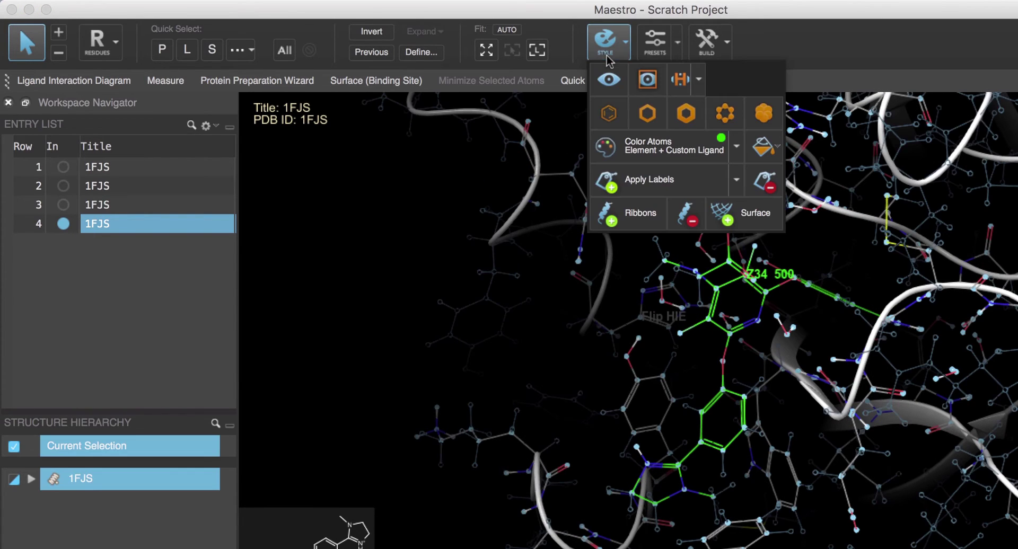
click(704, 89)
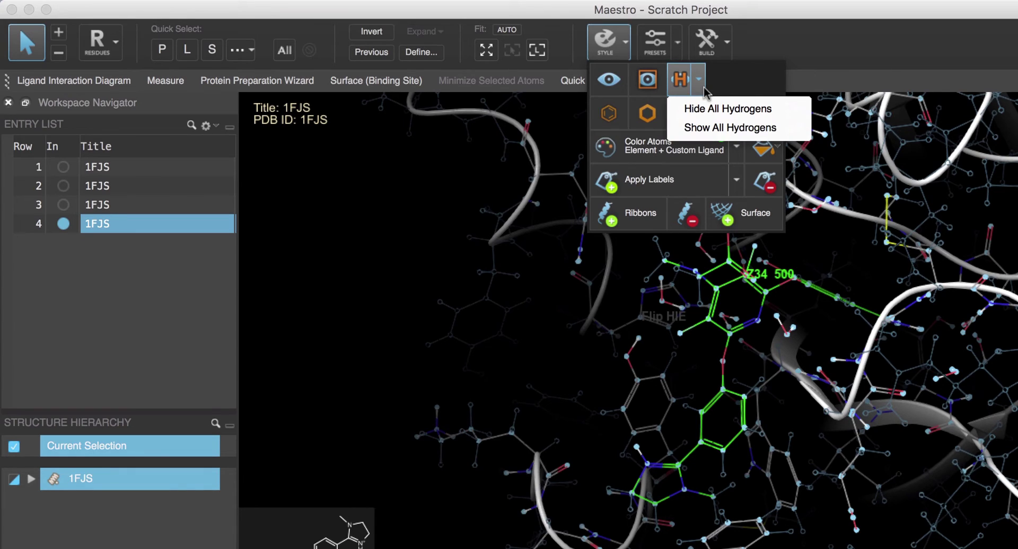
click(705, 91)
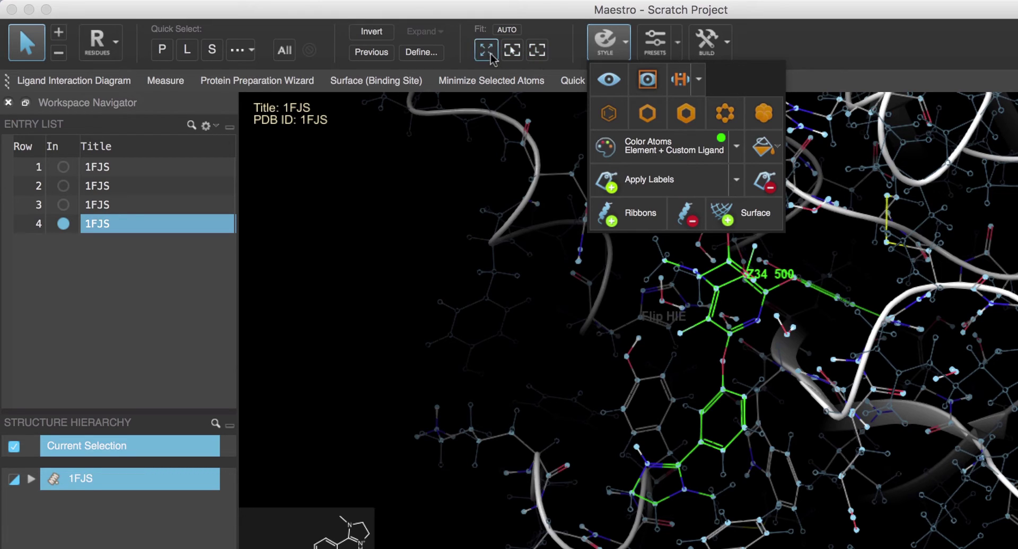
Fit the whole protein to screen, then fit to the selected Z34 ligand and deselect it.
click(539, 54)
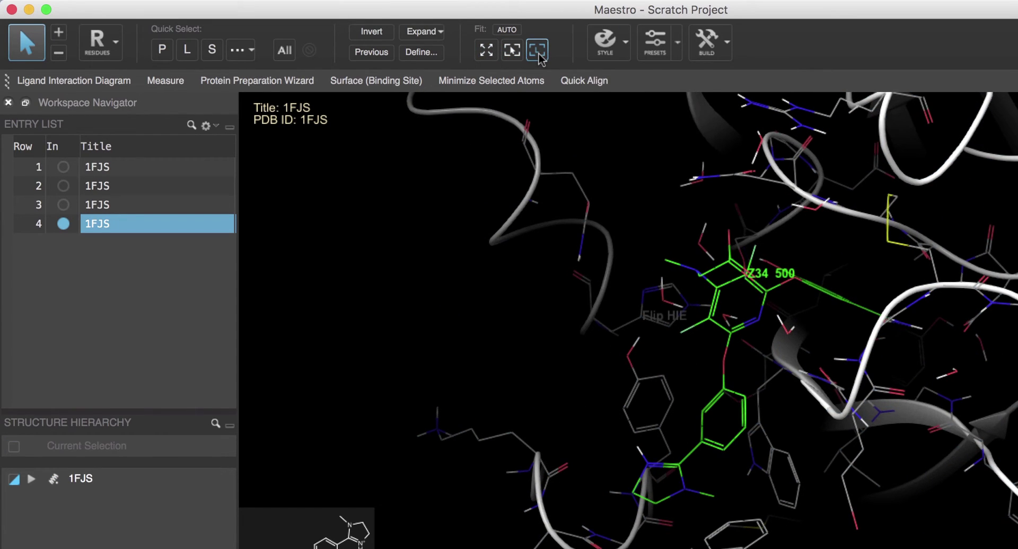
click(487, 54)
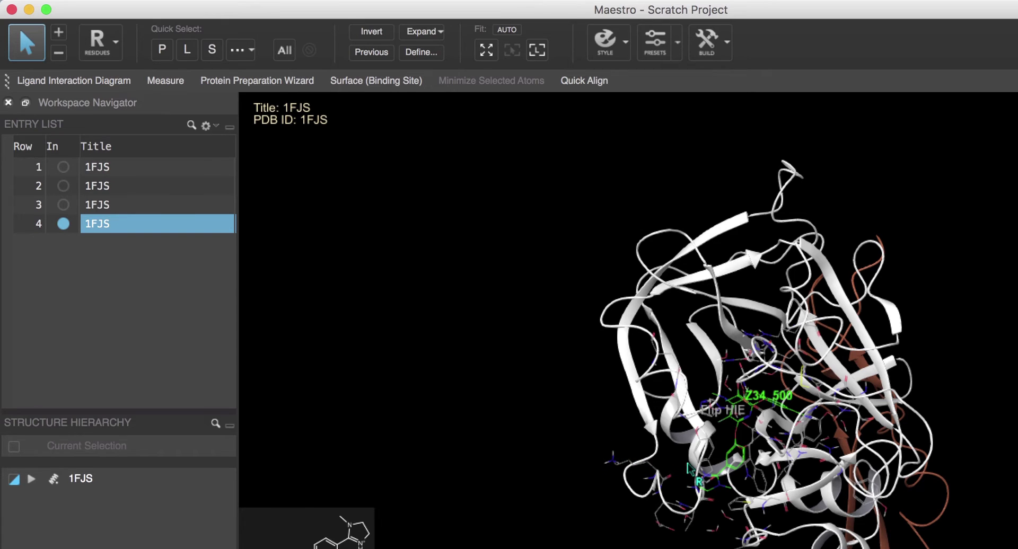
click(716, 487)
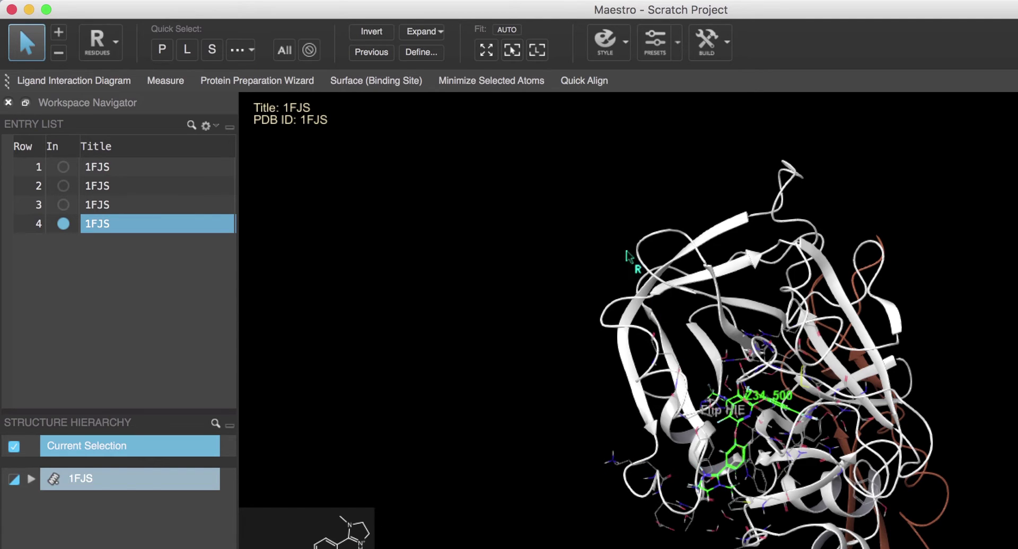
click(518, 52)
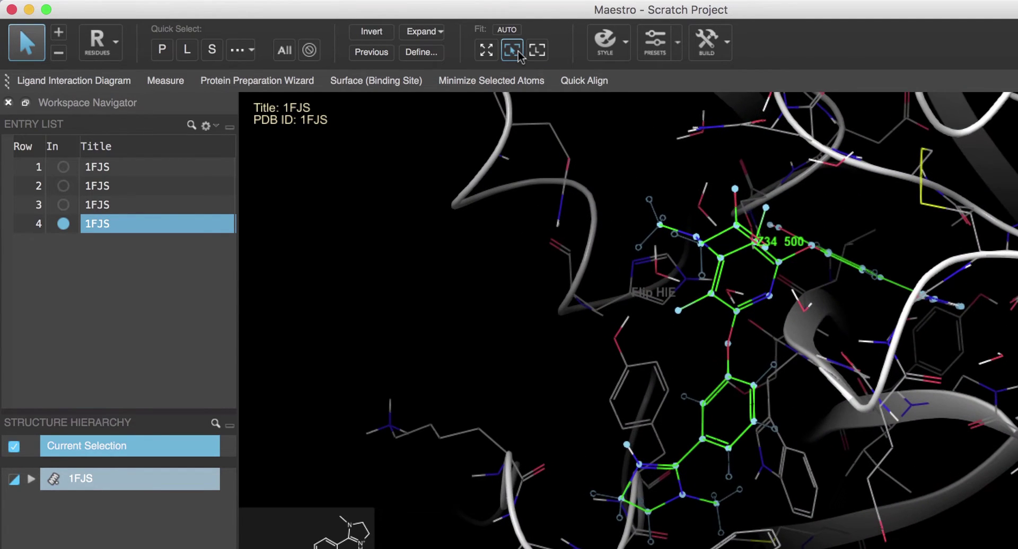
click(551, 342)
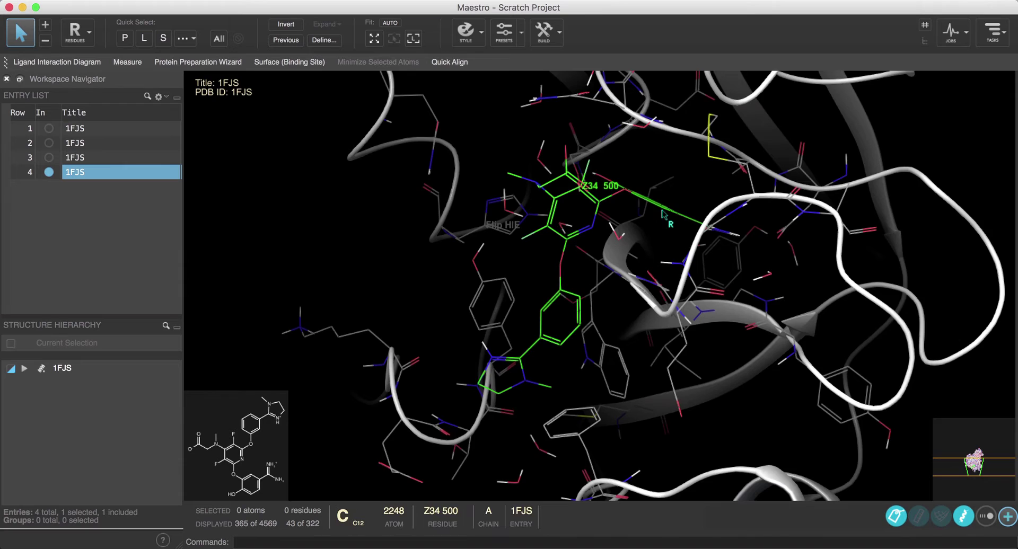
Pan the structure away, toggle the 1FJS entry out and in, and fit to screen.
middle_drag(663, 213, 318, 297)
middle_drag(761, 182, 250, 311)
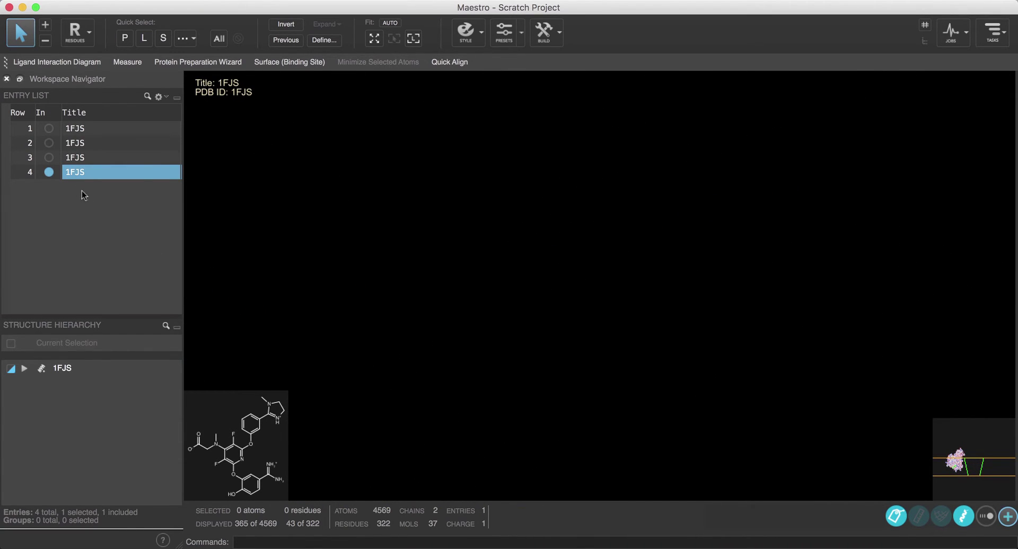
click(49, 172)
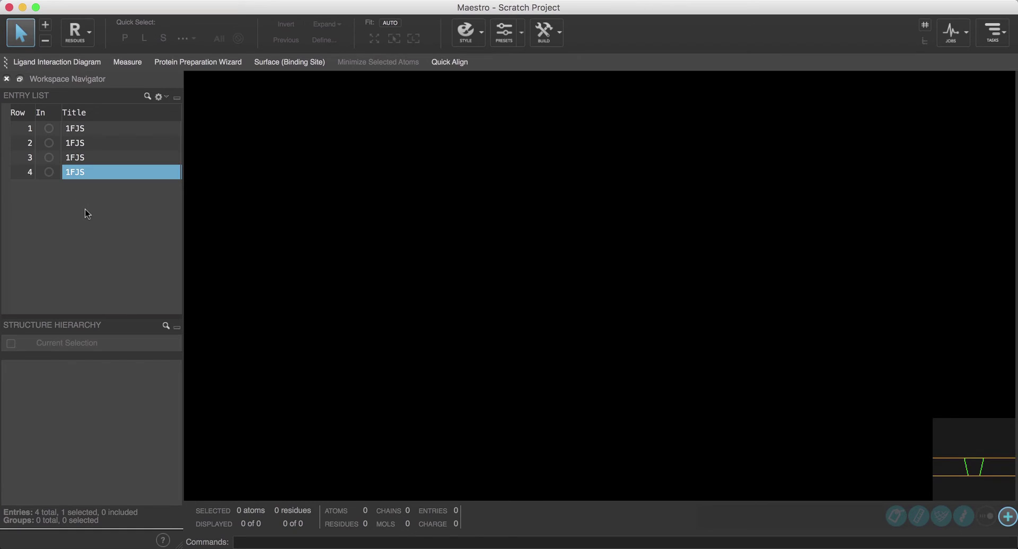
click(49, 172)
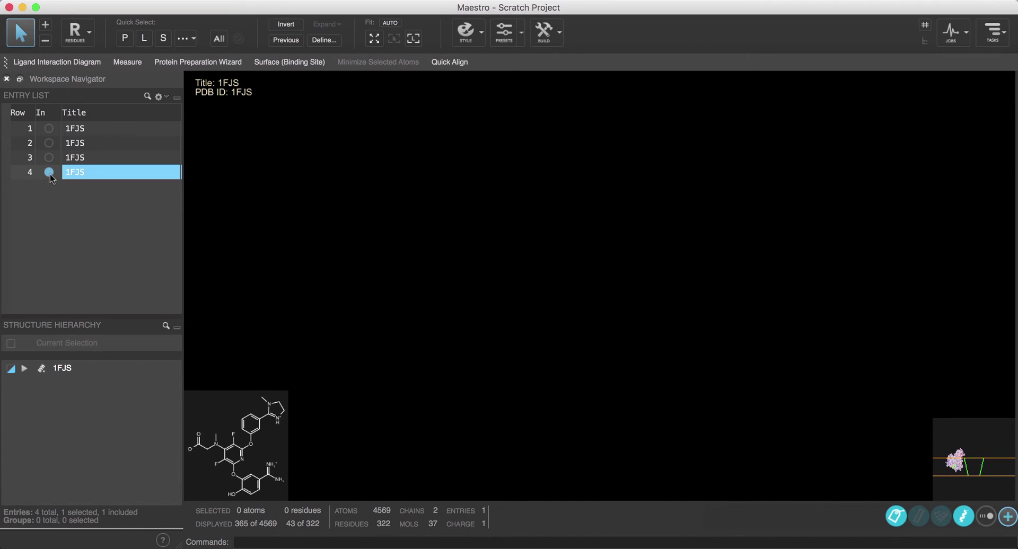
click(377, 43)
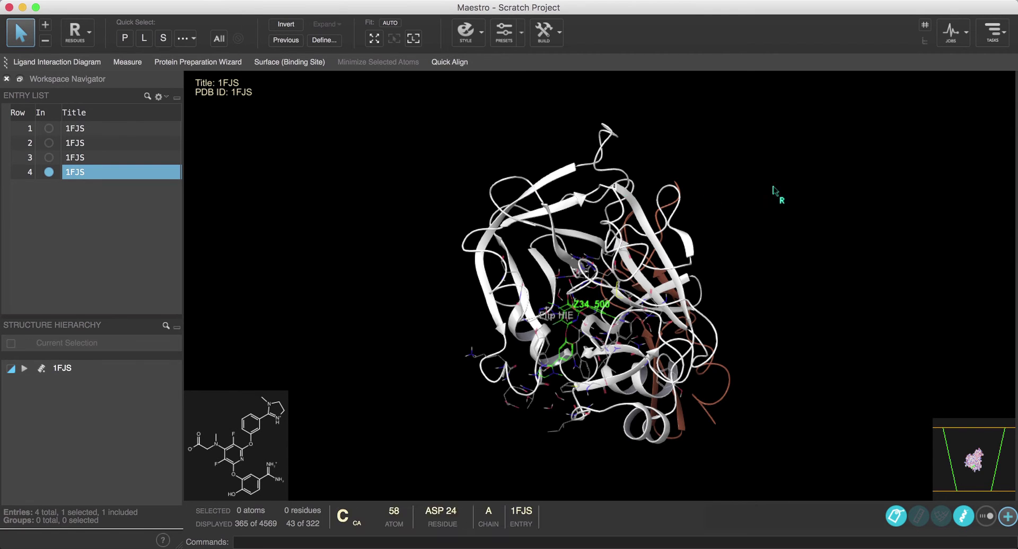
Turn on automatic view fitting and test it by re-including the entry.
right_drag(777, 200, 137, 313)
click(413, 42)
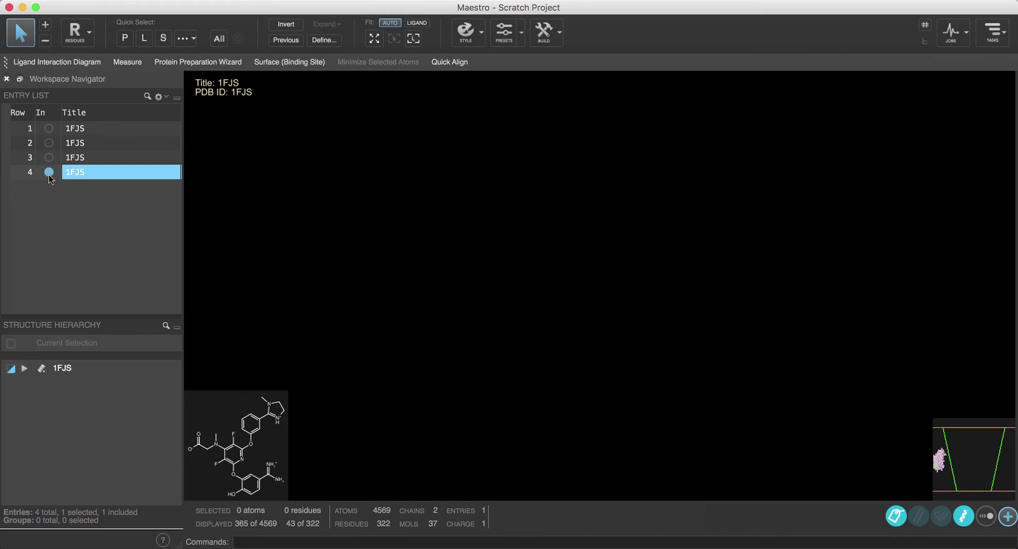
click(49, 173)
click(49, 174)
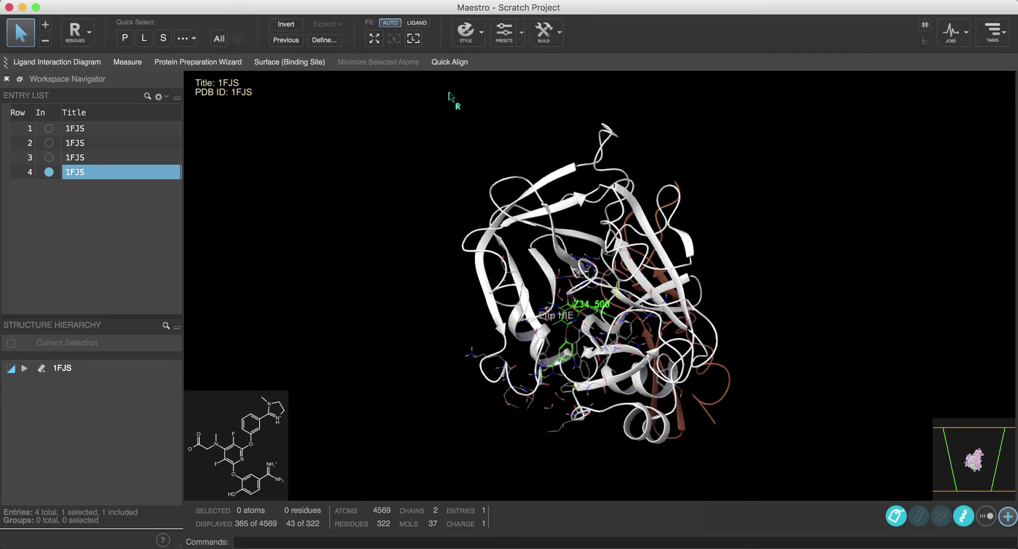
Set automatic fitting to LIGAND and confirm it centres Z34 on re-inclusion.
click(419, 24)
right_drag(531, 138, 35, 244)
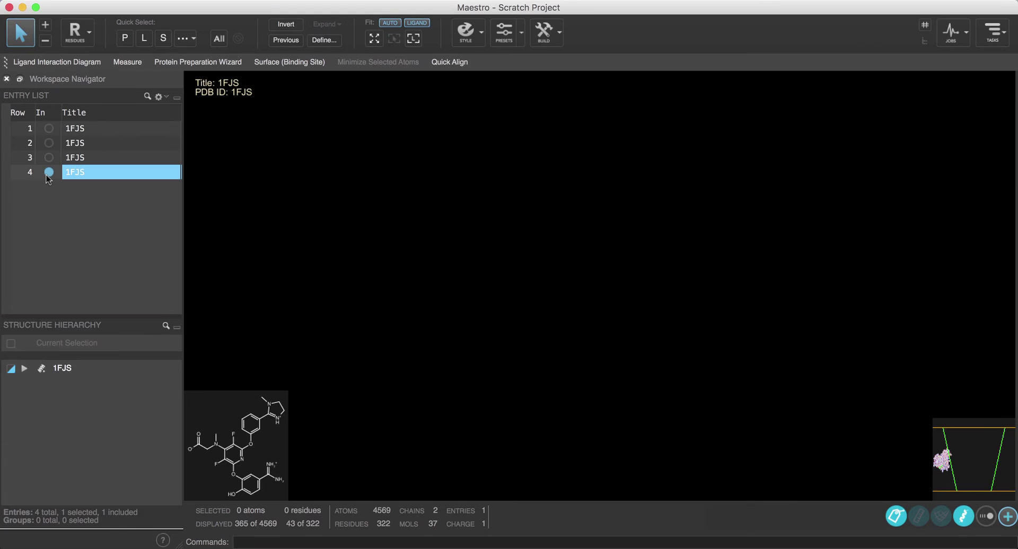
click(48, 172)
middle_drag(319, 265, 467, 297)
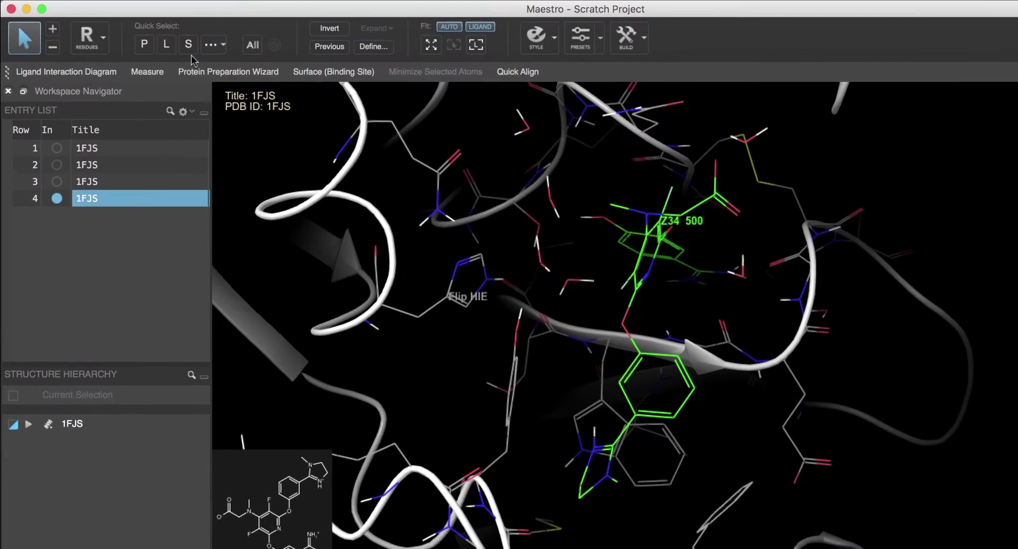
Draw the Z34 ligand as ball-and-stick instead of CPK, coloured yellow-green.
click(144, 39)
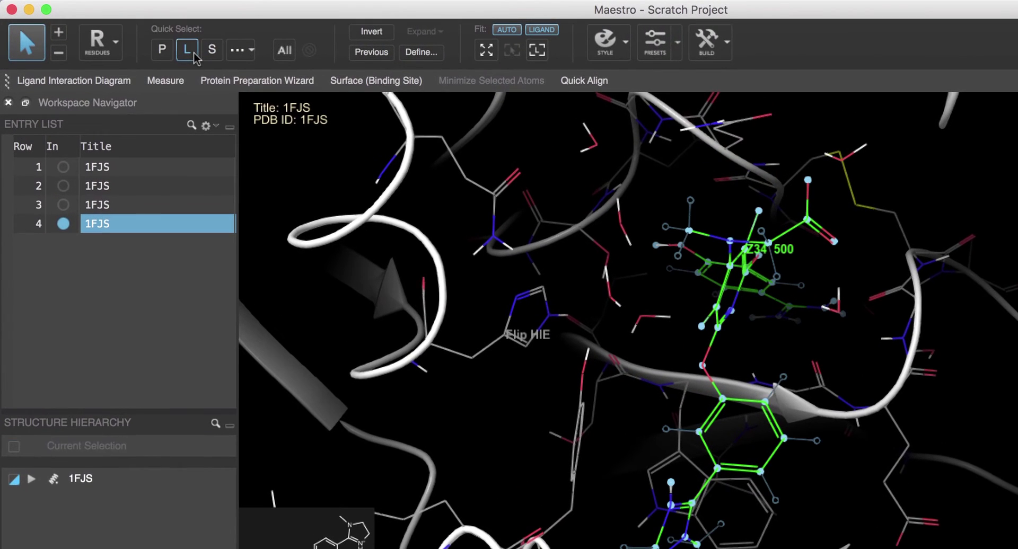
click(610, 53)
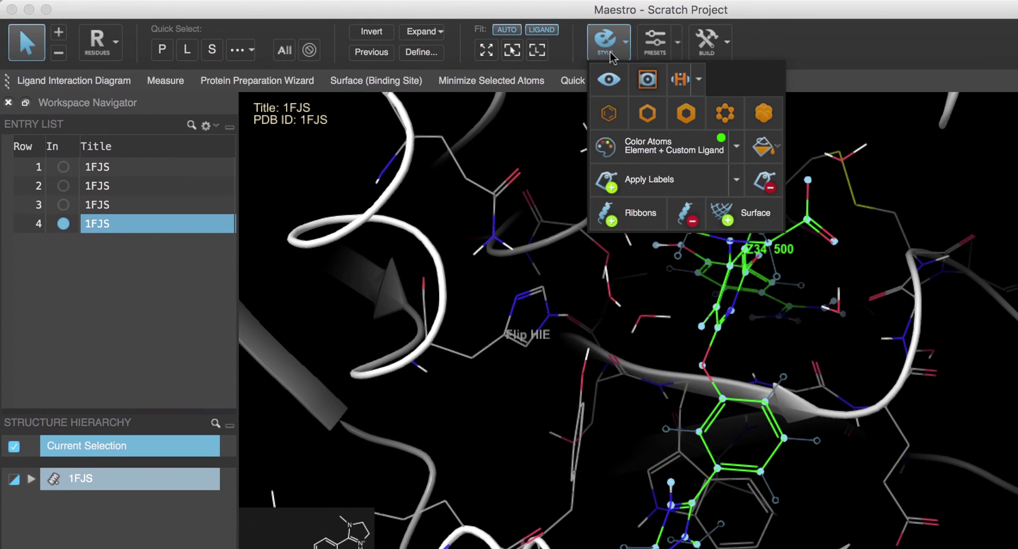
click(761, 119)
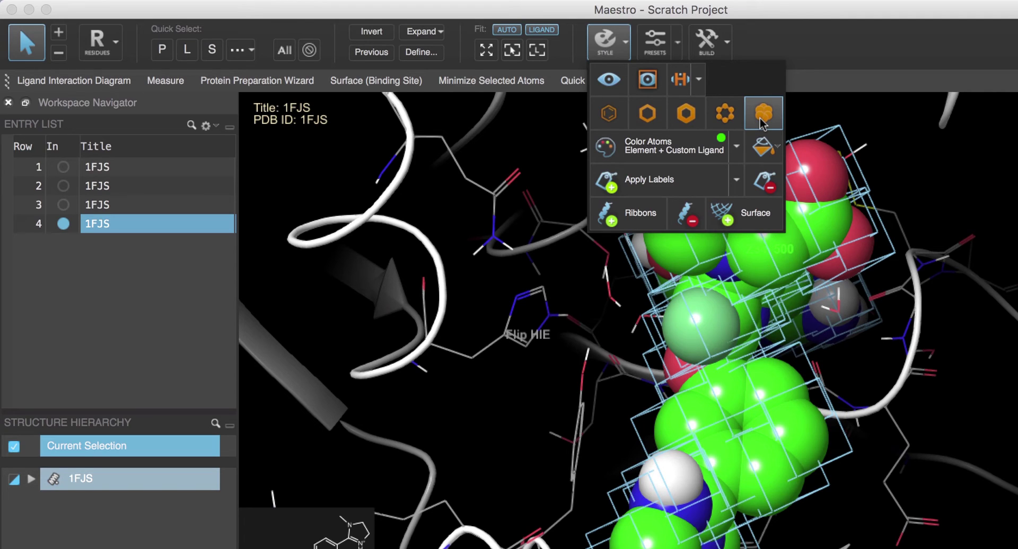
click(730, 118)
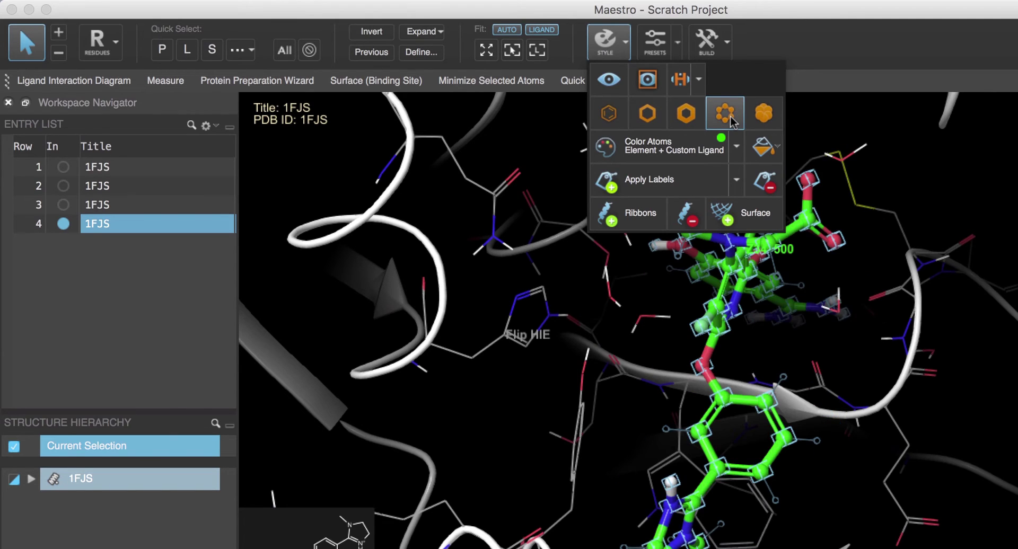
click(737, 152)
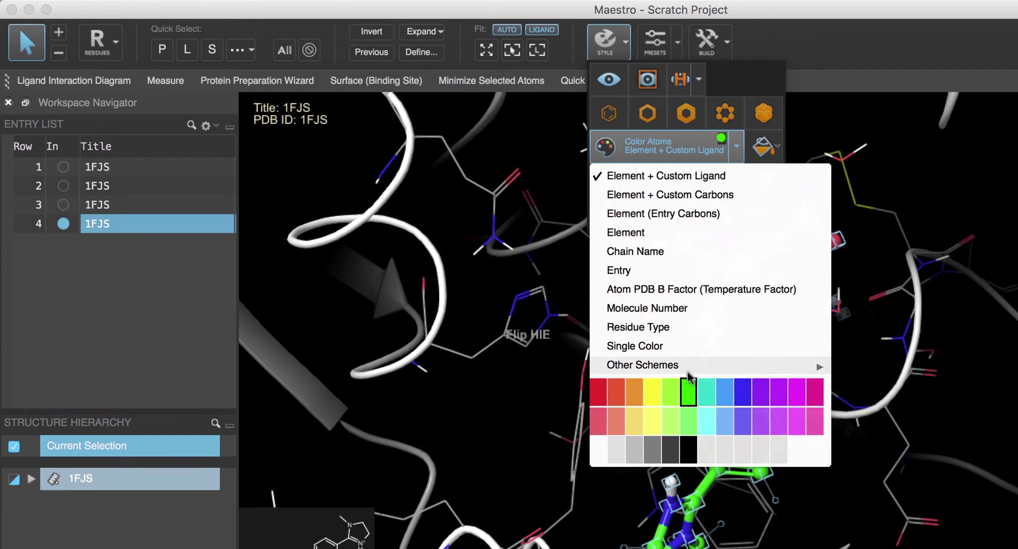
click(664, 390)
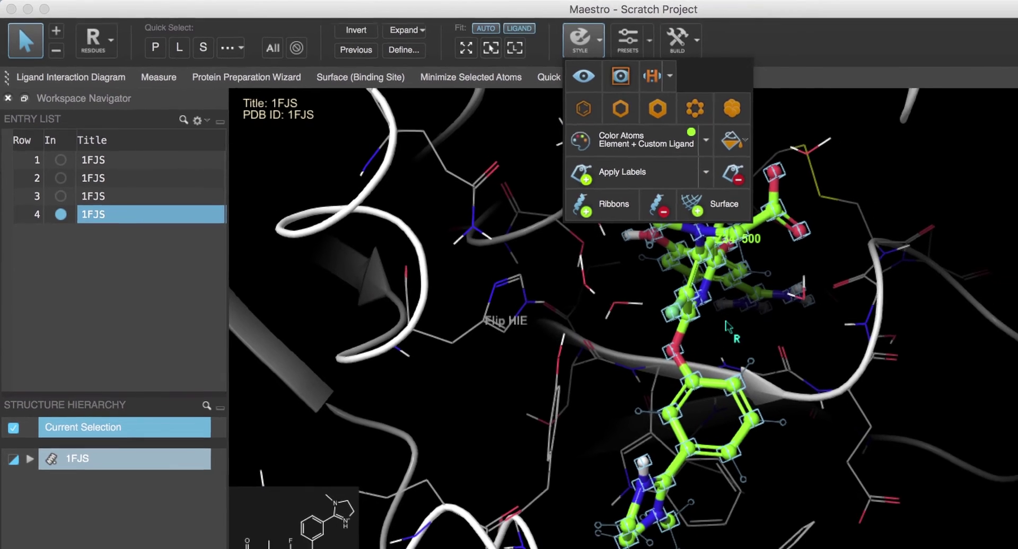
click(666, 259)
middle_drag(665, 259, 578, 268)
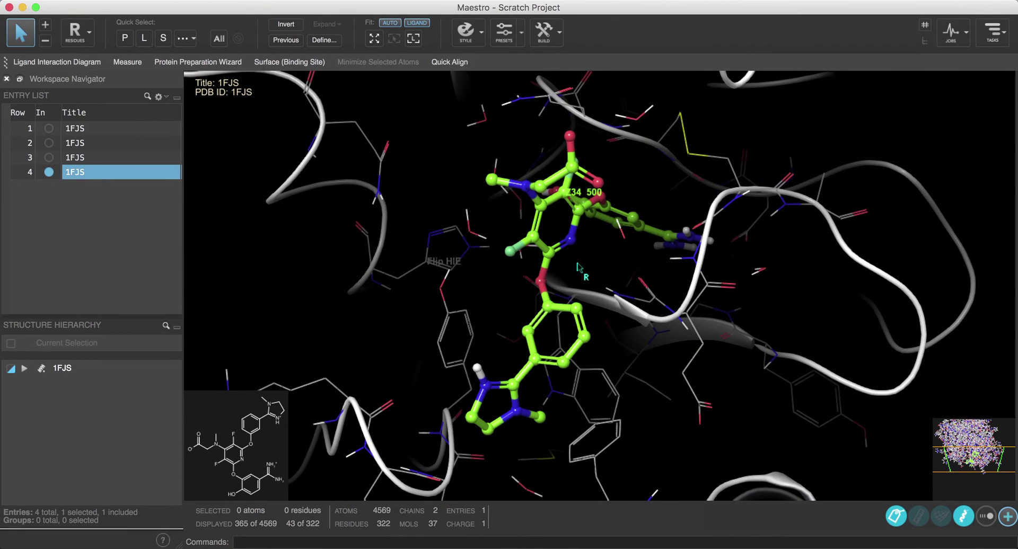
Apply the Custom display preset and rotate the scene to inspect the Z34 ligand.
click(506, 43)
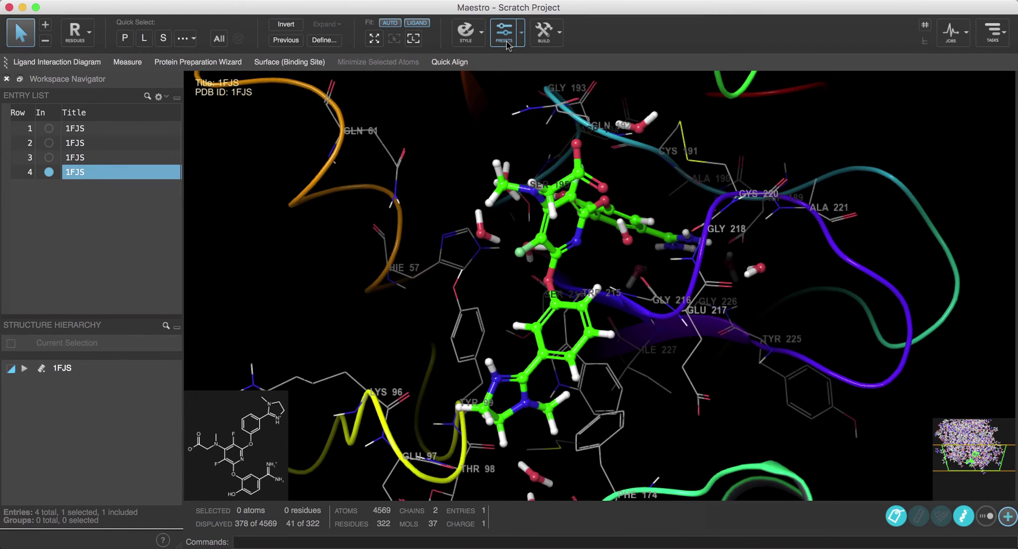
mouse_move(464, 151)
middle_down()
mouse_move(419, 157)
mouse_move(463, 168)
mouse_move(460, 133)
mouse_move(435, 130)
mouse_move(454, 144)
mouse_move(453, 171)
middle_up()
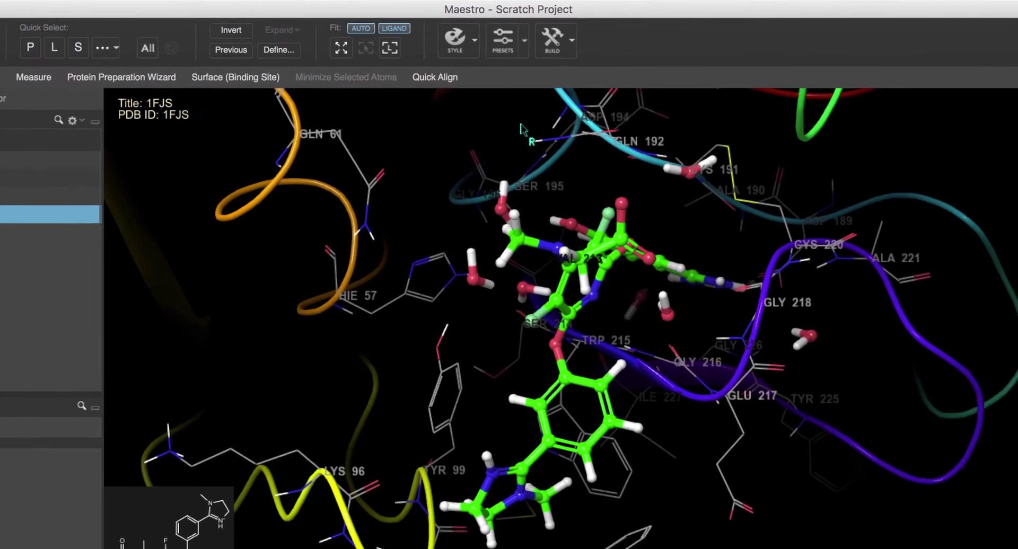
Browse the display presets and the Custom preset settings, then close them without changes.
click(523, 38)
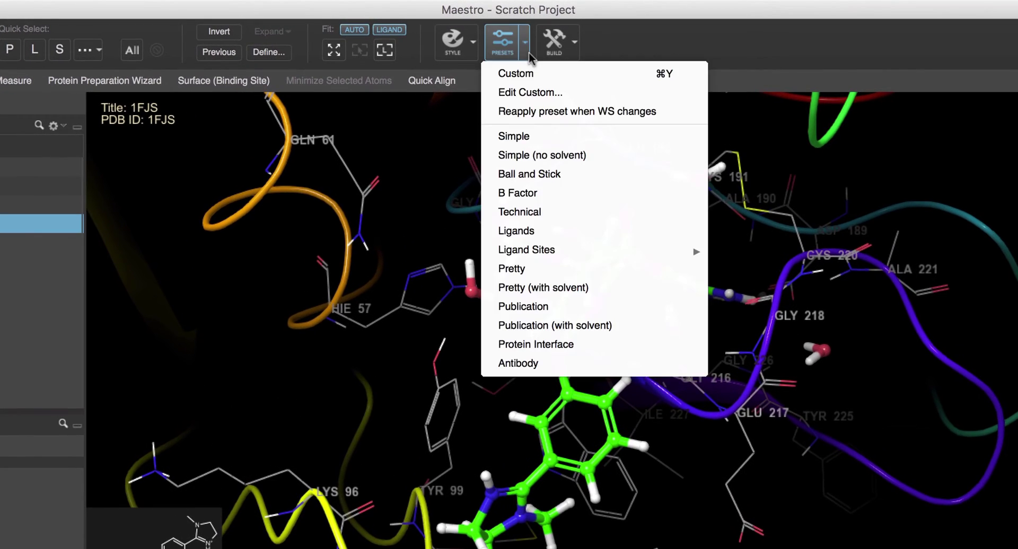
click(547, 75)
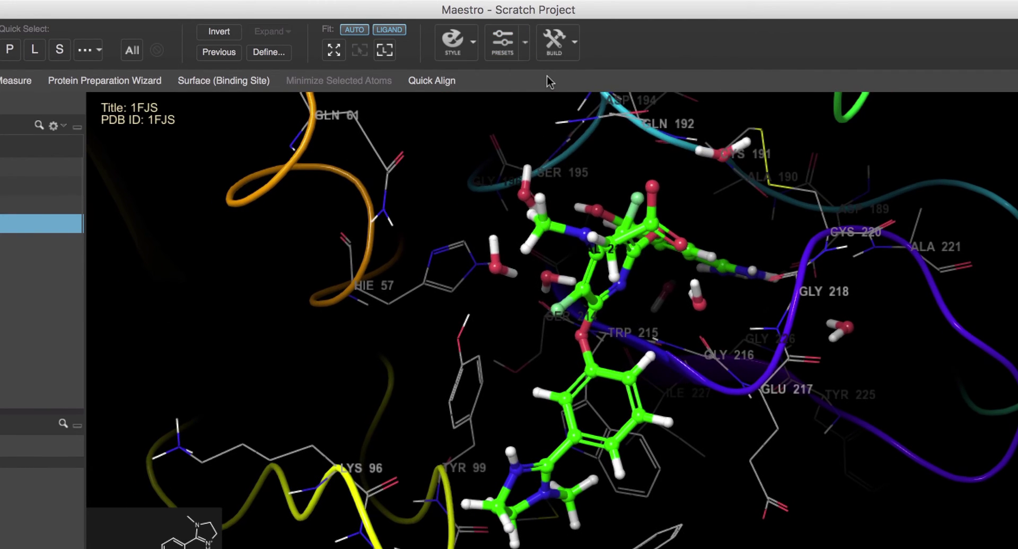
click(550, 93)
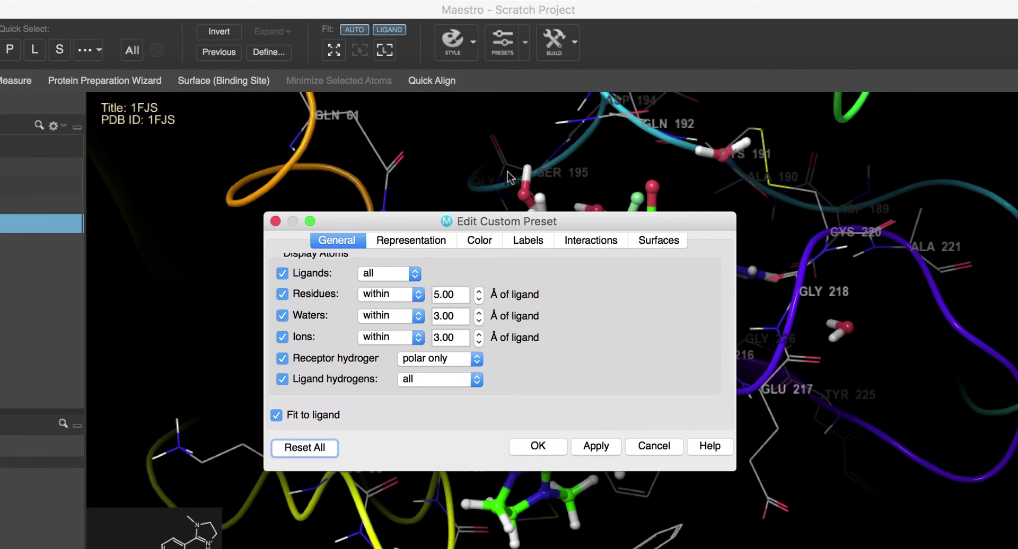
click(655, 444)
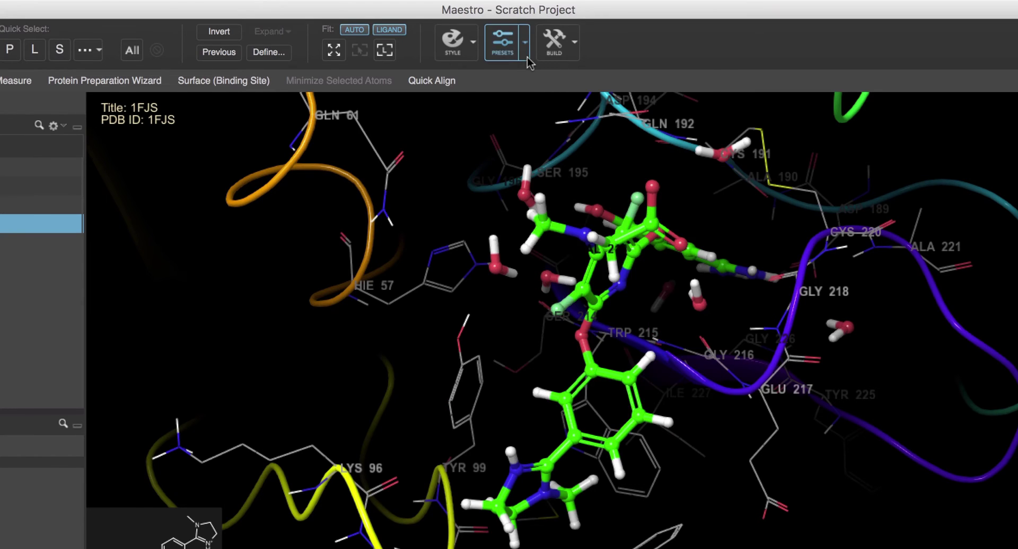
click(526, 56)
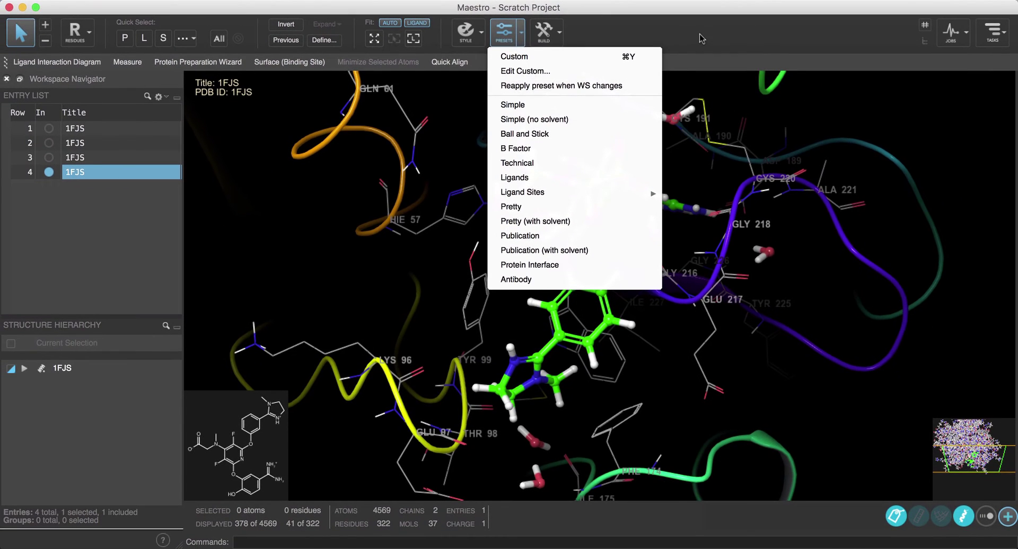
click(702, 38)
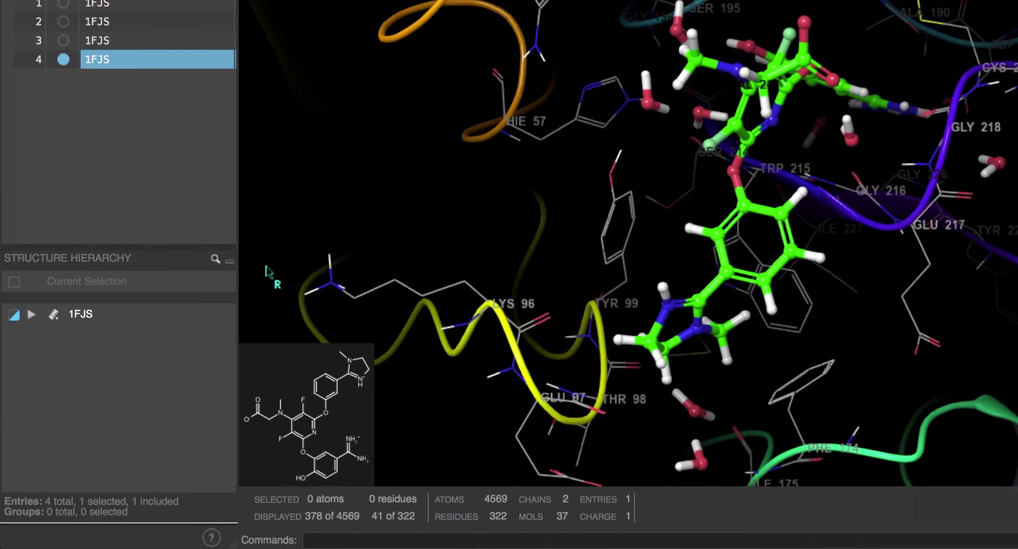
mouse_move(62, 368)
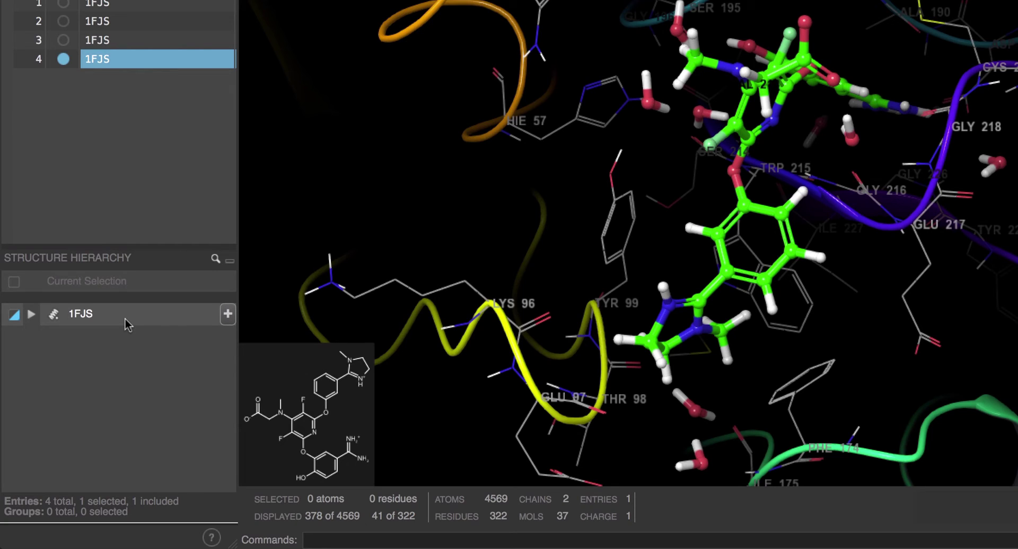
Expand 1FJS, Ligands and Solvents in the tree, briefly selecting then deselecting Z34500.
click(31, 315)
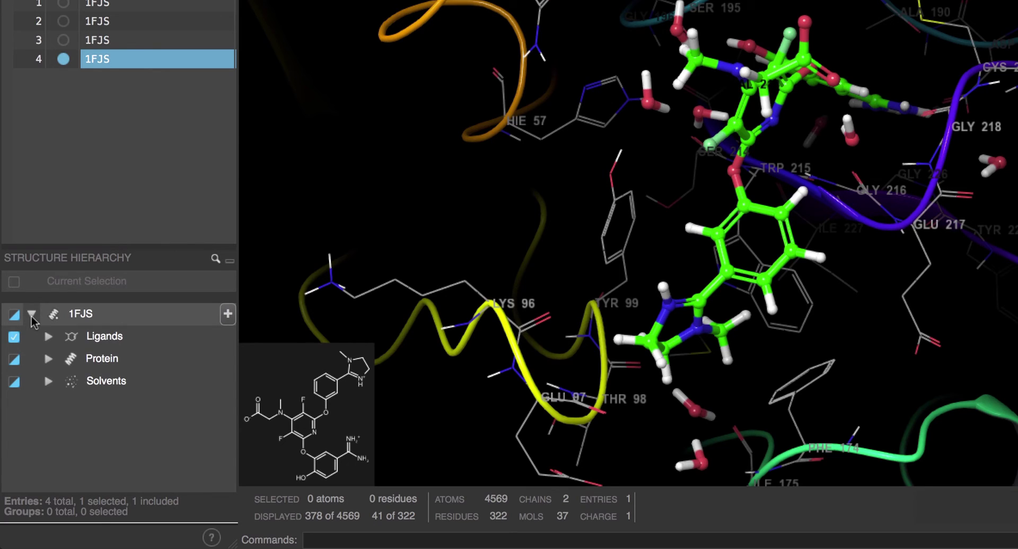
click(49, 337)
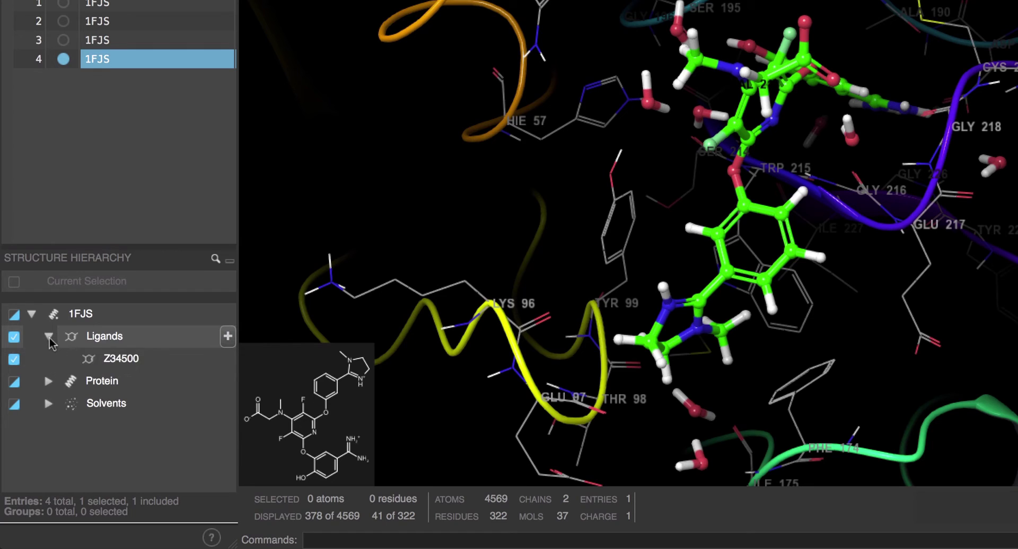
click(146, 364)
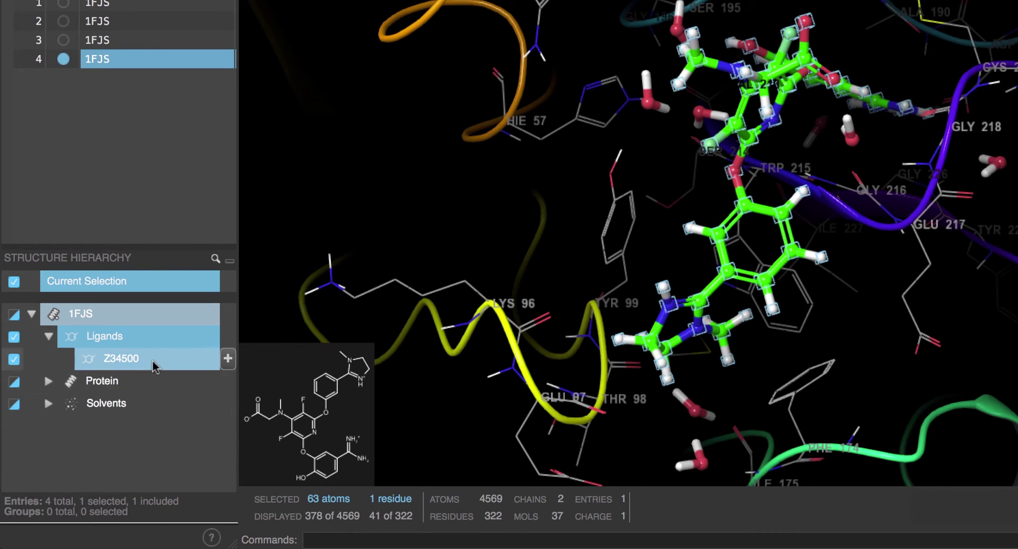
click(147, 363)
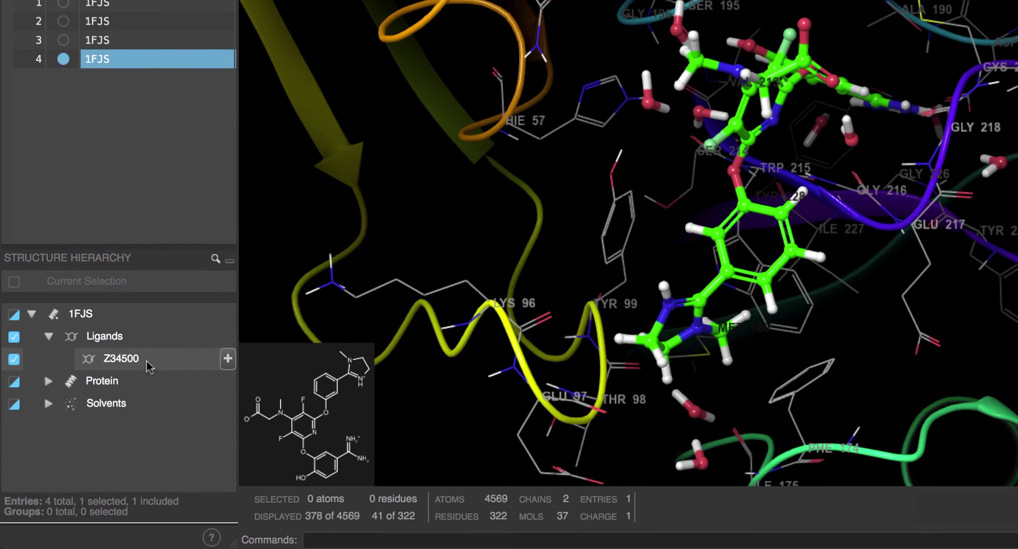
click(47, 404)
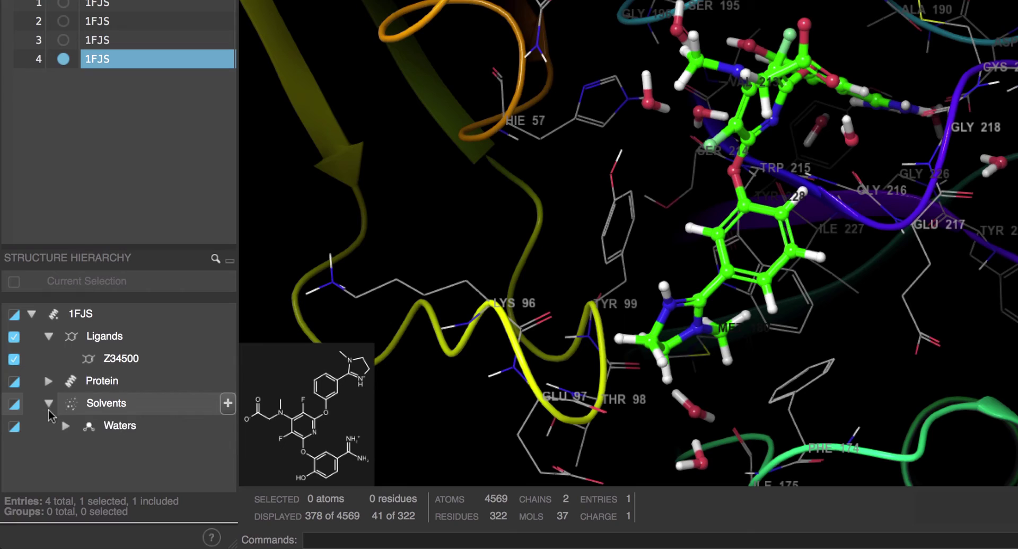
mouse_move(120, 426)
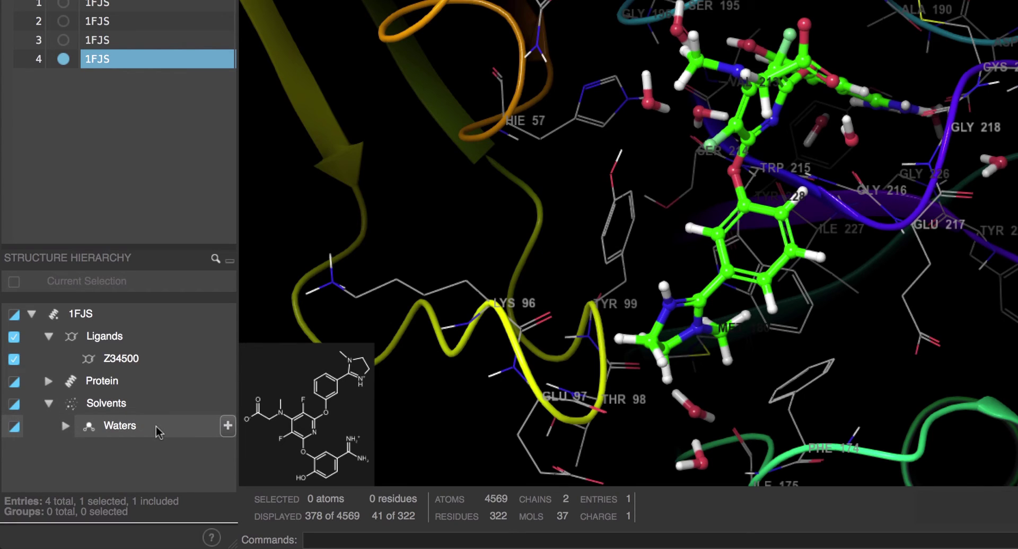
Render the Waters group with the CPK space-filling representation.
click(228, 426)
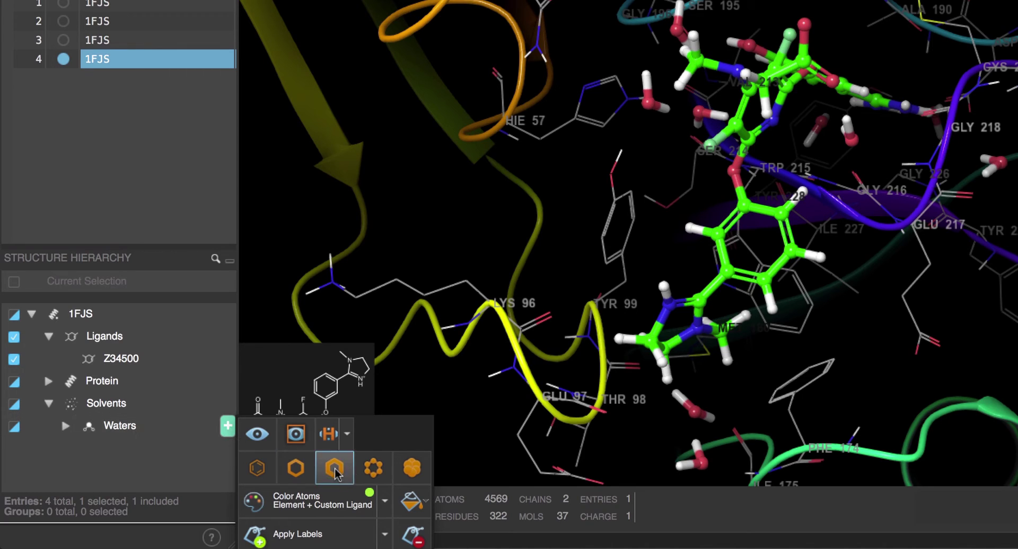
click(412, 469)
click(435, 257)
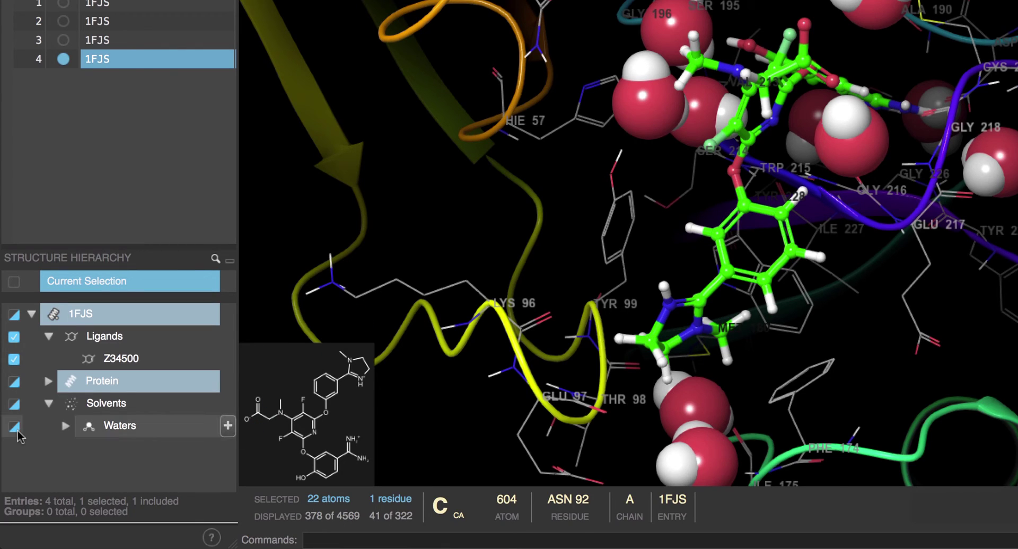
mouse_move(106, 403)
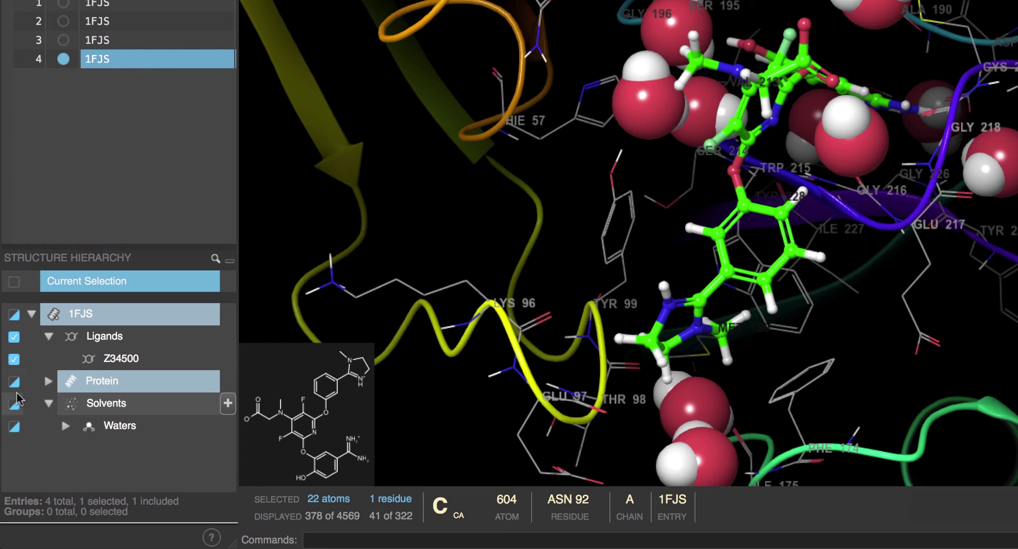
Expand Protein and Chain A, display all of chain A's residues, then reapply the default preset.
click(48, 381)
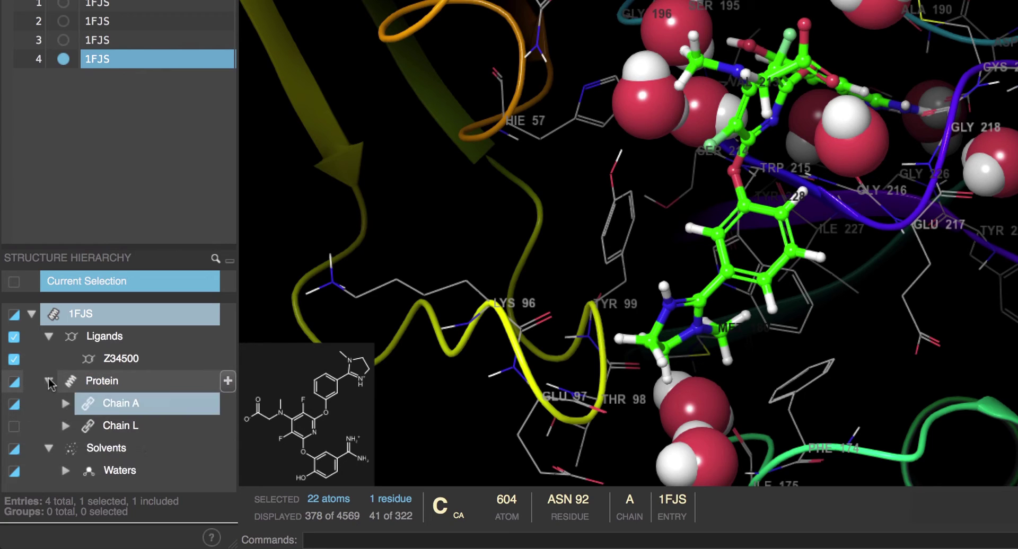
click(53, 387)
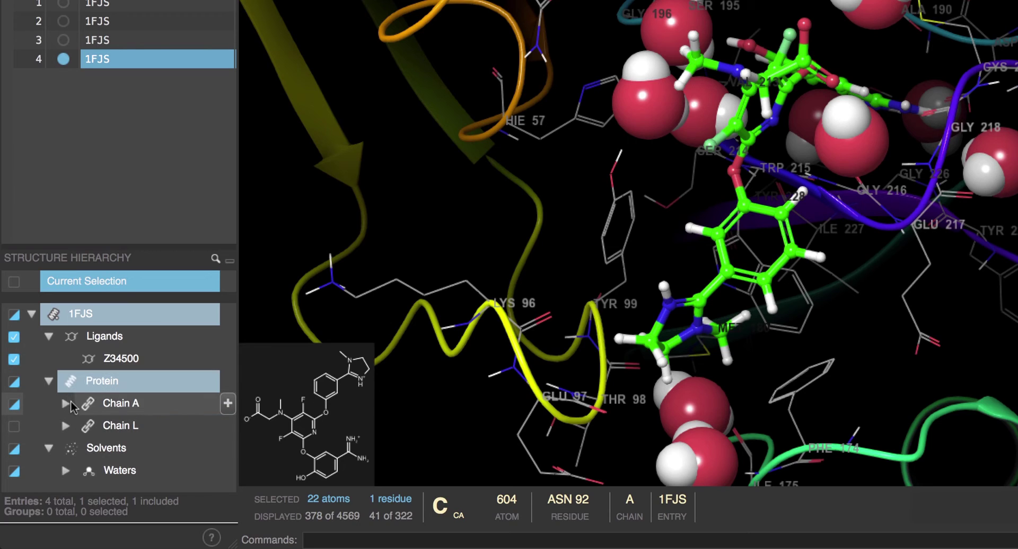
shift+click(71, 401)
click(65, 404)
scroll(119, 416, down, 3)
scroll(118, 418, down, 2)
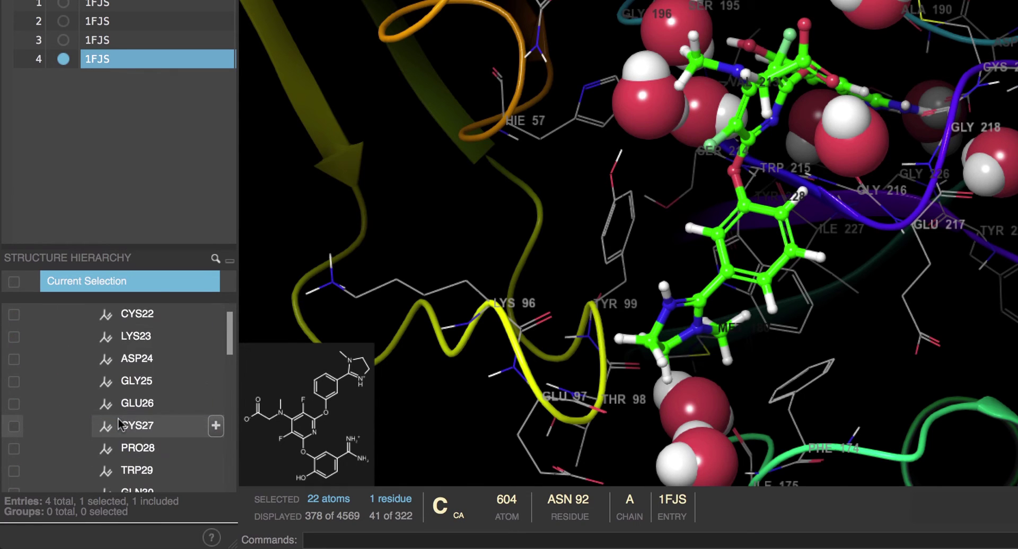
scroll(118, 418, up, 4)
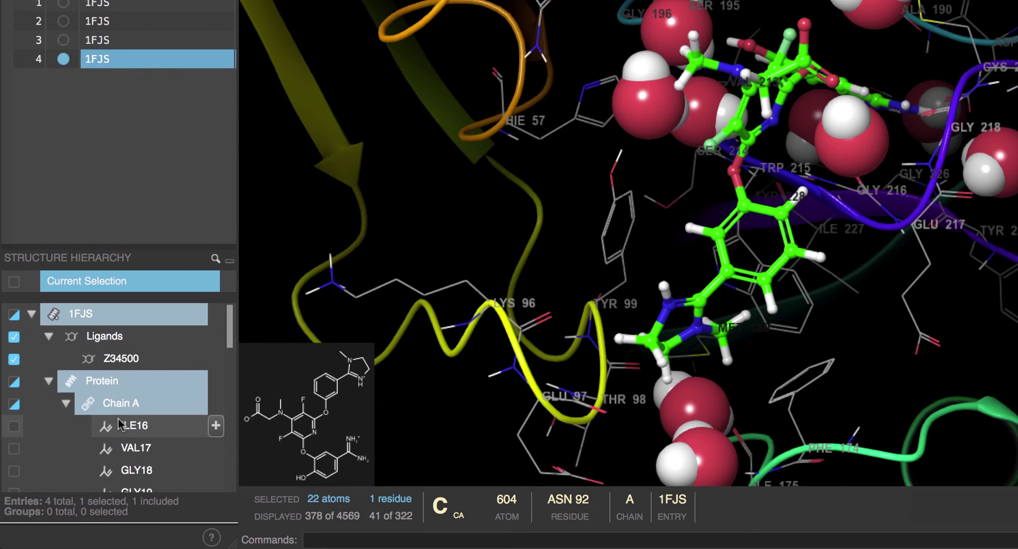
click(14, 408)
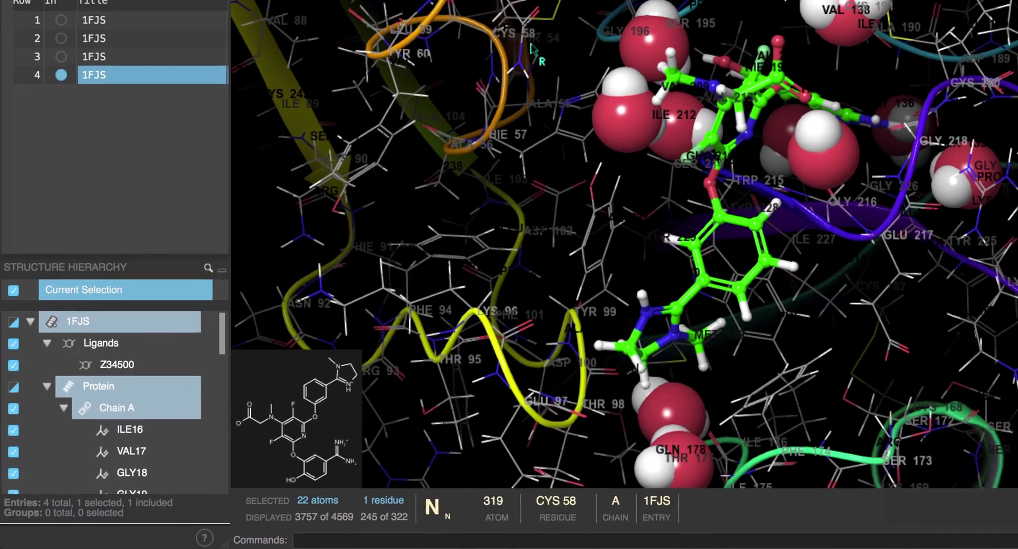
click(506, 37)
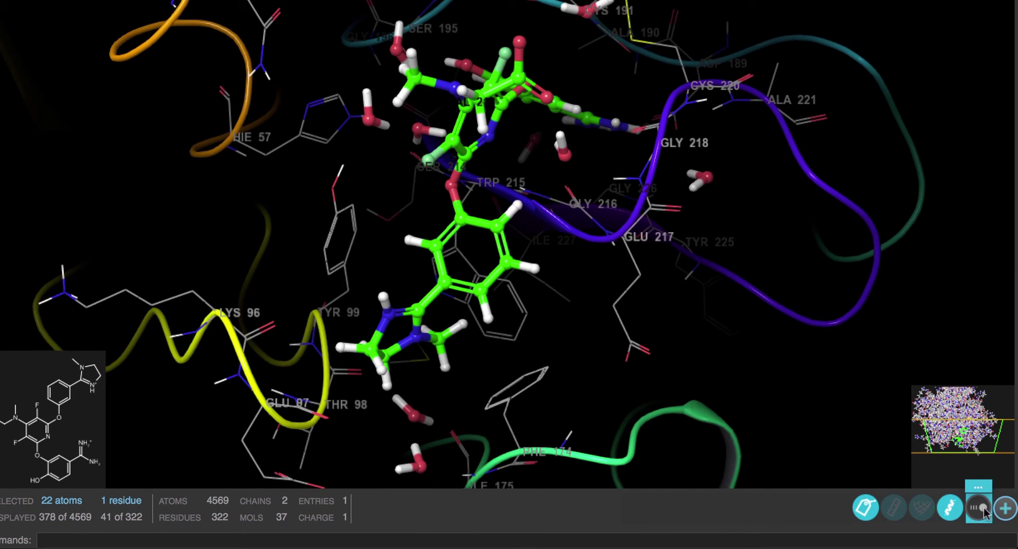
Show interaction lines with non-covalent bonds on and Ligand-receptor scope kept.
click(983, 490)
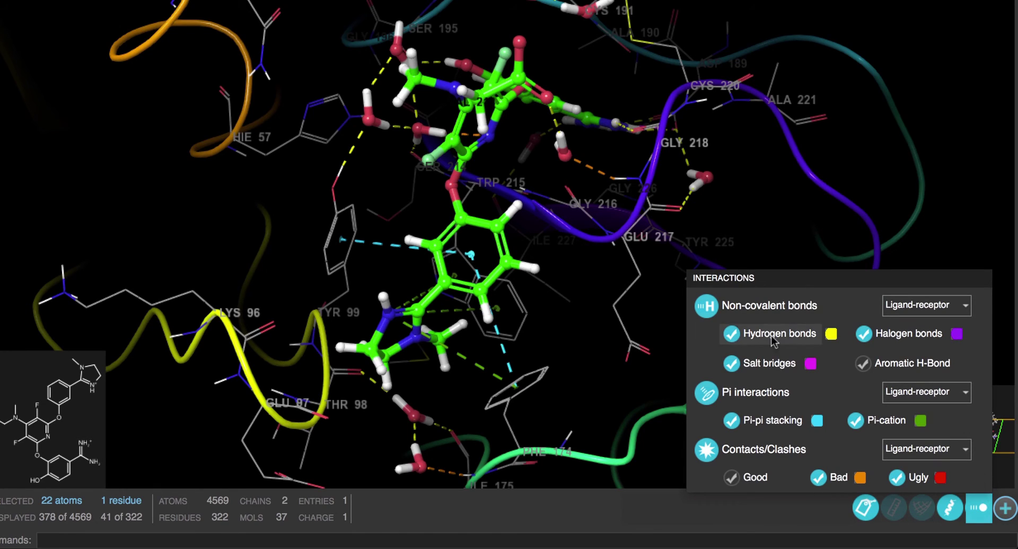
click(707, 308)
click(707, 307)
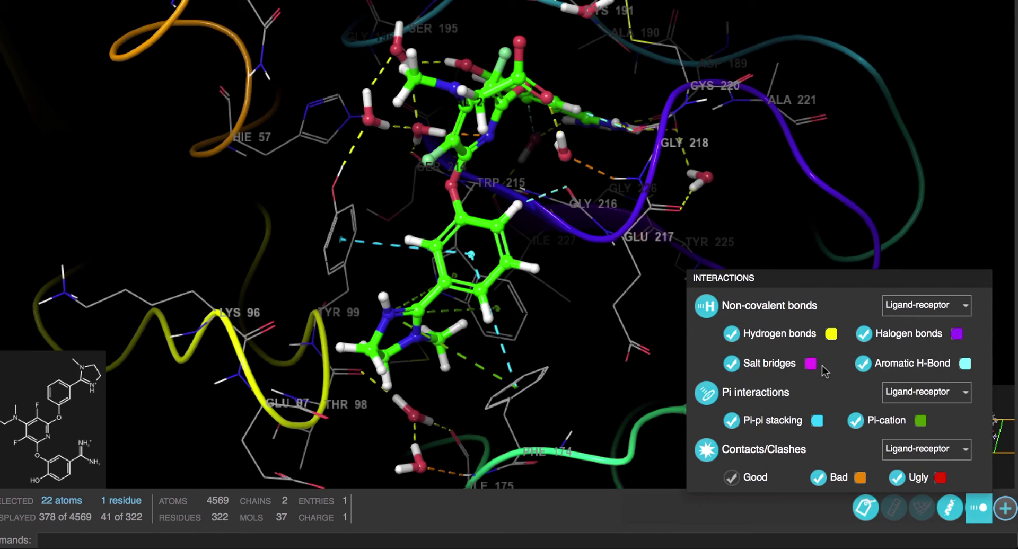
click(934, 306)
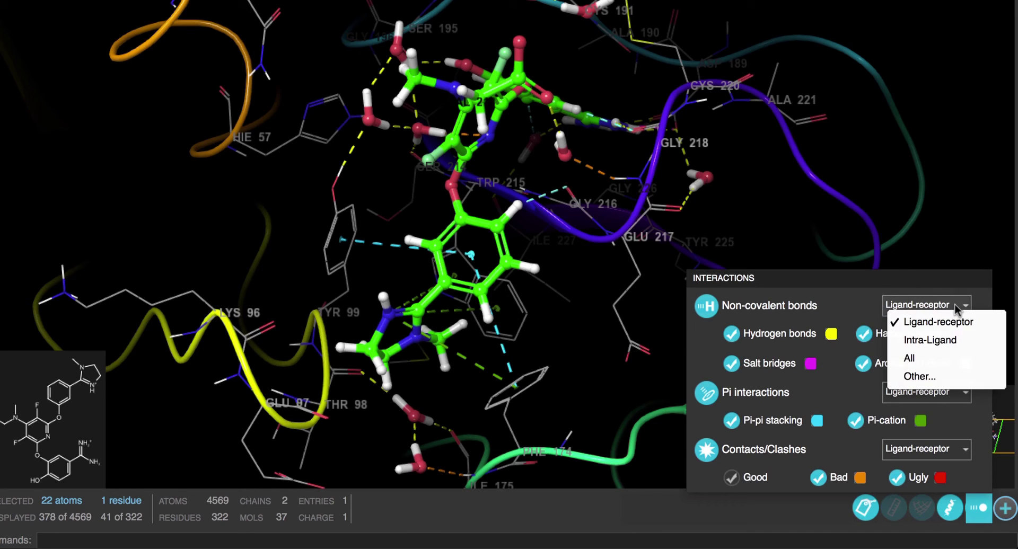
click(980, 329)
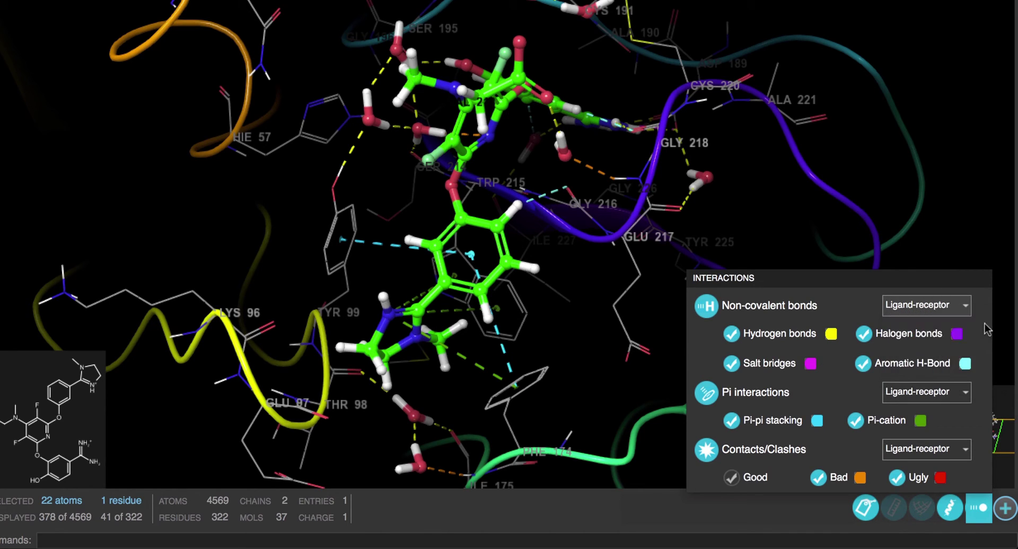
Keep pi interactions and contacts/clashes shown, but exclude bad contacts.
click(700, 399)
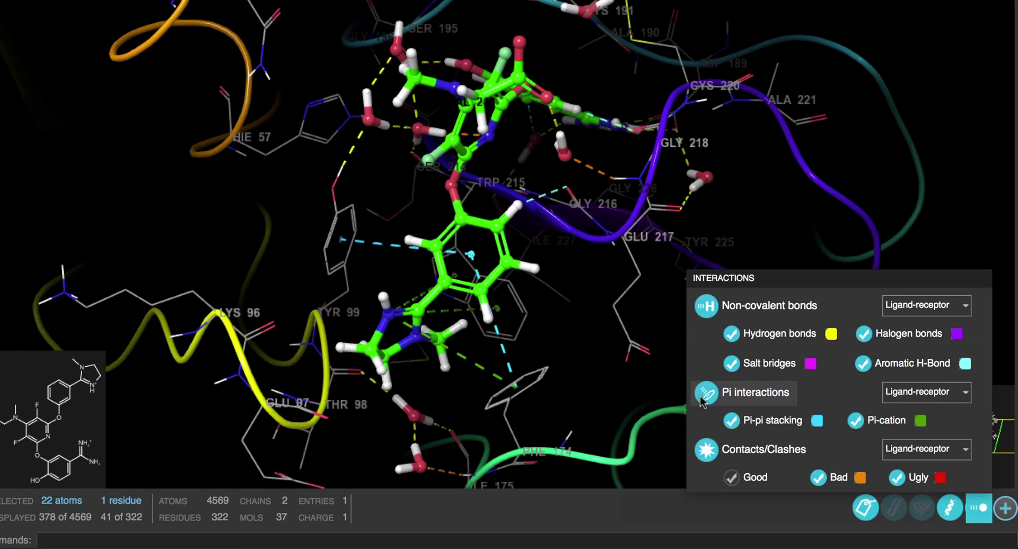
click(703, 452)
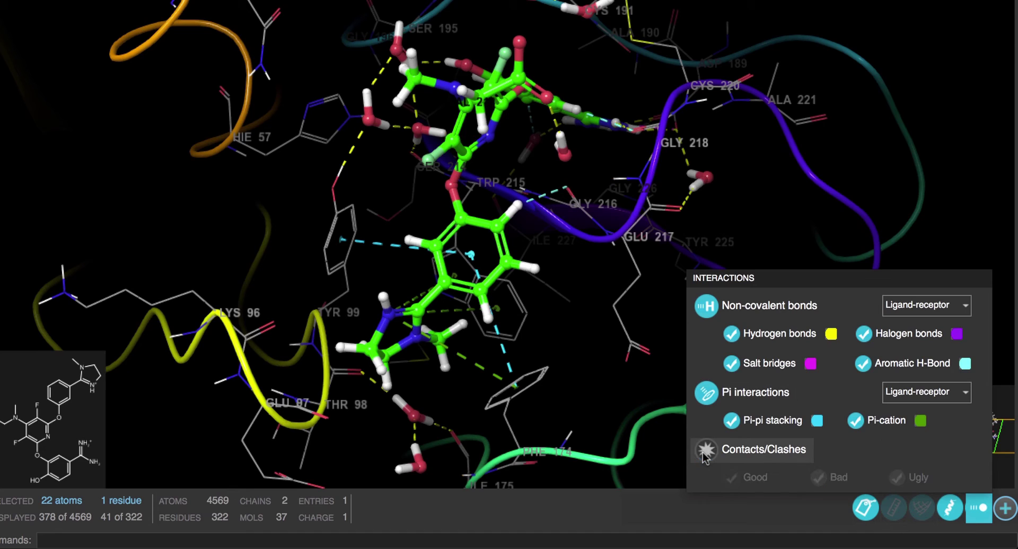
click(706, 452)
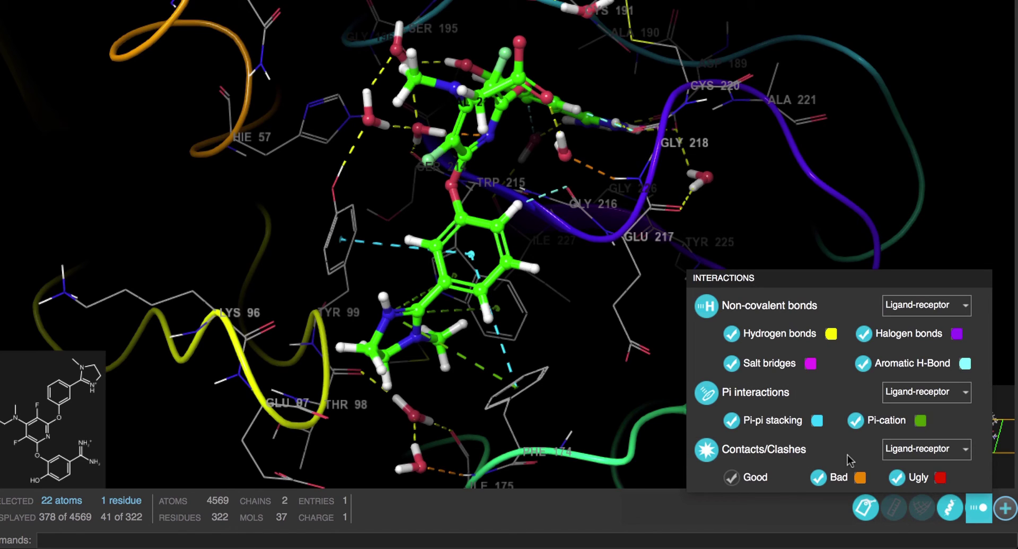
click(819, 478)
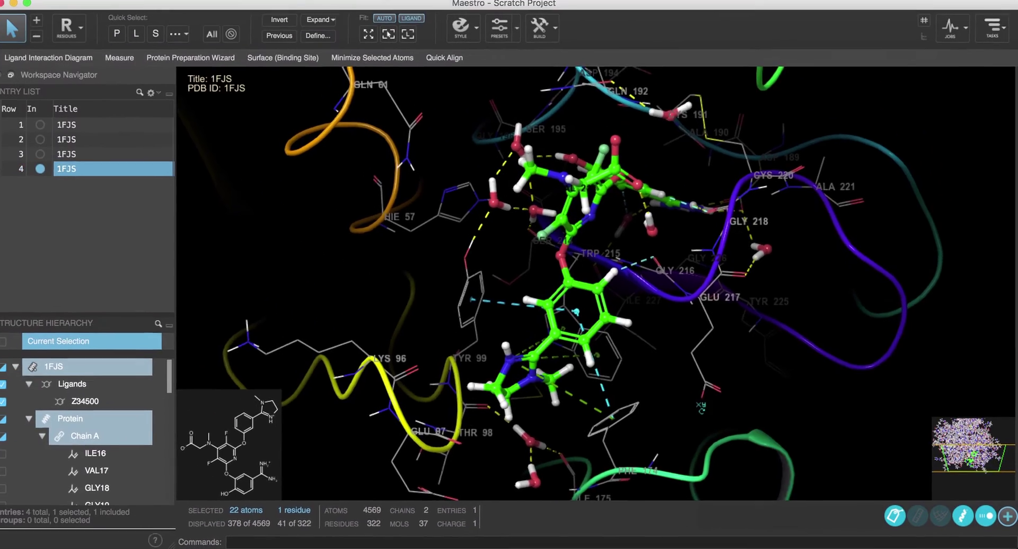
Measure a 1.88 Å distance between two atoms picked with the Measure tool.
middle_drag(637, 392, 663, 409)
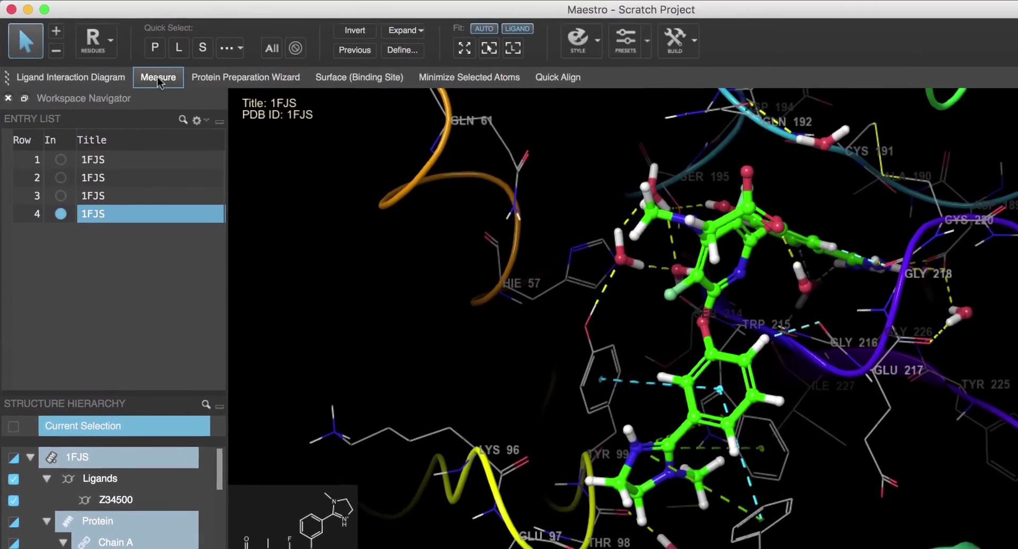
click(127, 63)
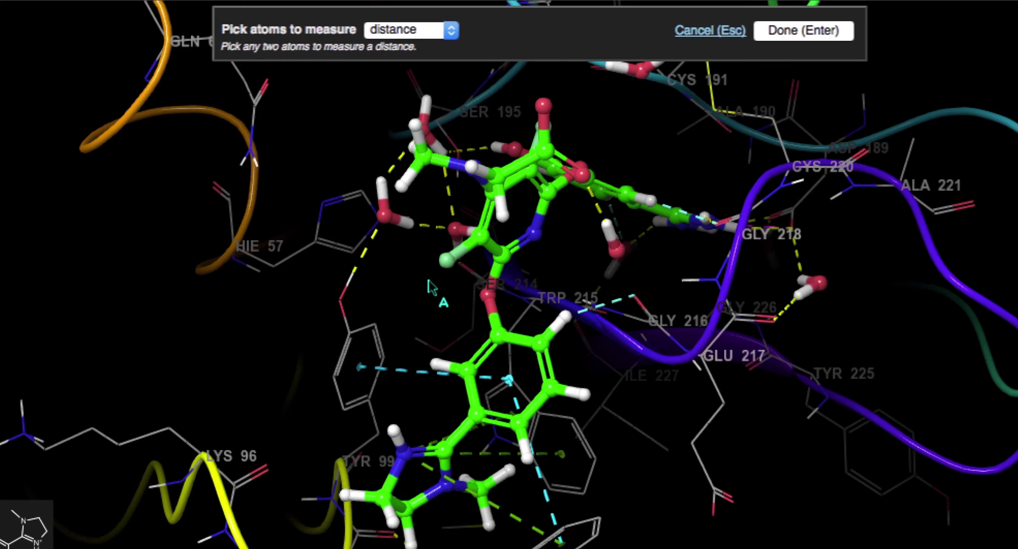
click(583, 179)
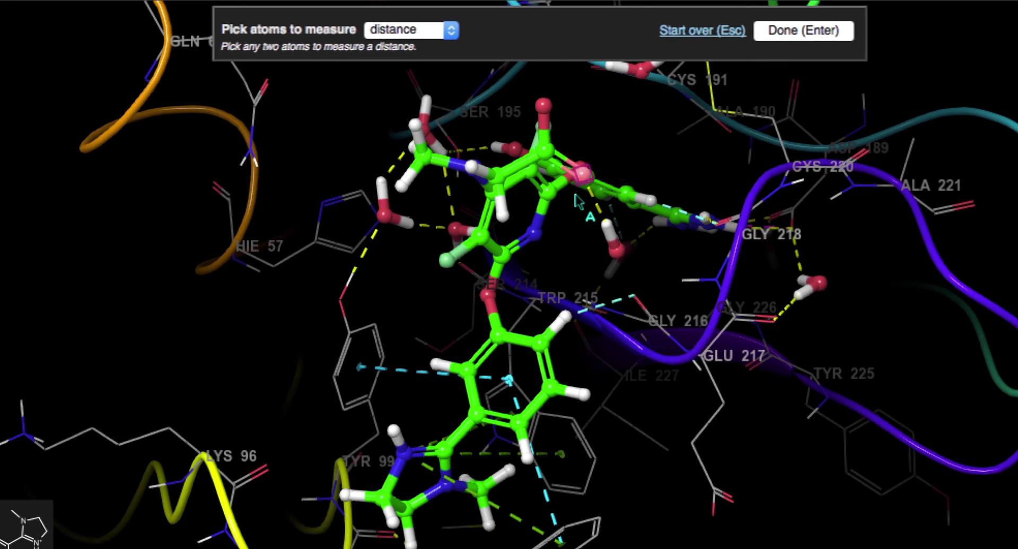
click(607, 227)
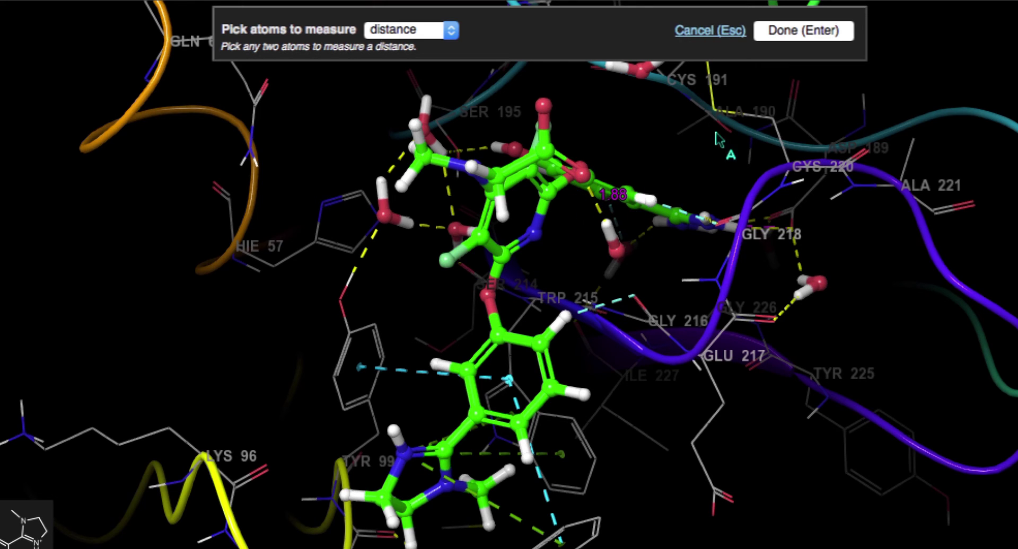
click(787, 33)
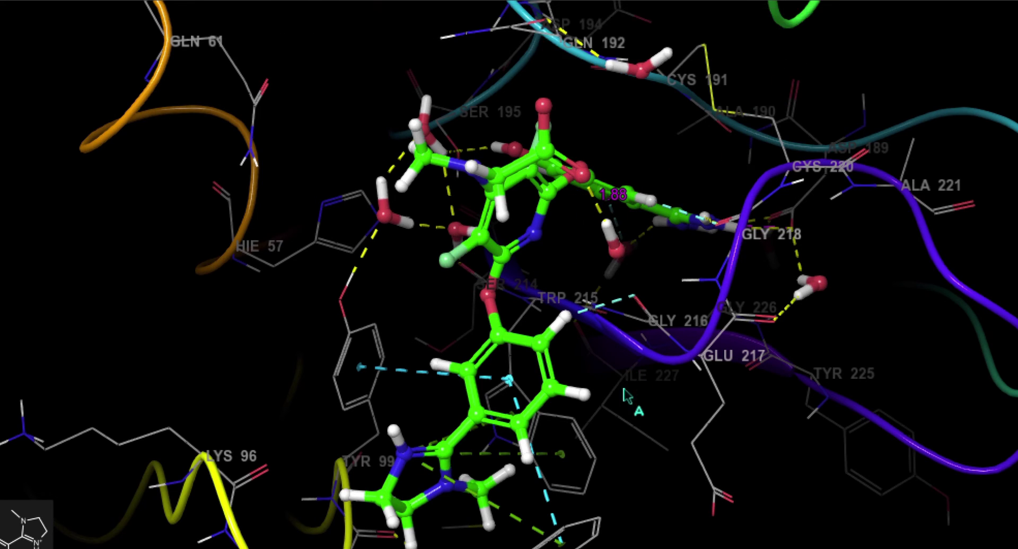
Measure the 4.11 Å distance for the selected atom pair, then hide the measurement labels.
right_click(436, 269)
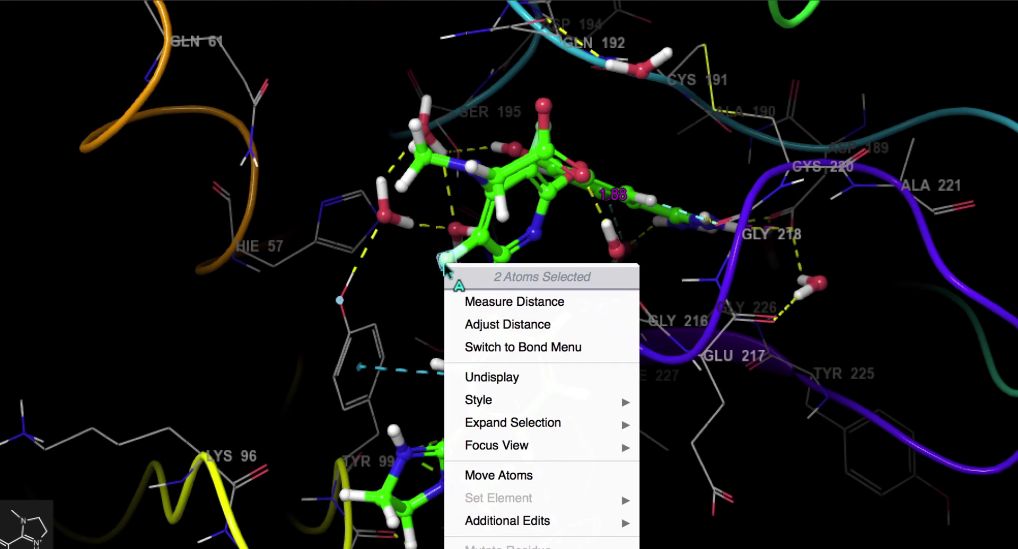
click(508, 303)
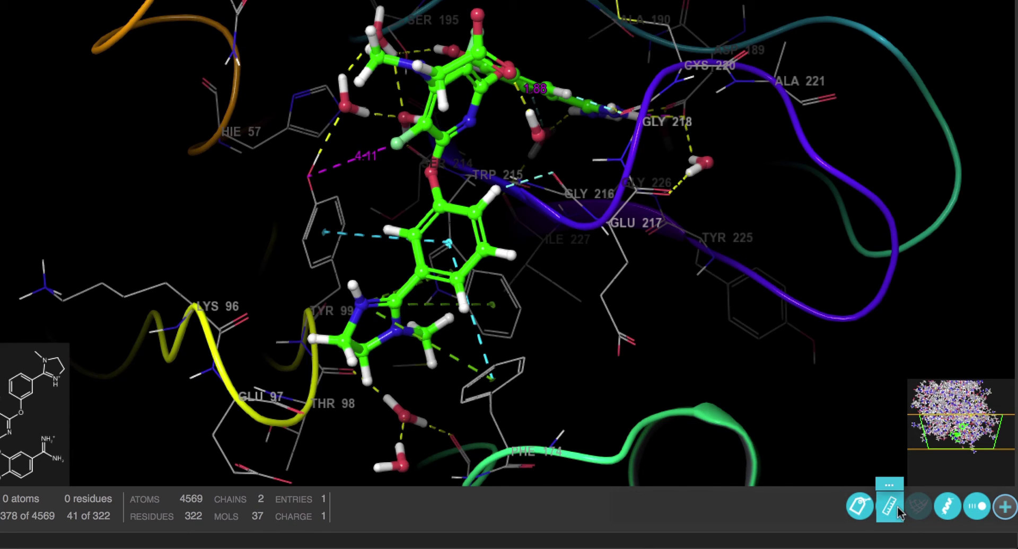
click(893, 485)
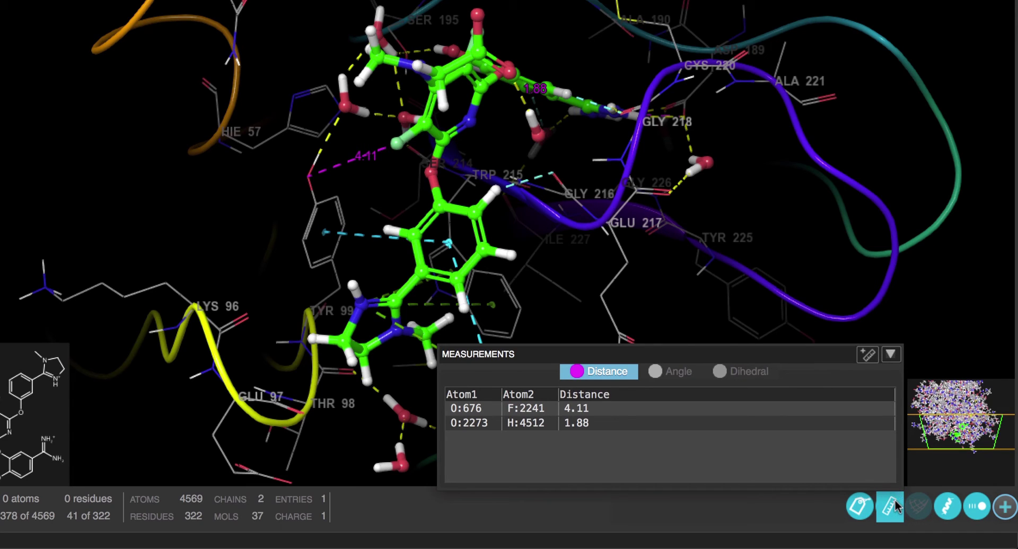
click(896, 507)
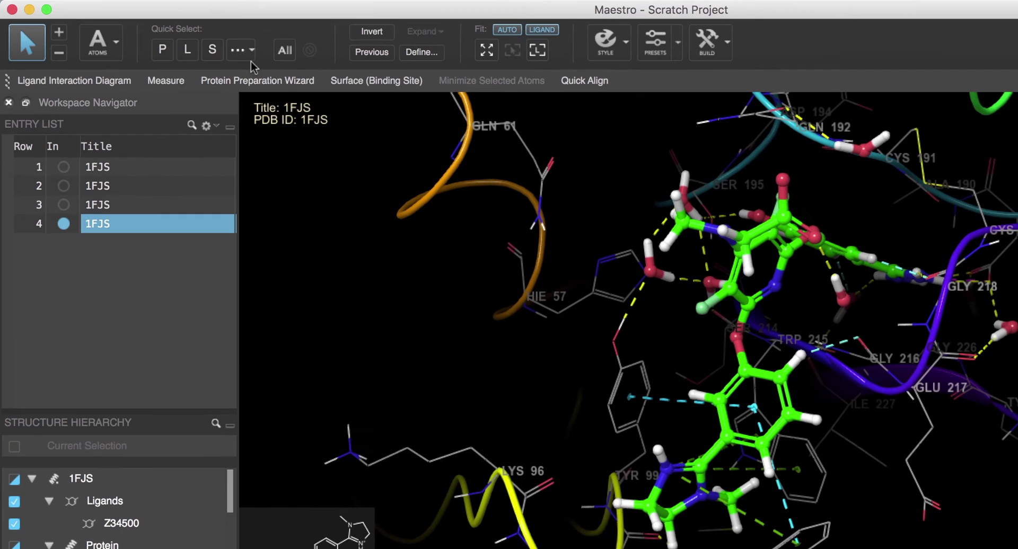
Select the binding-site atoms and add a molecular surface over them.
click(187, 42)
click(261, 101)
click(607, 41)
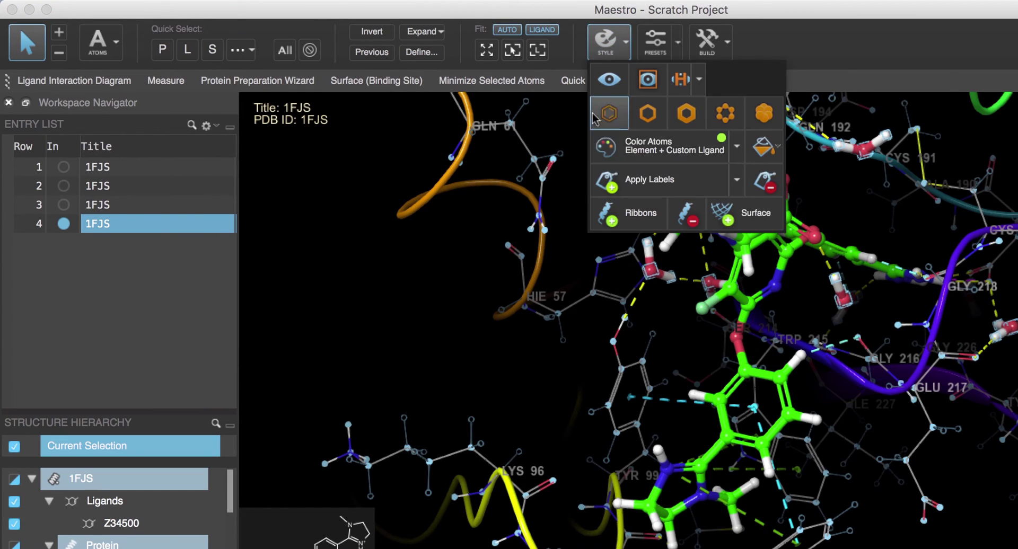
click(745, 215)
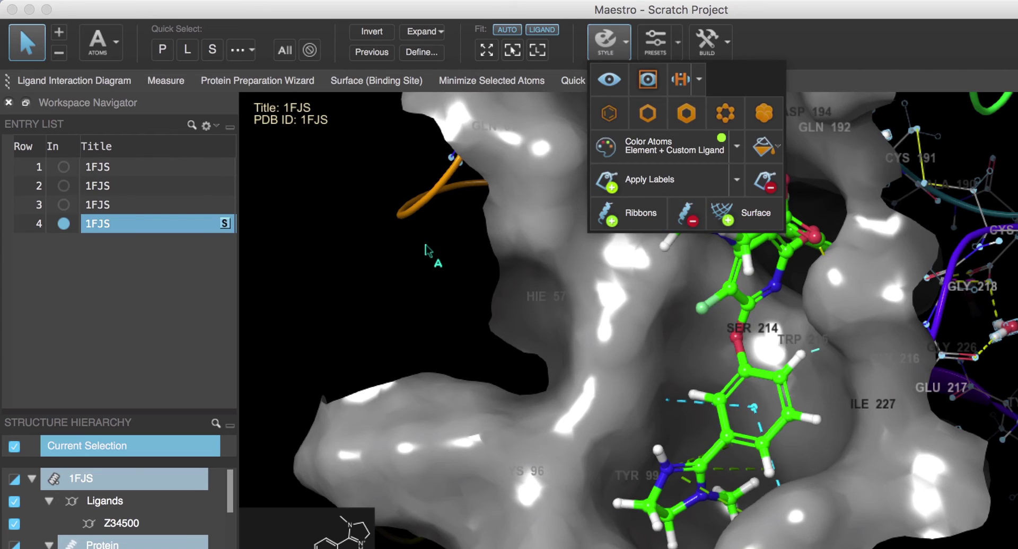
click(429, 250)
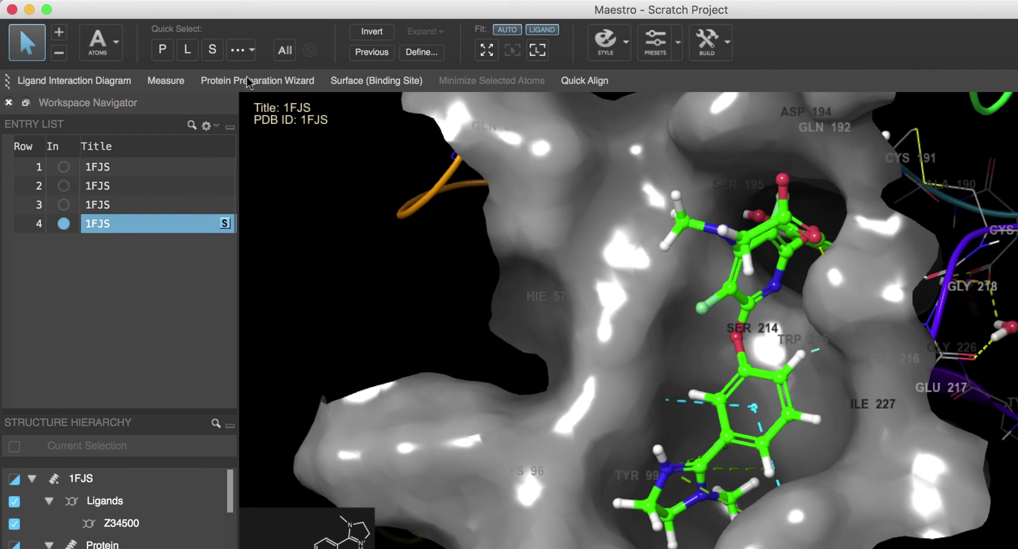
click(236, 1)
mouse_move(265, 103)
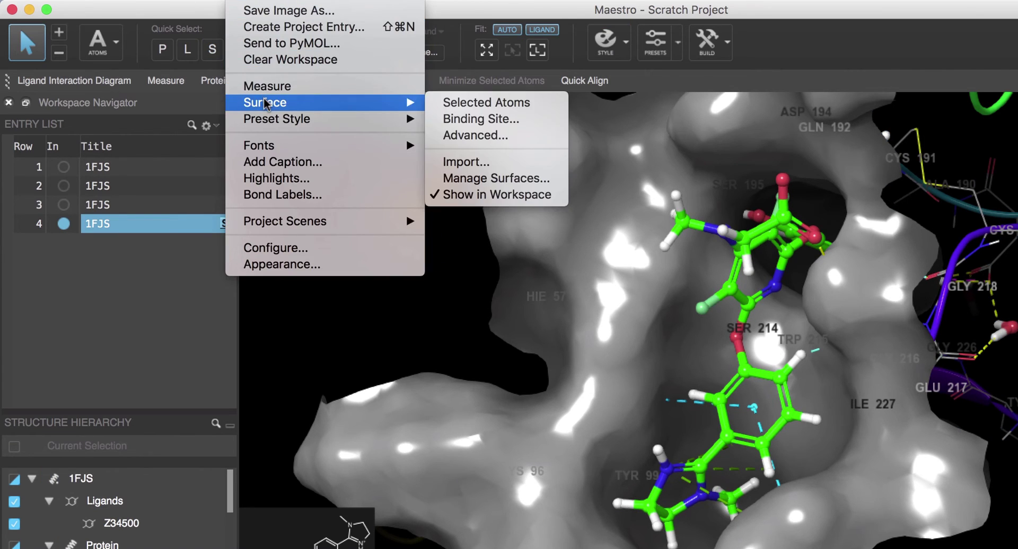
click(454, 245)
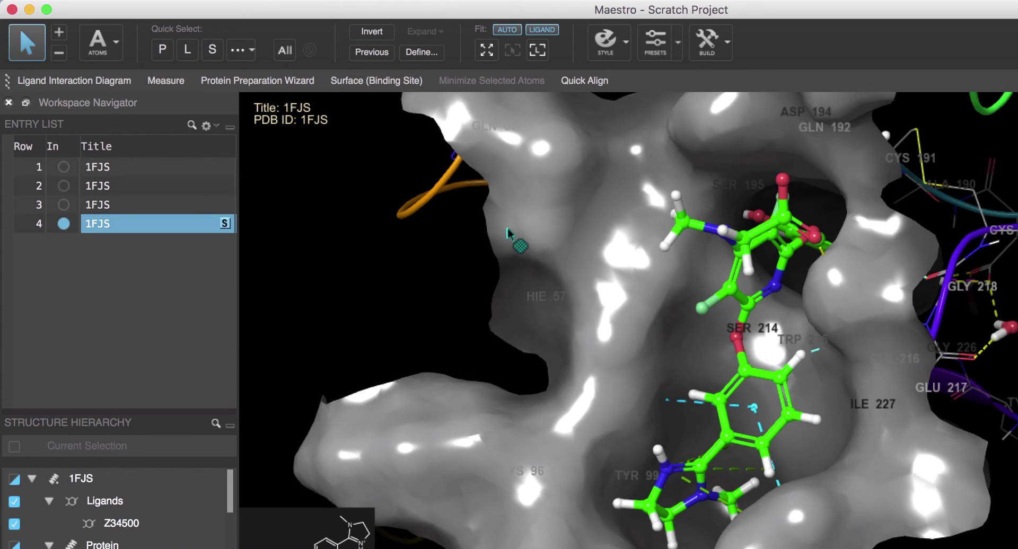
Set the surface to 30% transparency with the Electrostatic potential colour scheme.
right_click(507, 234)
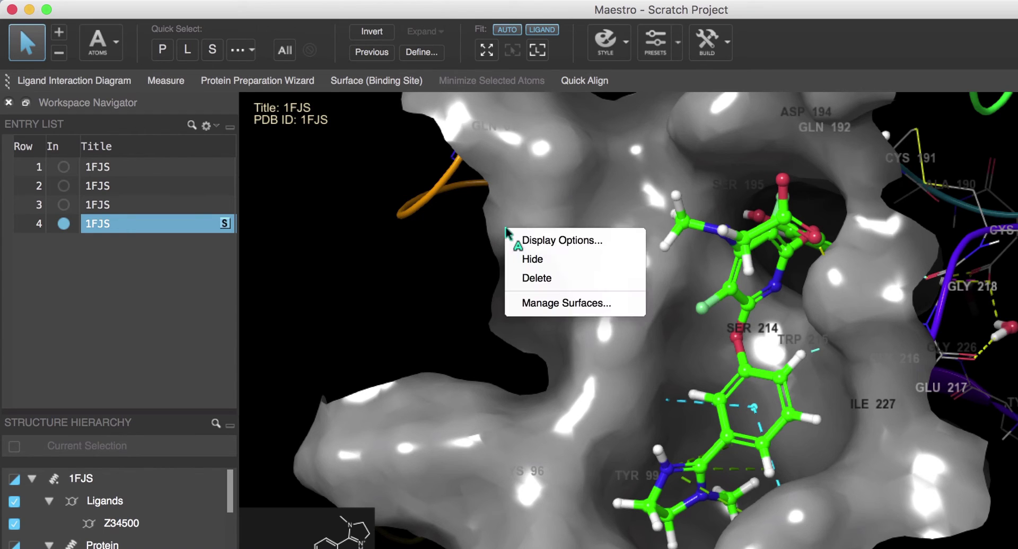
click(530, 239)
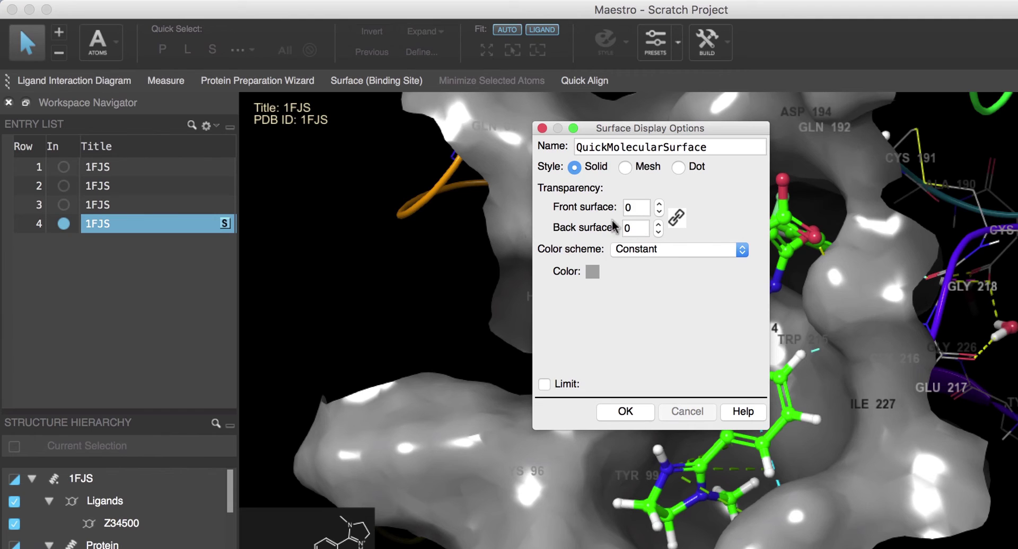
text(30)
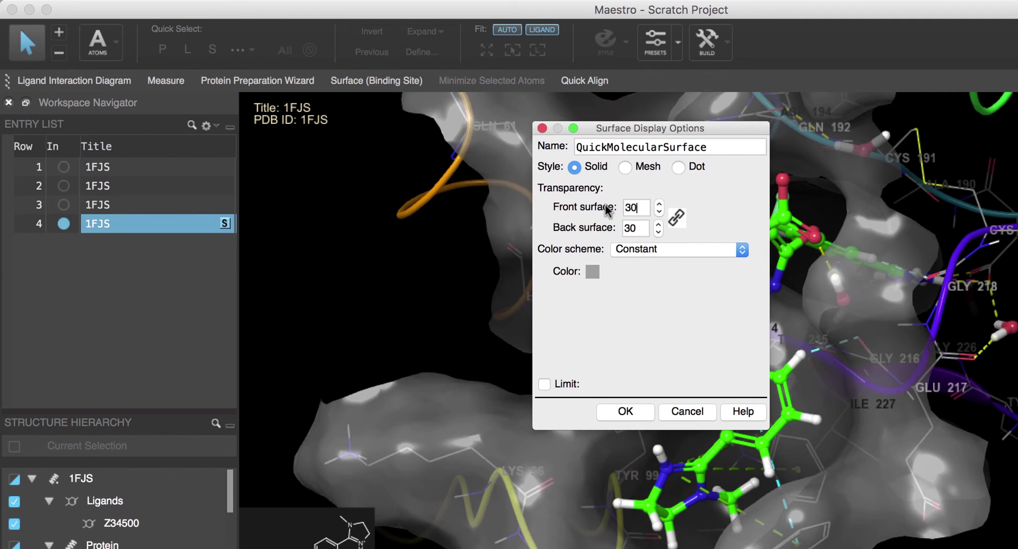
click(636, 249)
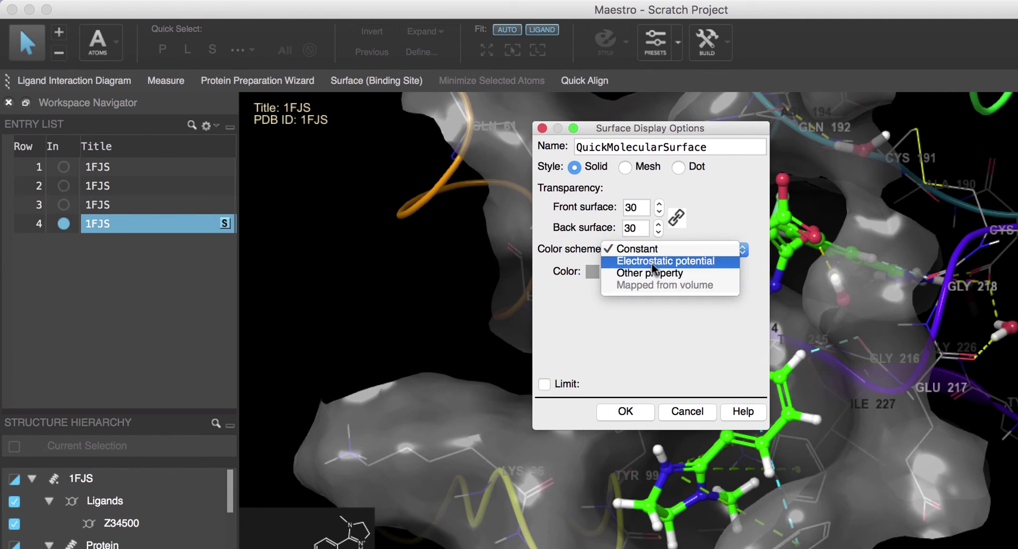
click(653, 262)
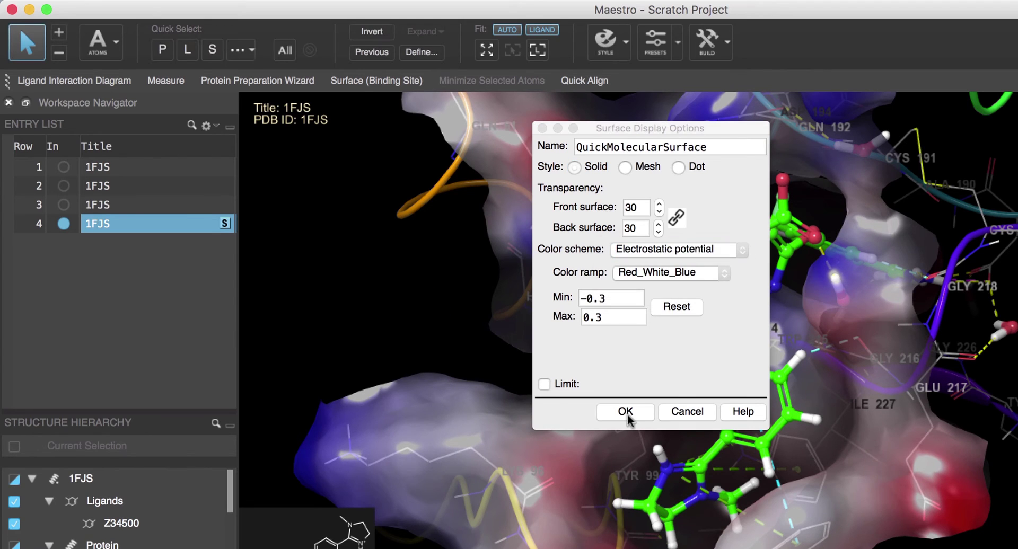
click(627, 414)
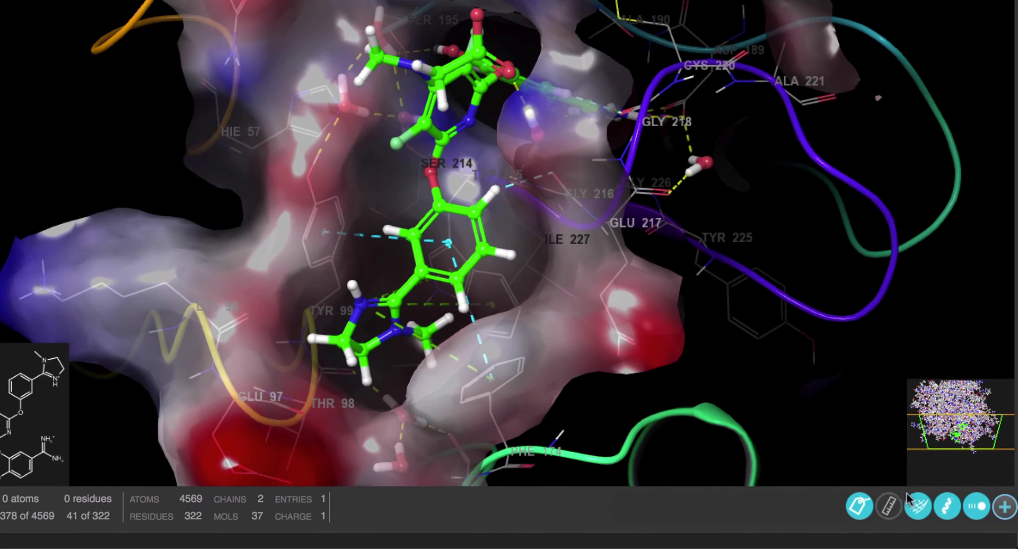
click(925, 503)
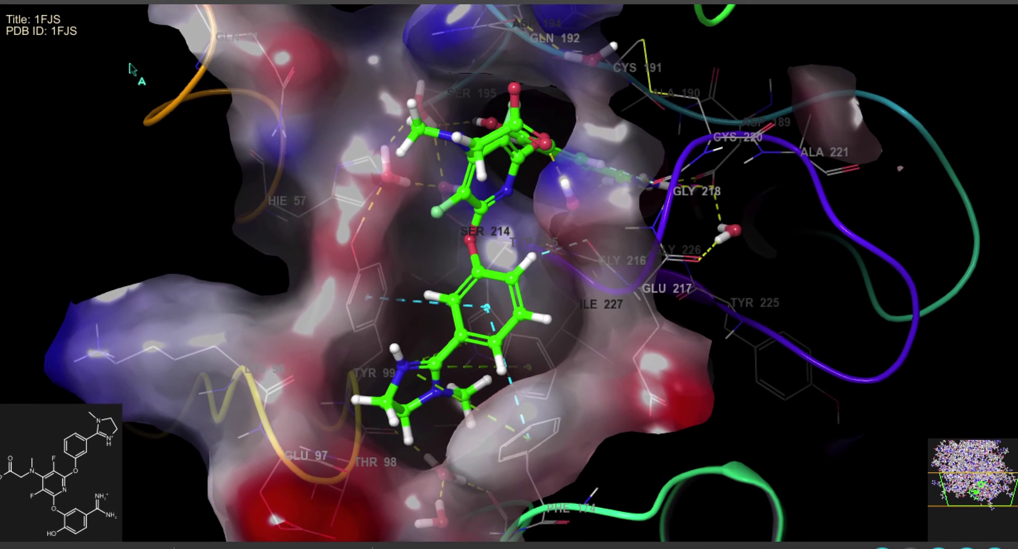
click(43, 34)
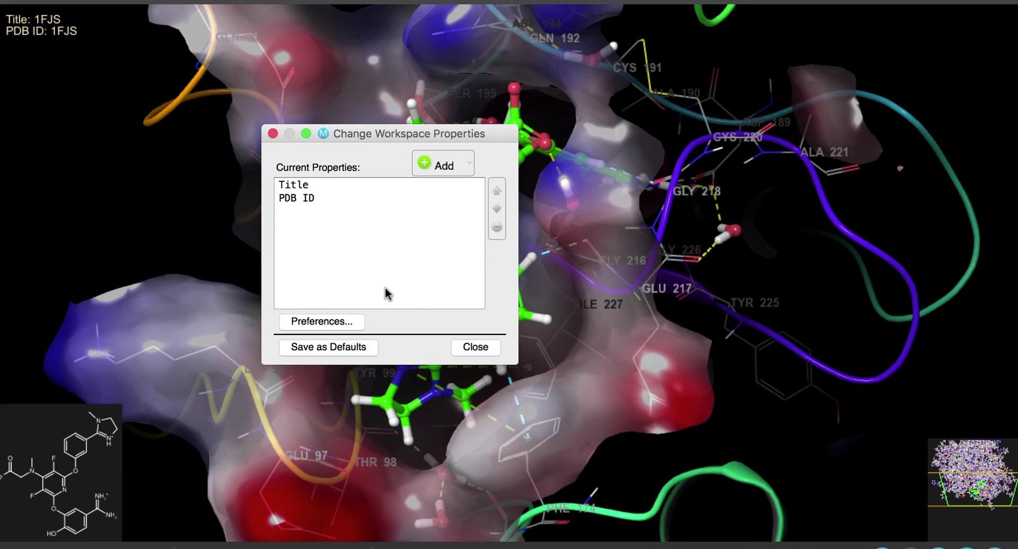
click(478, 345)
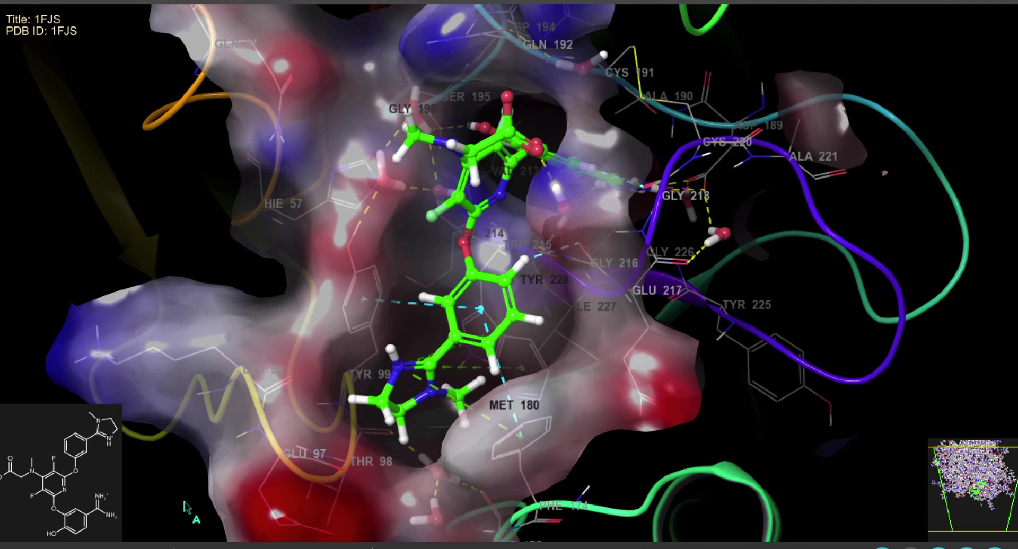
right_click(74, 483)
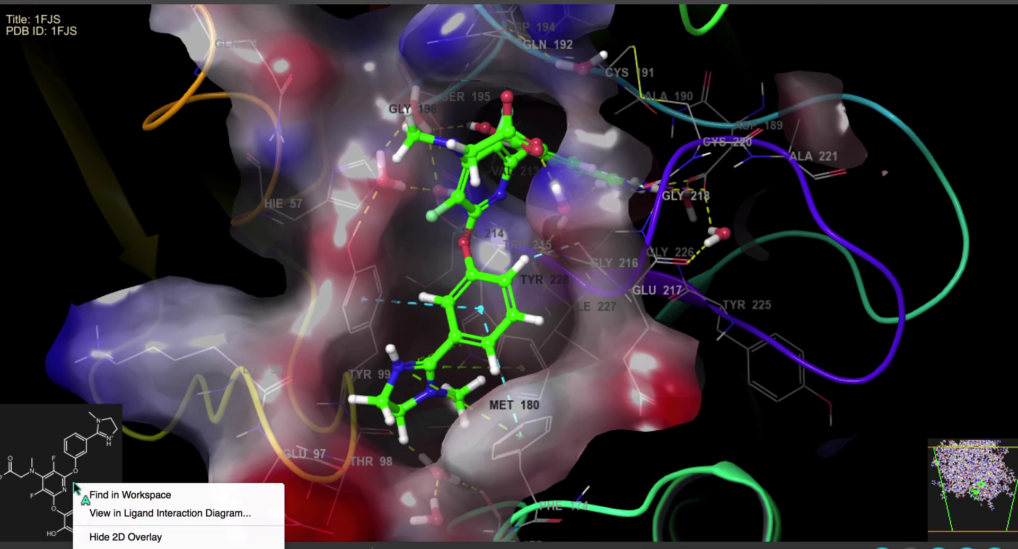
click(169, 514)
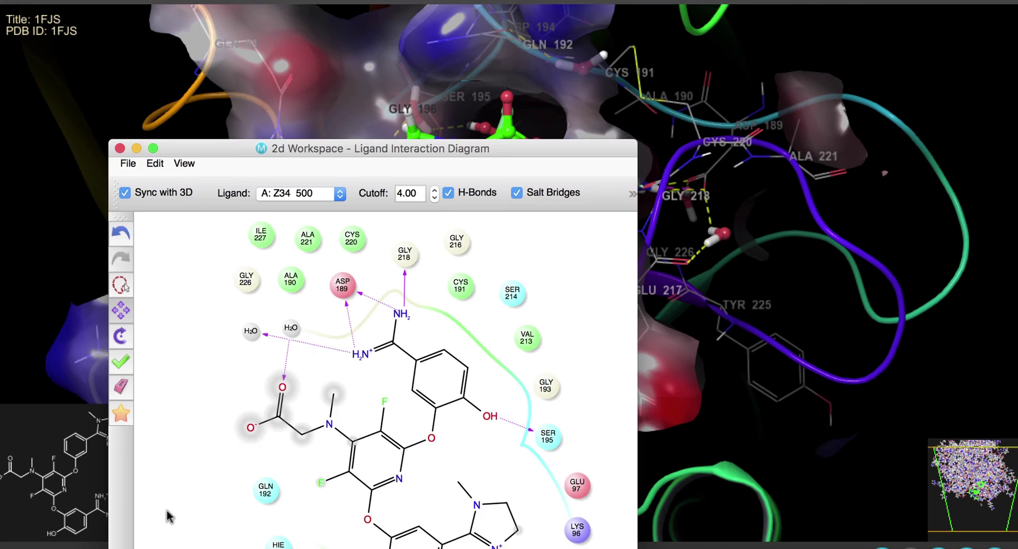
drag(262, 153, 279, 26)
click(141, 24)
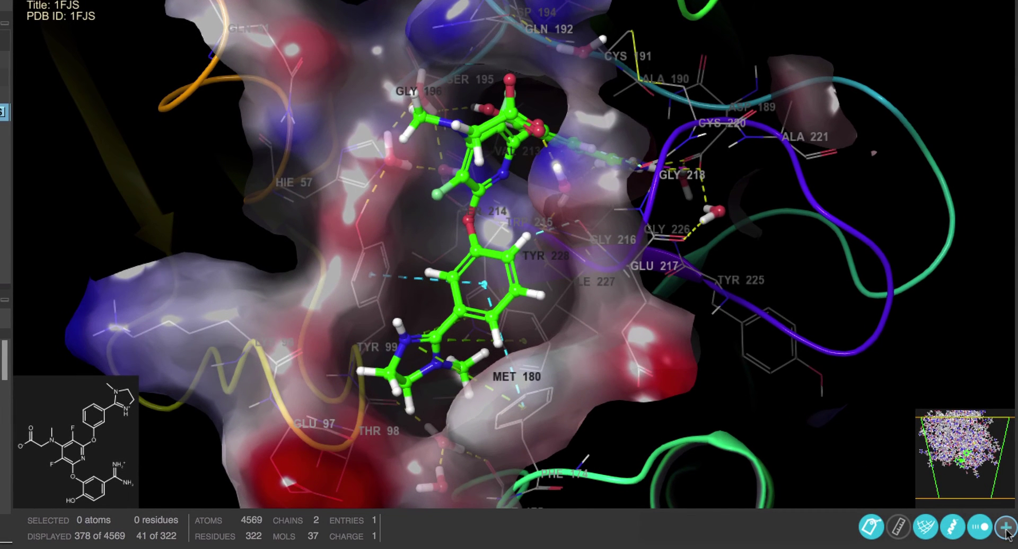
click(1007, 528)
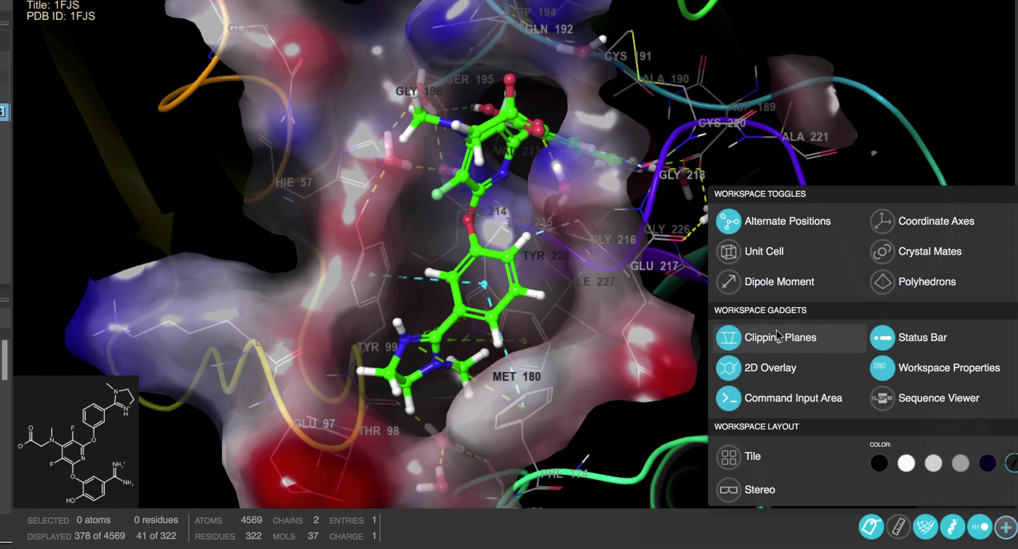
click(881, 368)
click(812, 370)
click(883, 370)
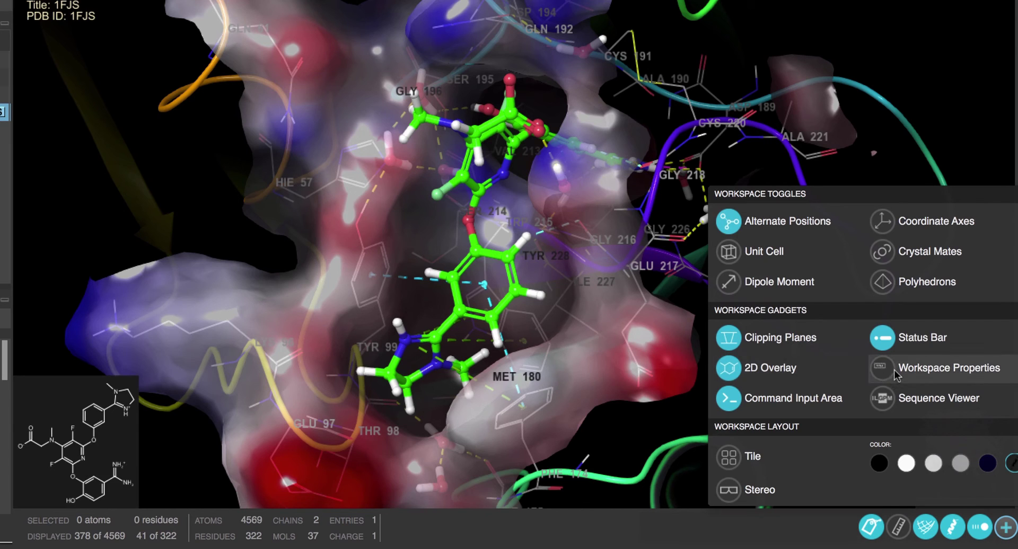
click(887, 401)
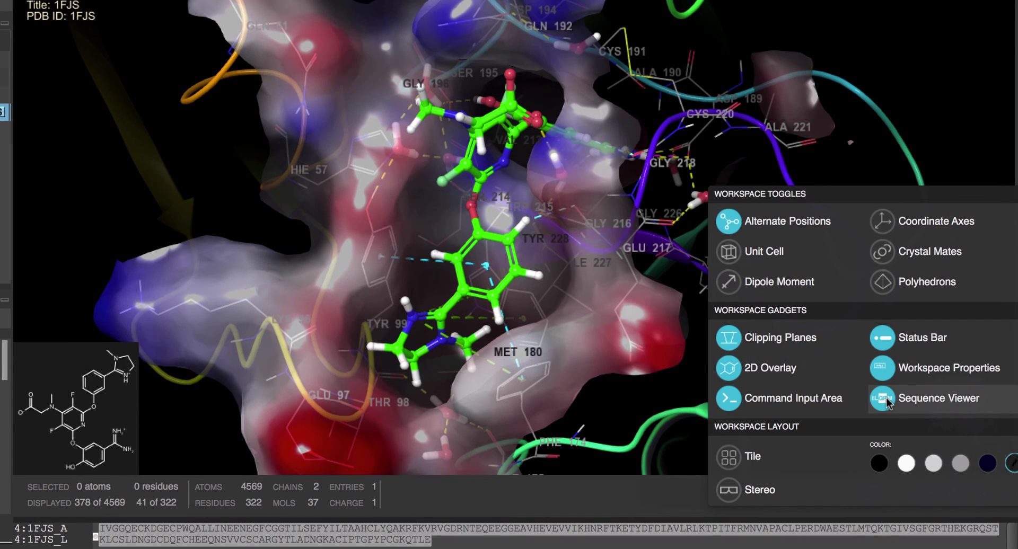
click(884, 399)
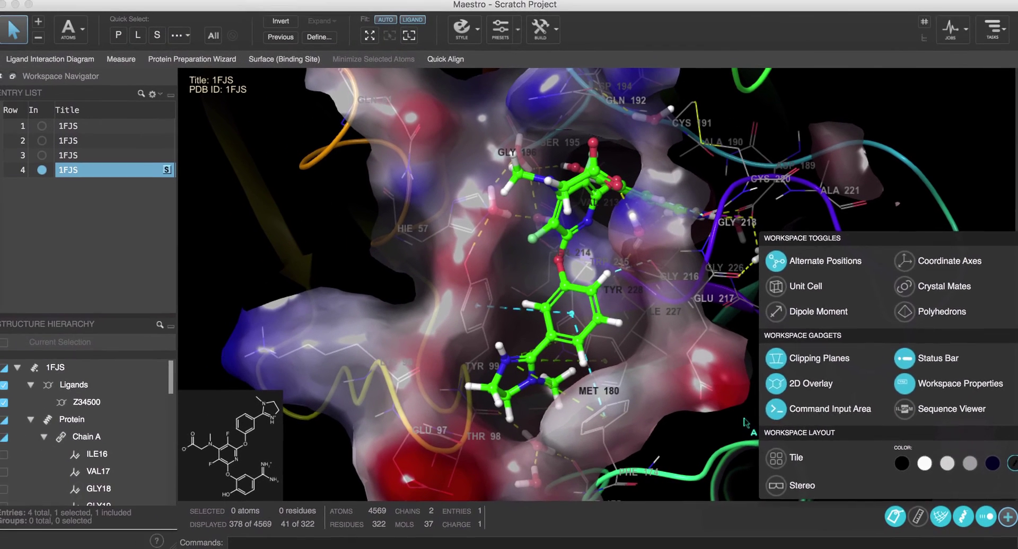
click(753, 422)
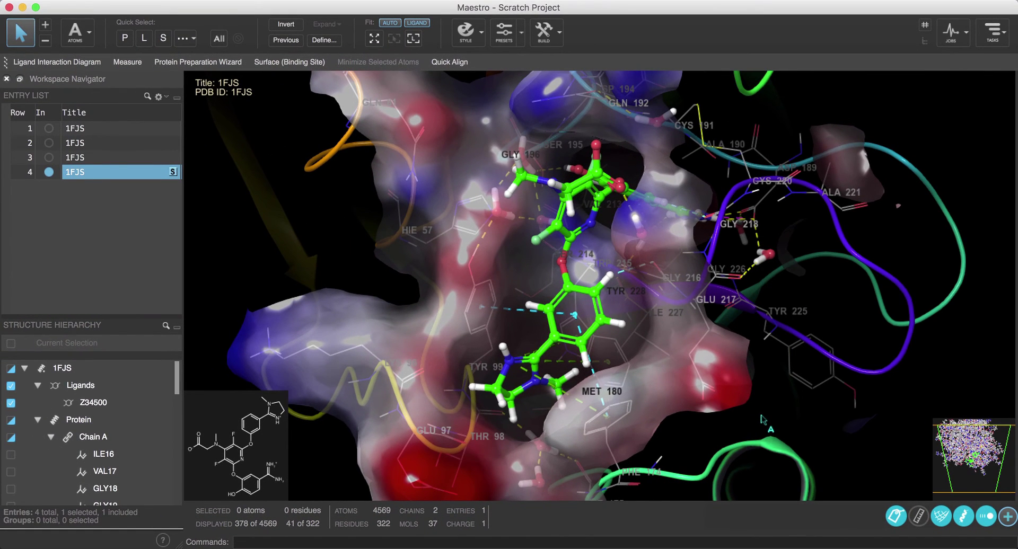
Select Chain L and rename it to B via Change Other Properties.
click(51, 437)
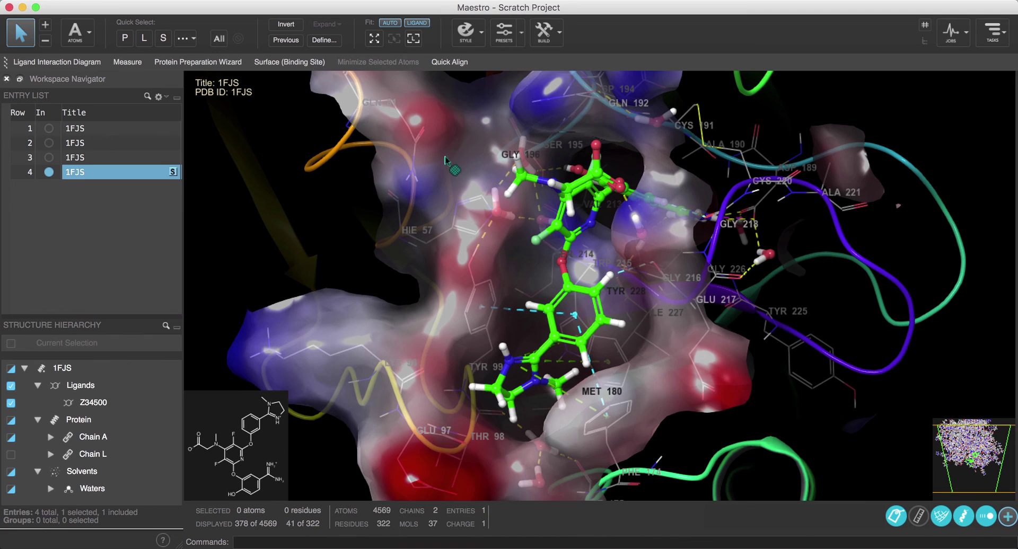
click(159, 455)
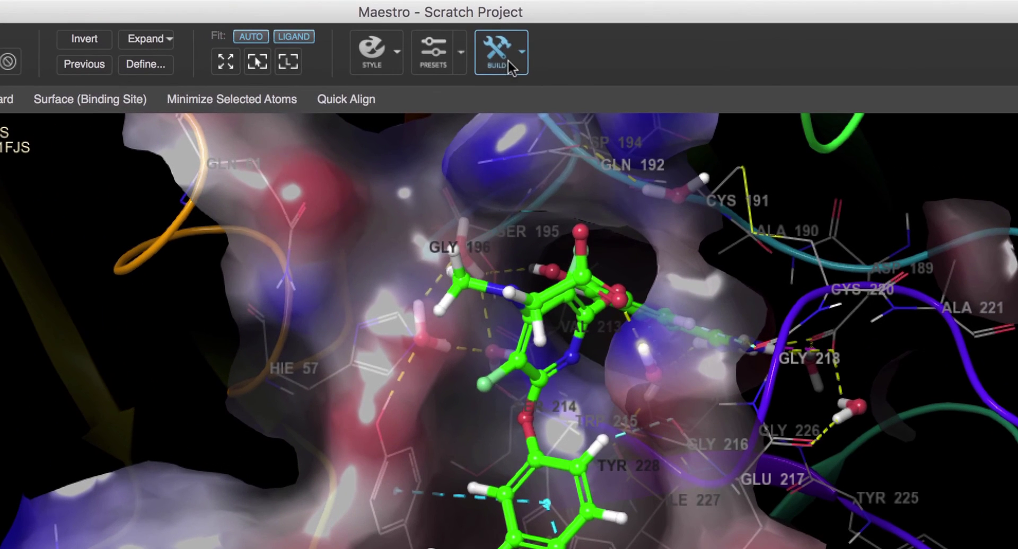
click(508, 62)
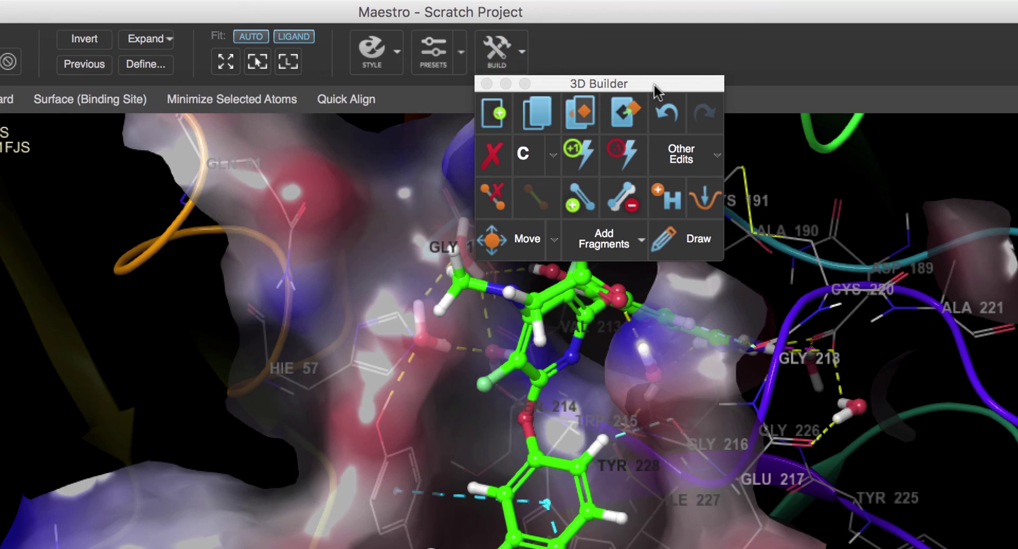
click(709, 157)
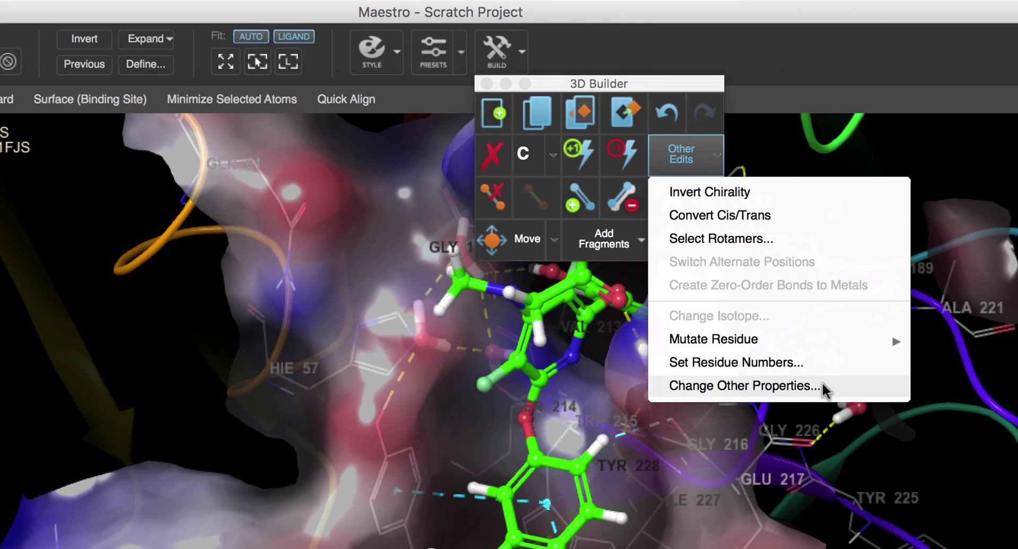
click(743, 387)
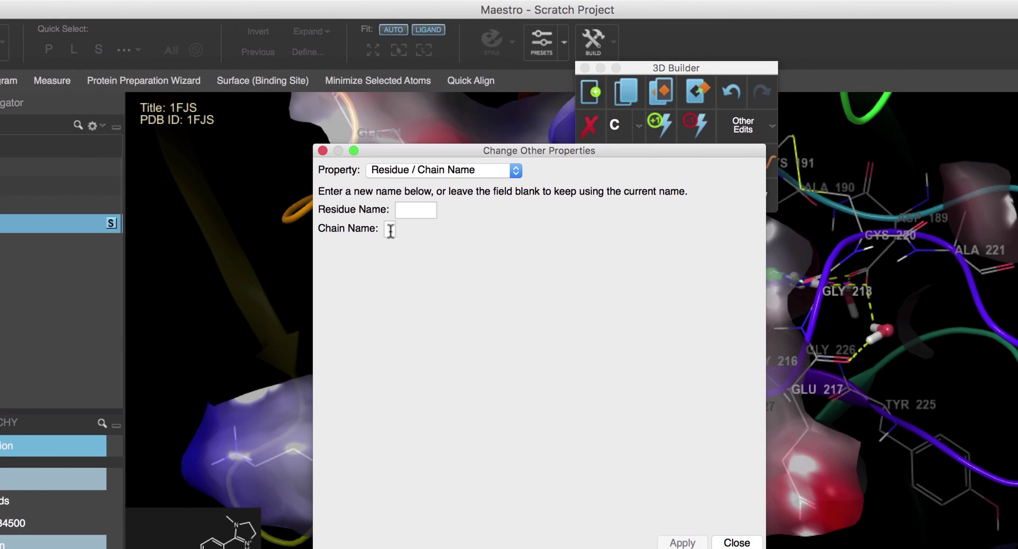
text(B)
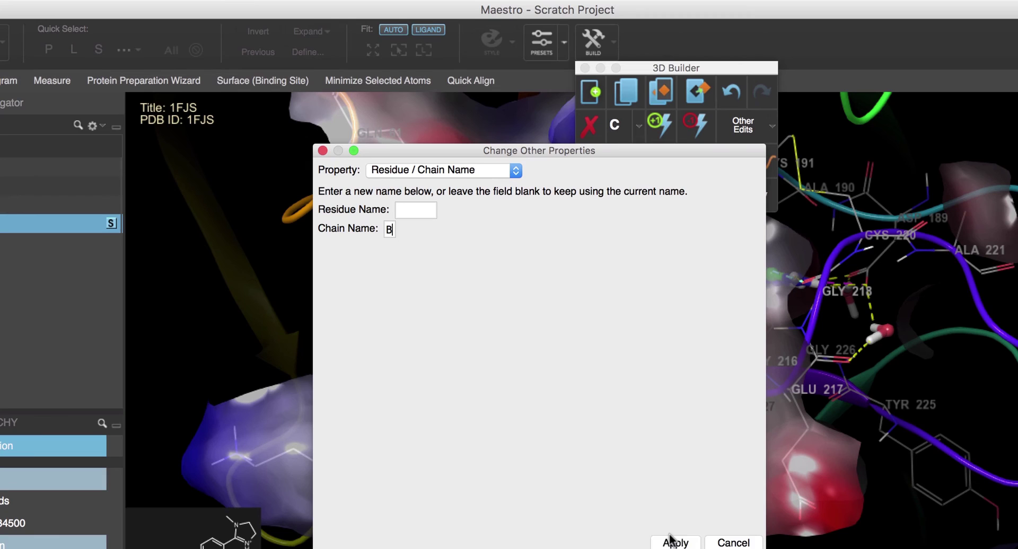
click(672, 541)
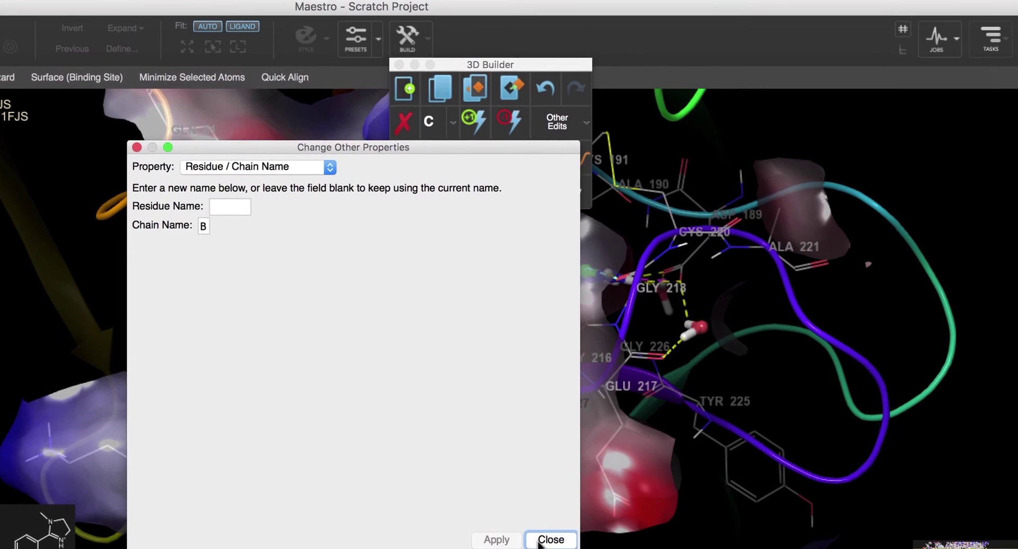
Copy the ligand into a new entry '1FJS Ligand', then duplicate it as '1FJS Ligand_copy'.
click(850, 378)
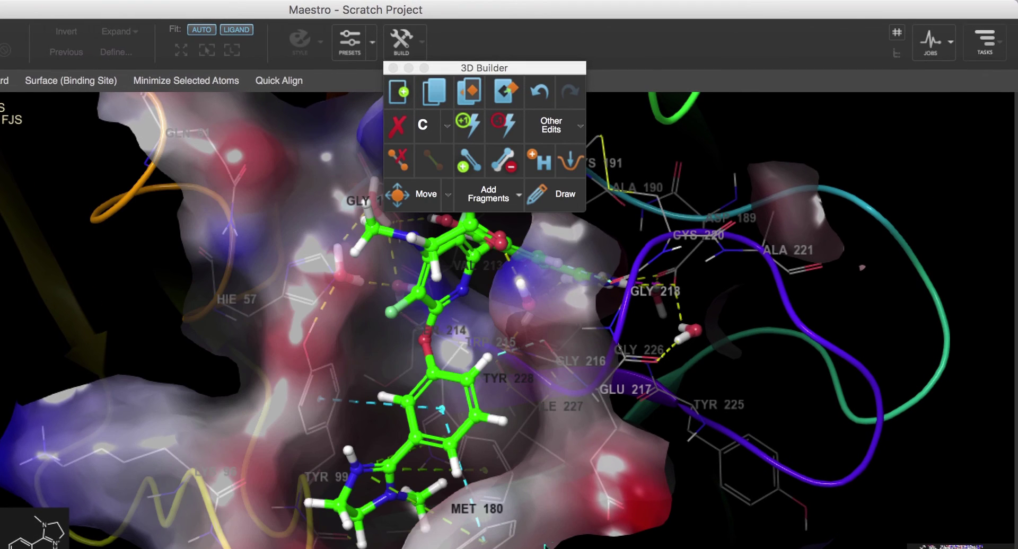
mouse_move(534, 66)
mouse_down()
mouse_move(646, 96)
mouse_move(895, 106)
mouse_up()
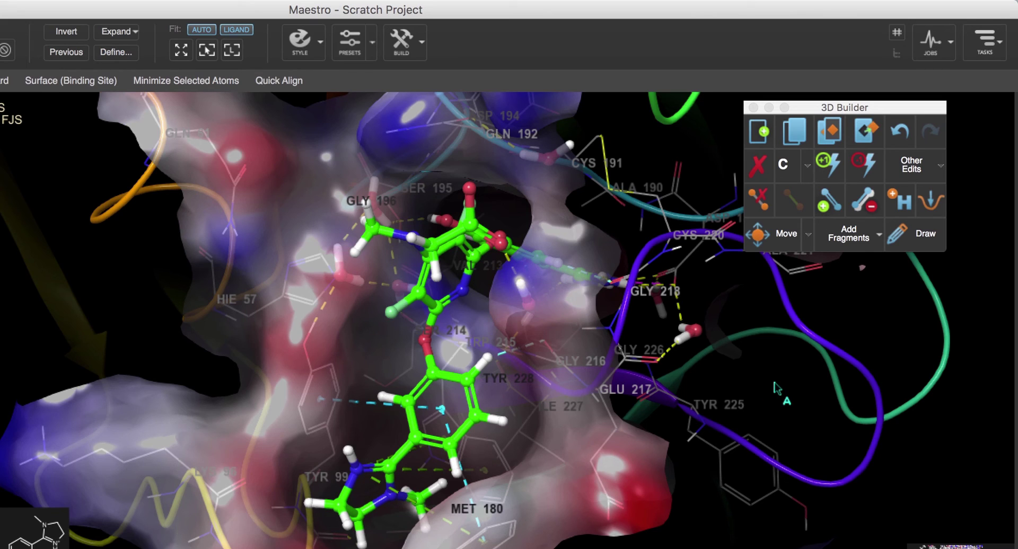
click(469, 381)
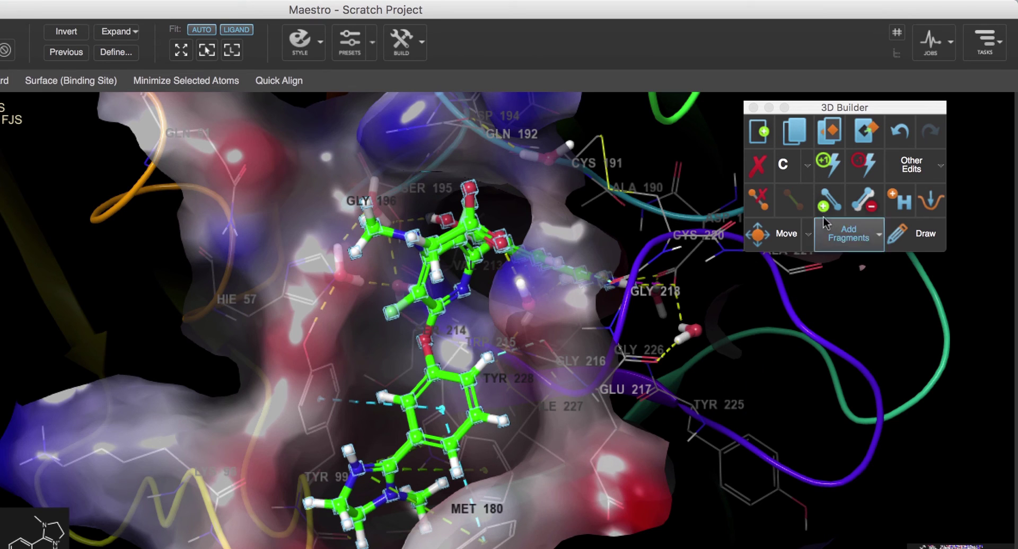
click(831, 133)
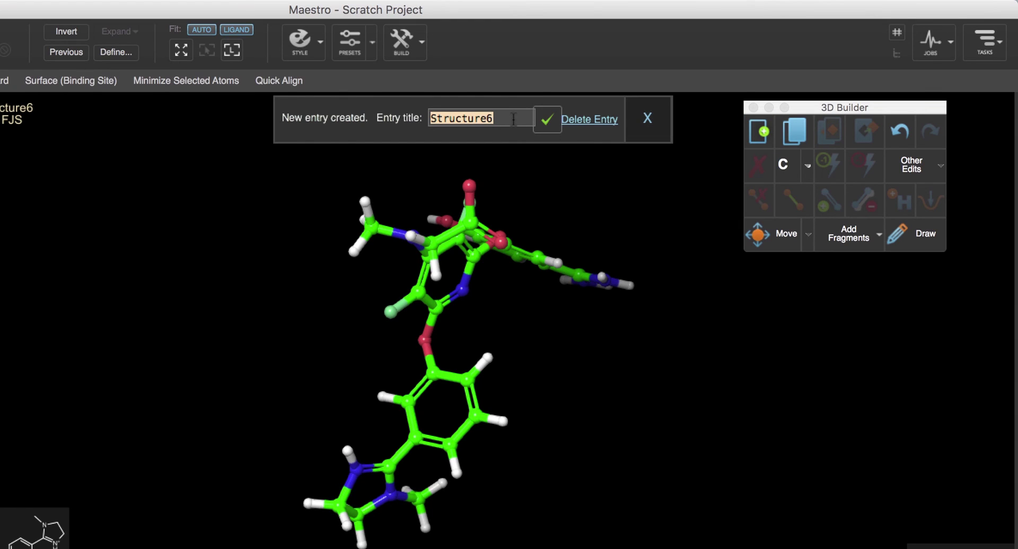
text(1FJS Lig)
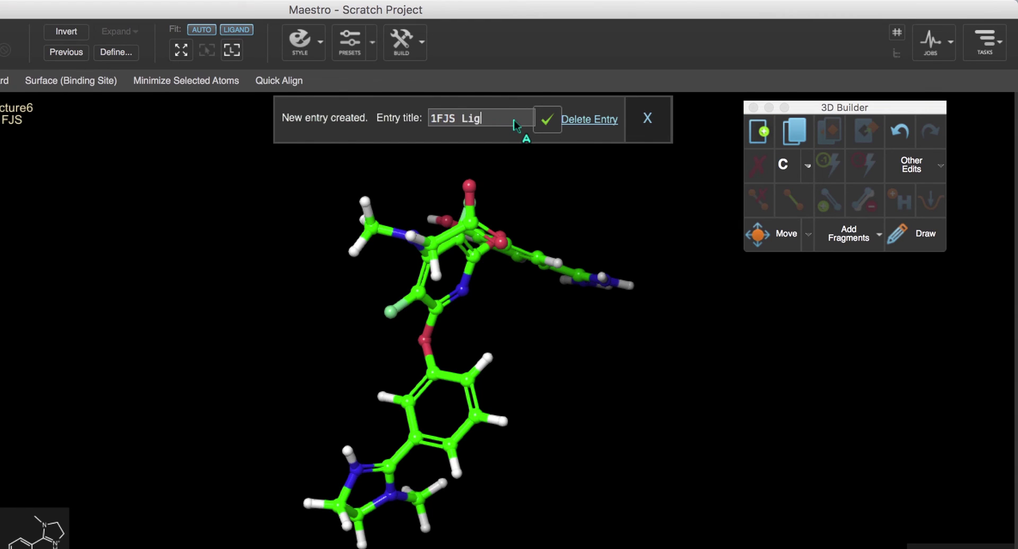
text(and)
click(544, 122)
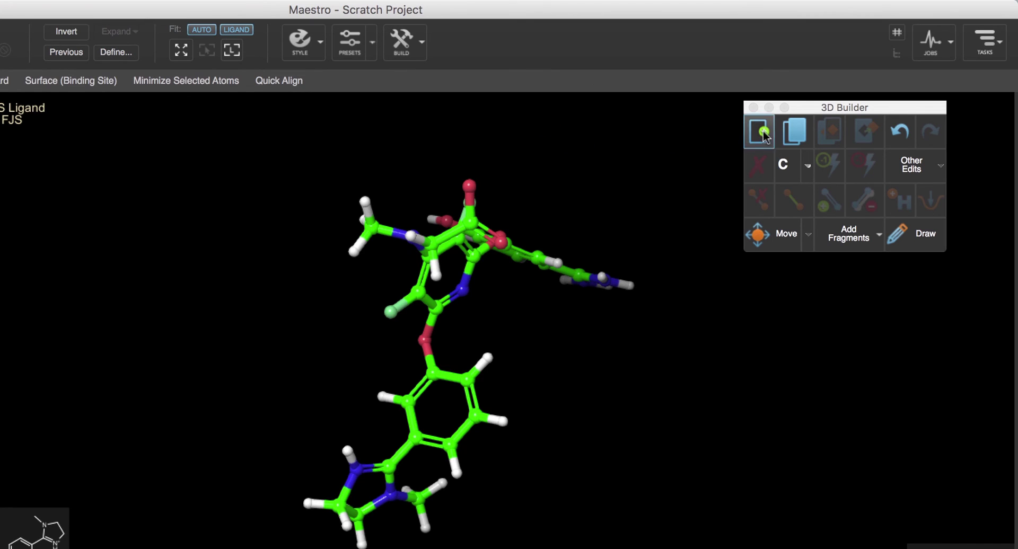
click(794, 132)
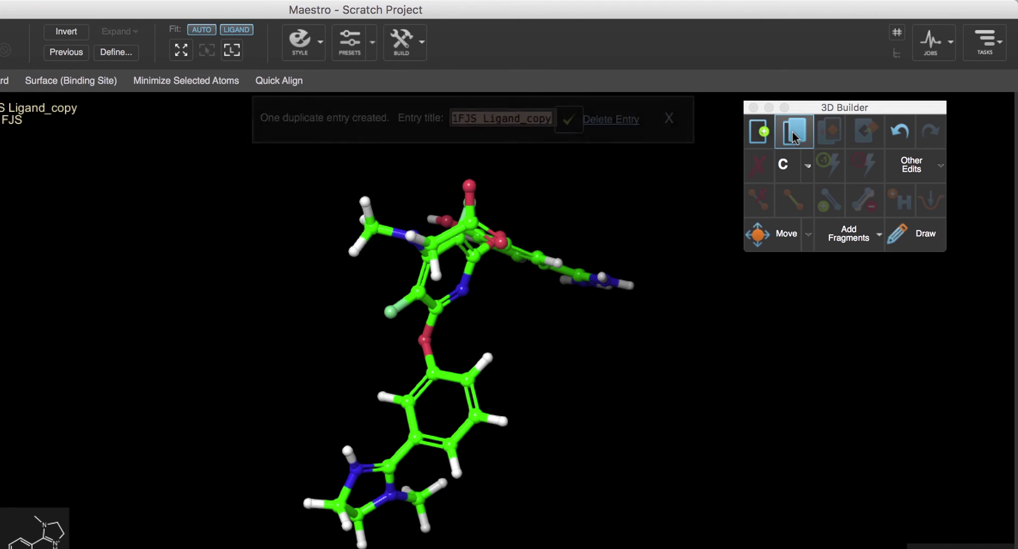
click(569, 121)
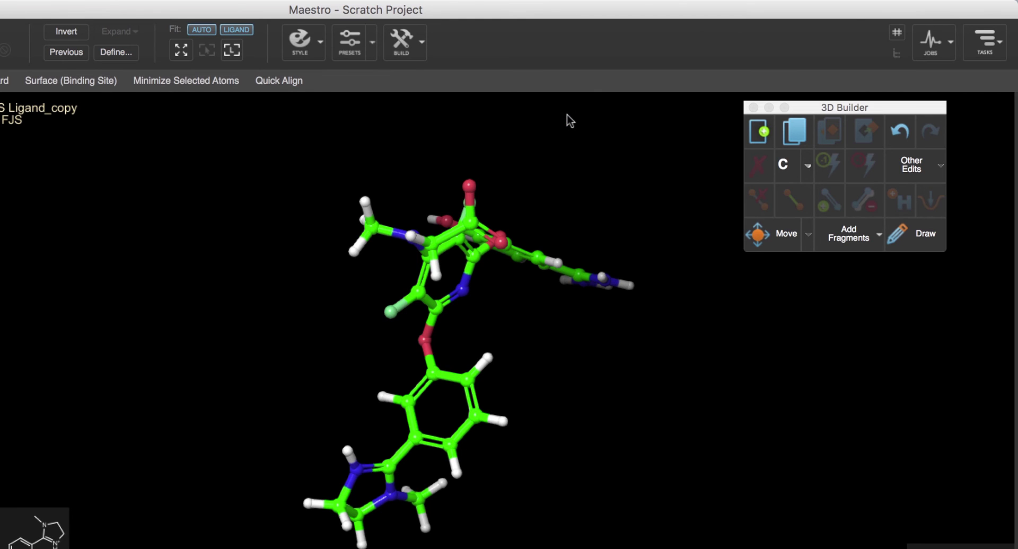
Delete the methyl group from the copied ligand's imidazoline nitrogen.
middle_drag(570, 121, 563, 197)
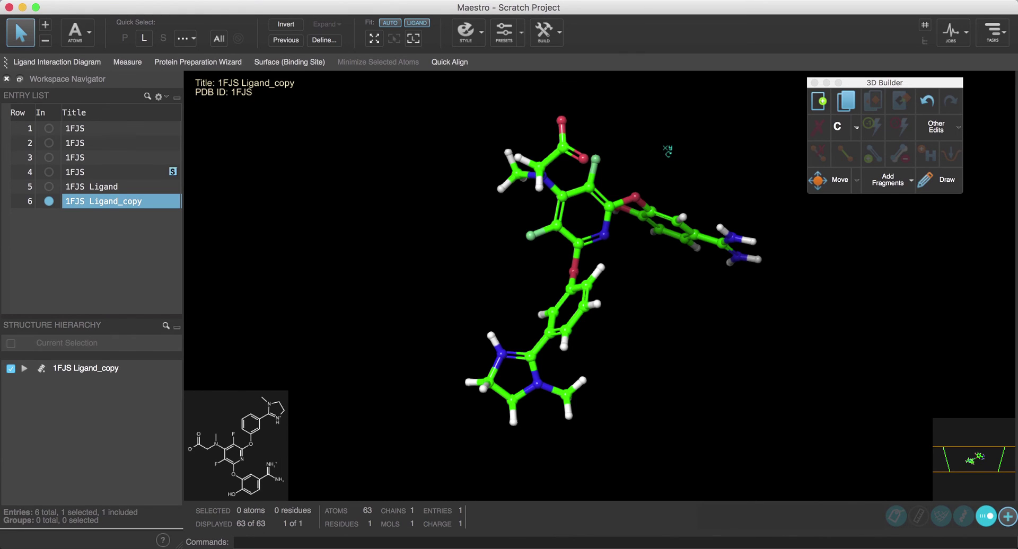
click(566, 395)
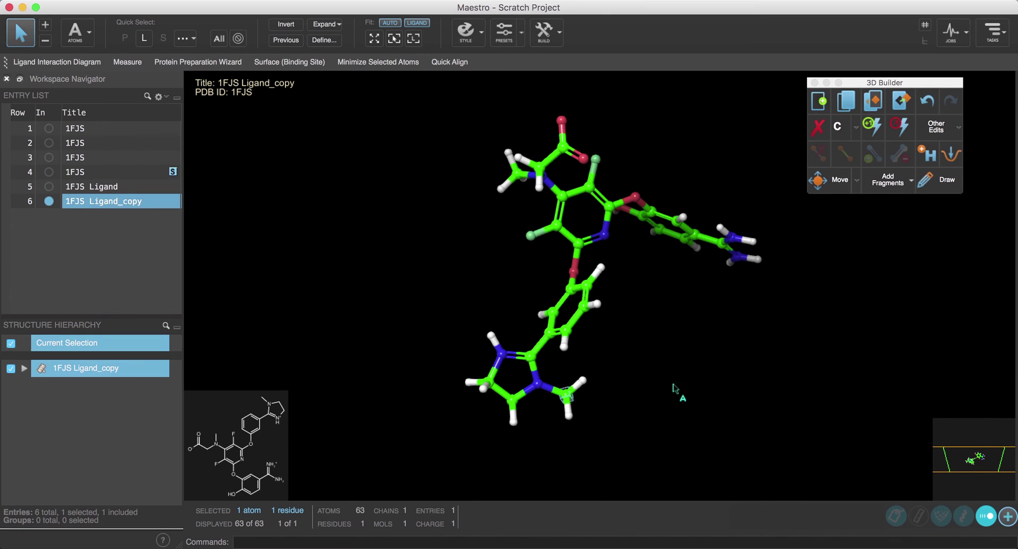
click(818, 127)
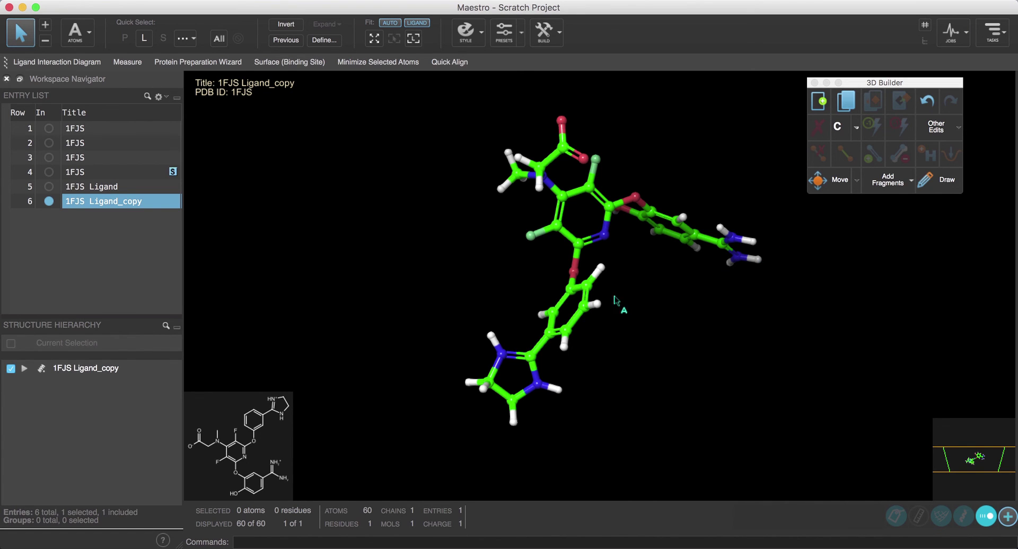
Change a phenyl-ring hydrogen on the ligand to fluorine.
click(599, 303)
click(856, 127)
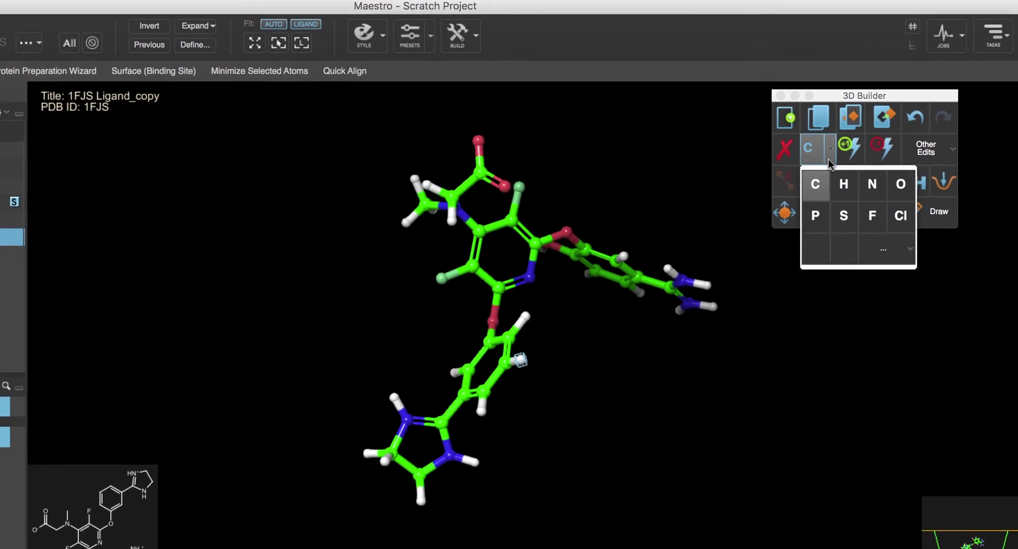
click(892, 177)
middle_drag(618, 375, 696, 412)
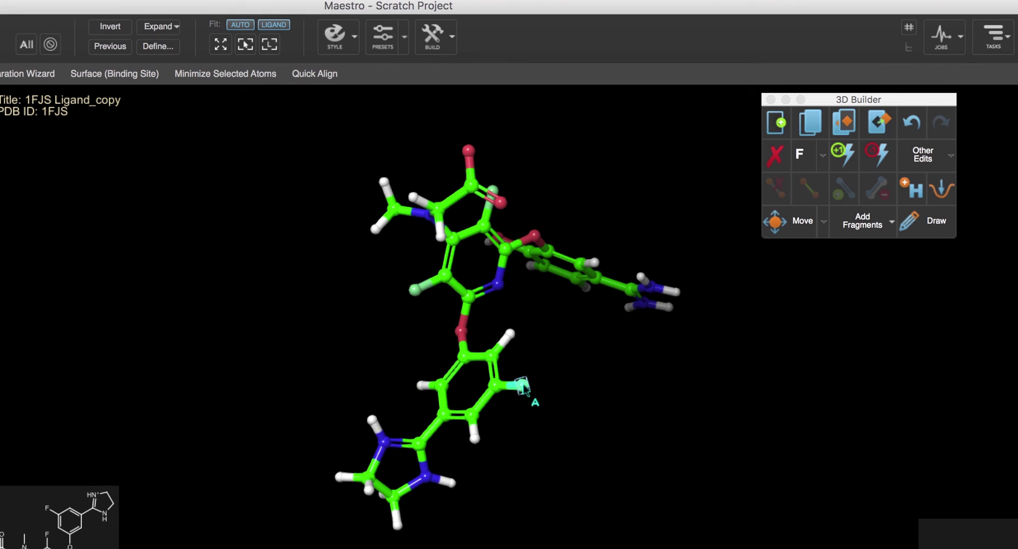
Replace the fluorine with a cyclopentadiene ring fragment and inspect the result.
click(878, 225)
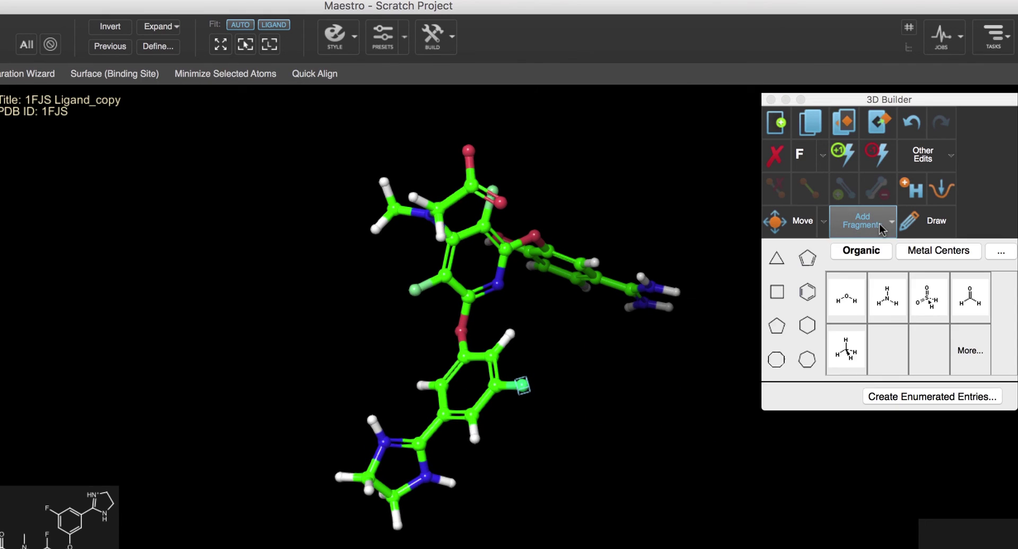
click(808, 258)
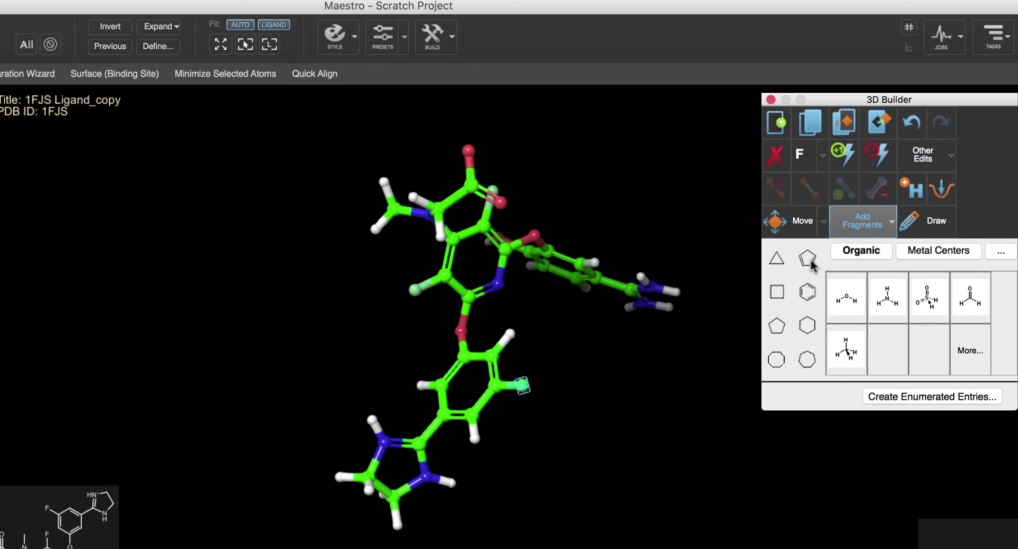
middle_drag(601, 392, 641, 415)
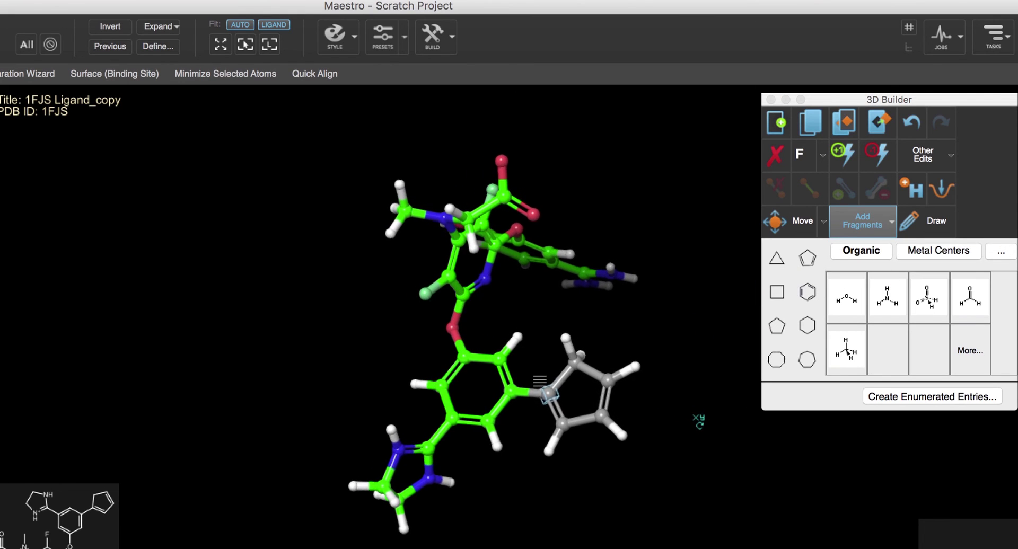
right_click(538, 386)
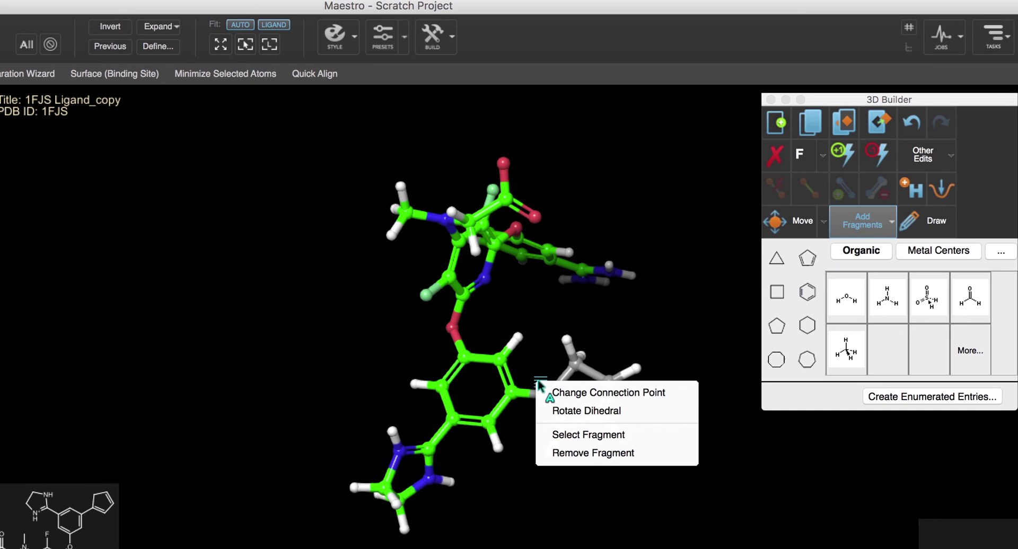
click(539, 391)
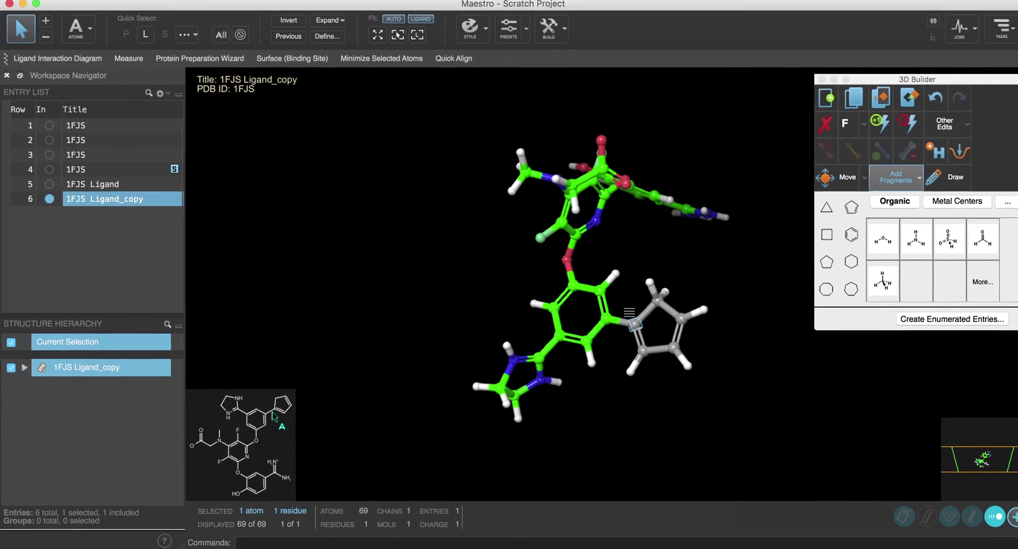
right_click(273, 413)
Review the edited ligand in the 2D Sketcher, then close the sketcher and the 3D Builder.
click(392, 428)
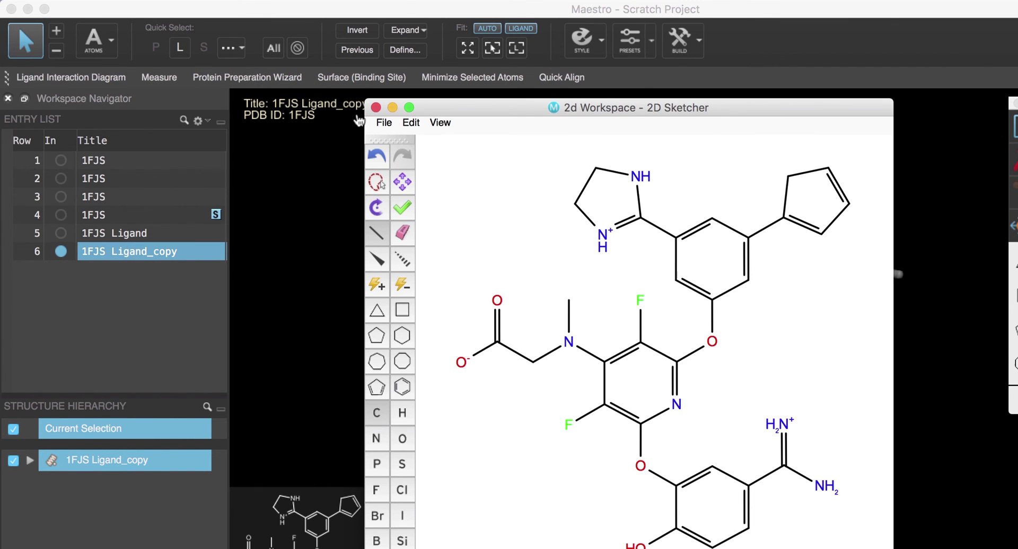
click(375, 107)
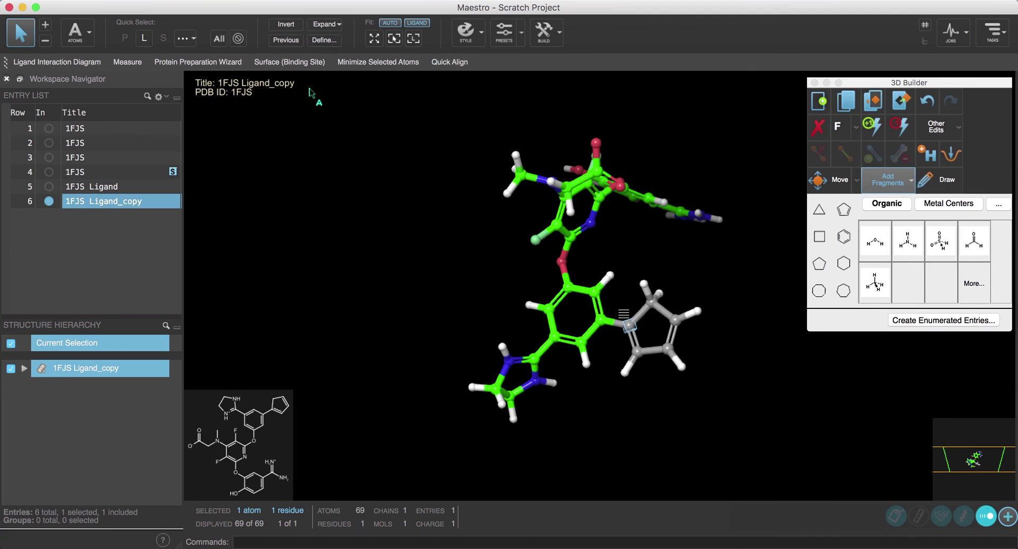
click(815, 83)
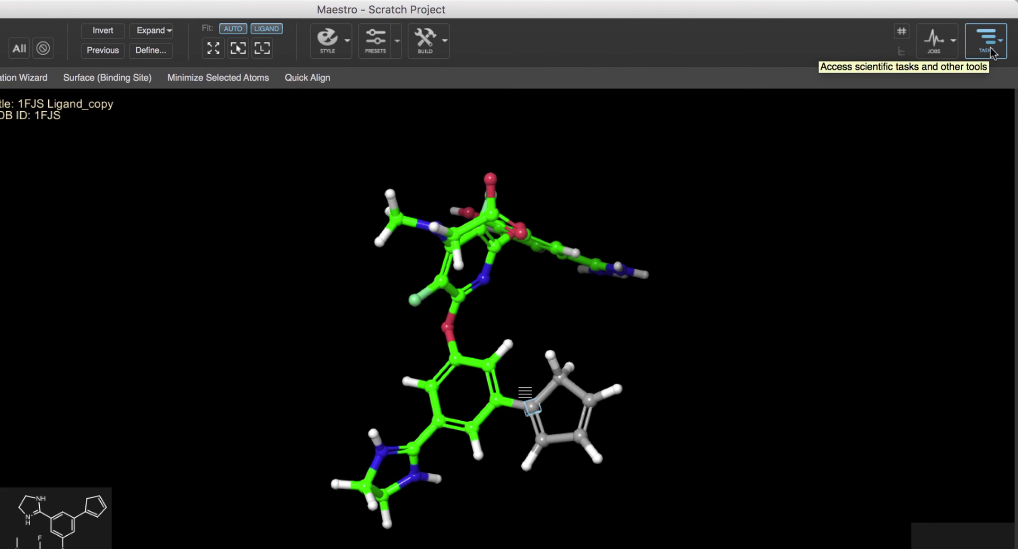
Browse the Tasks catalogue's Receptor-Based Virtual Screening category, then return to task search.
click(990, 52)
click(700, 88)
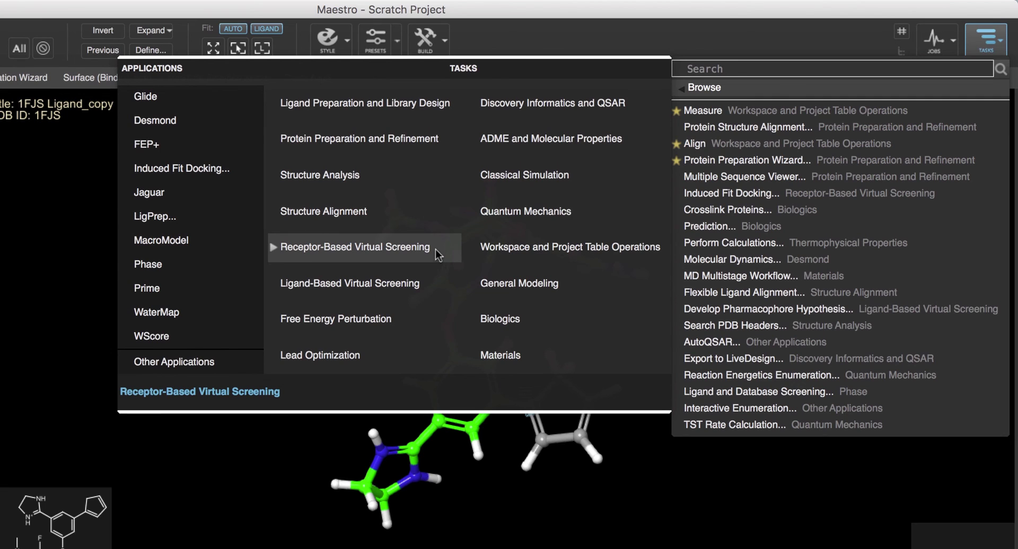
click(438, 255)
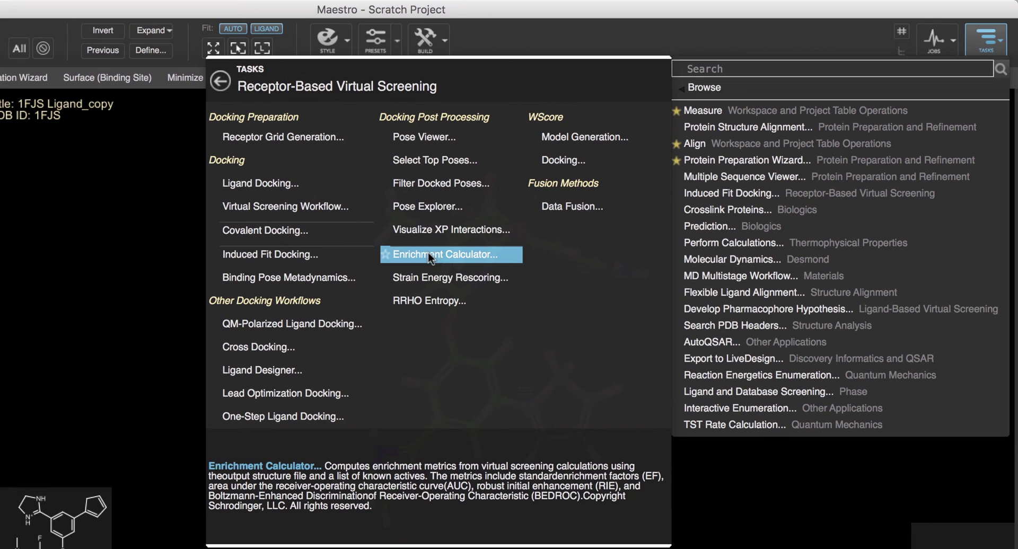
mouse_move(451, 161)
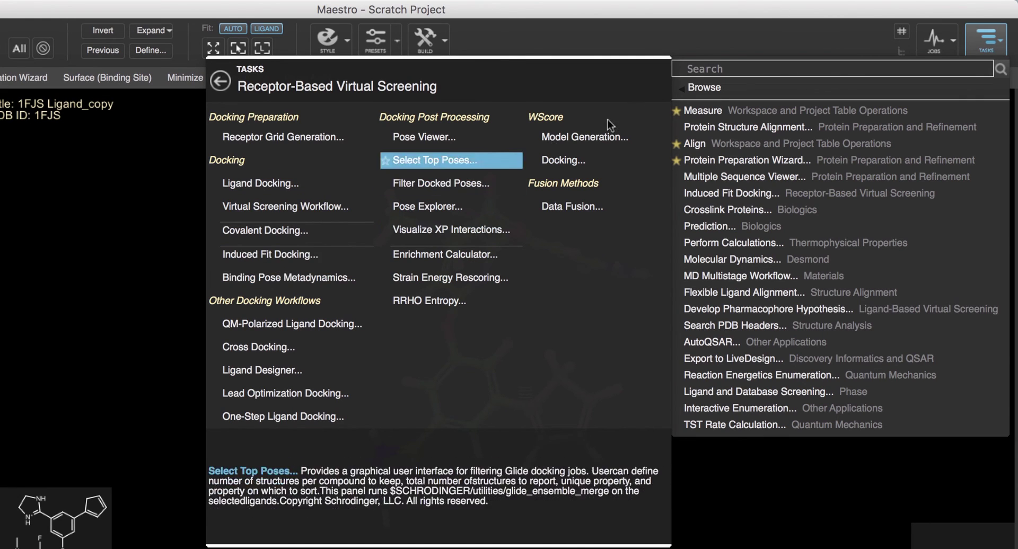
click(707, 69)
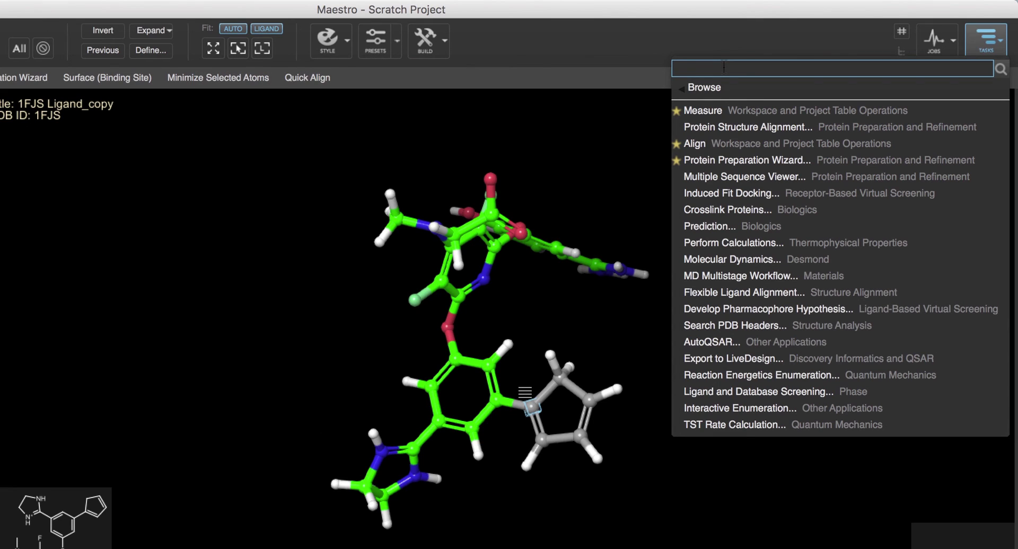
Search tasks for 'prot' and star One Step Protein Preparation as a favourite.
text(prot)
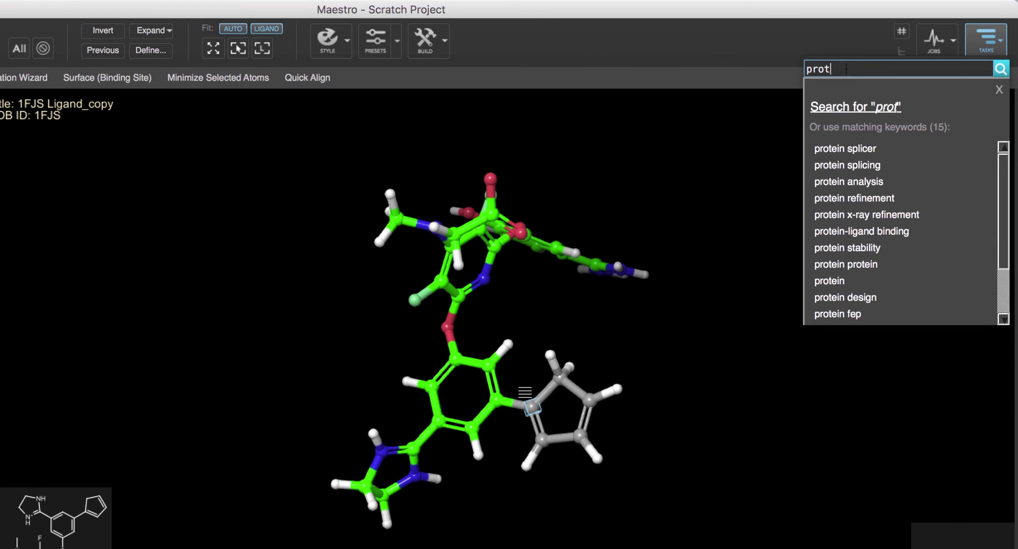
key(Return)
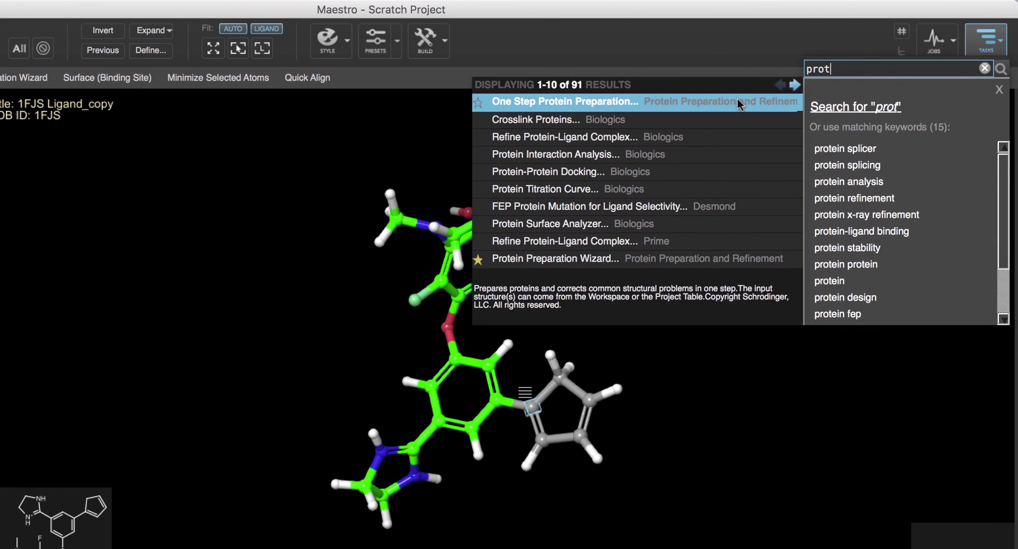
click(479, 103)
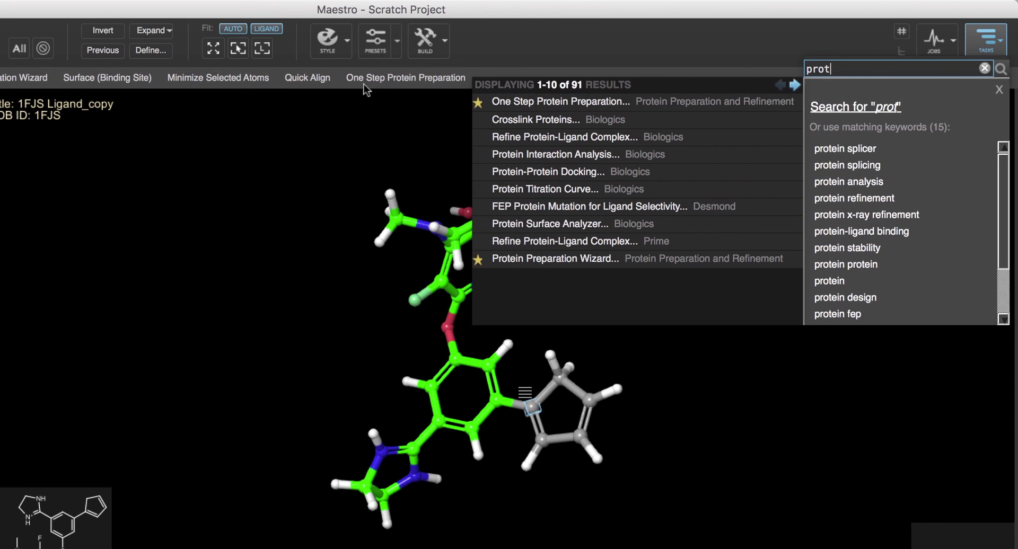
key(Escape)
Try the new One Step Protein Preparation favourite shortcut and recheck the task list.
click(434, 79)
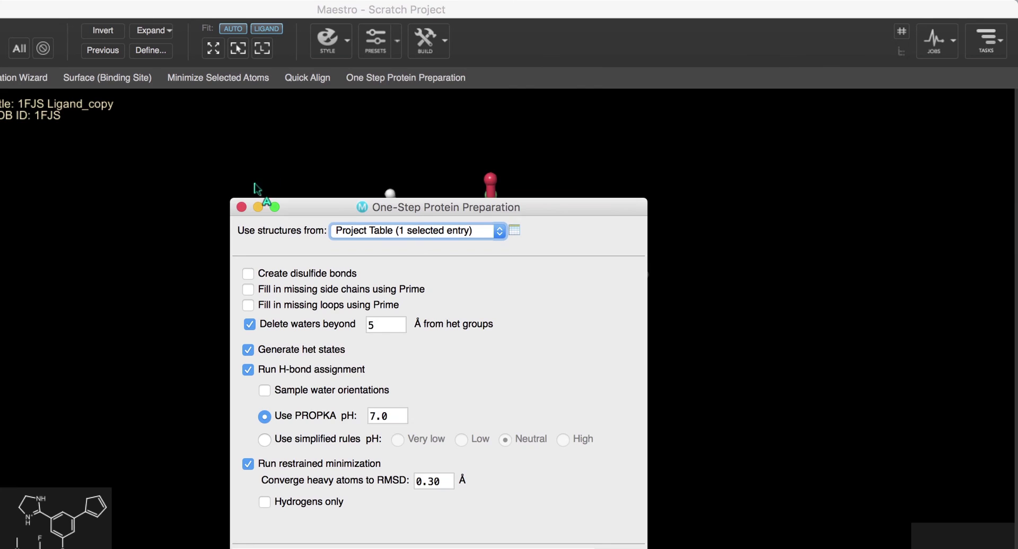
click(241, 207)
click(985, 50)
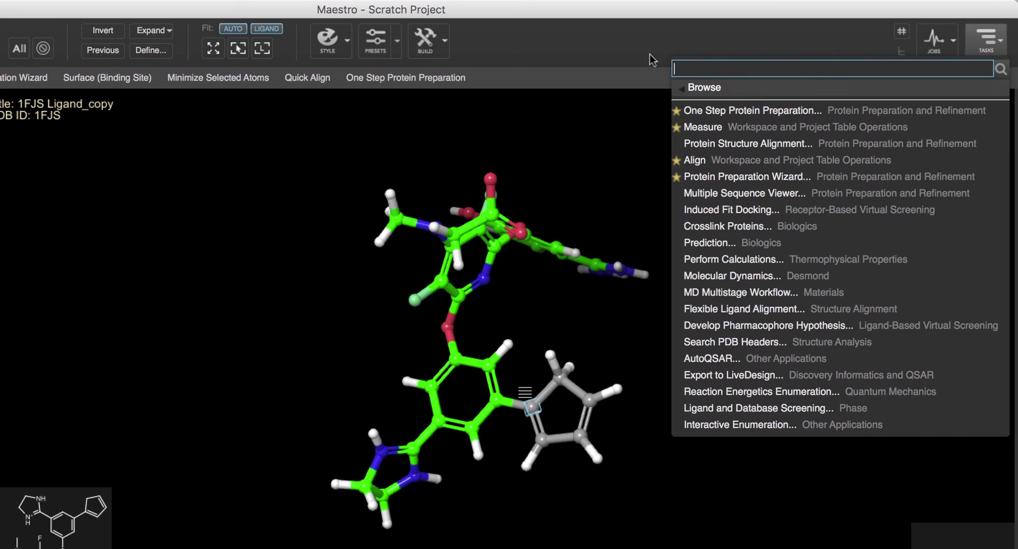
click(613, 44)
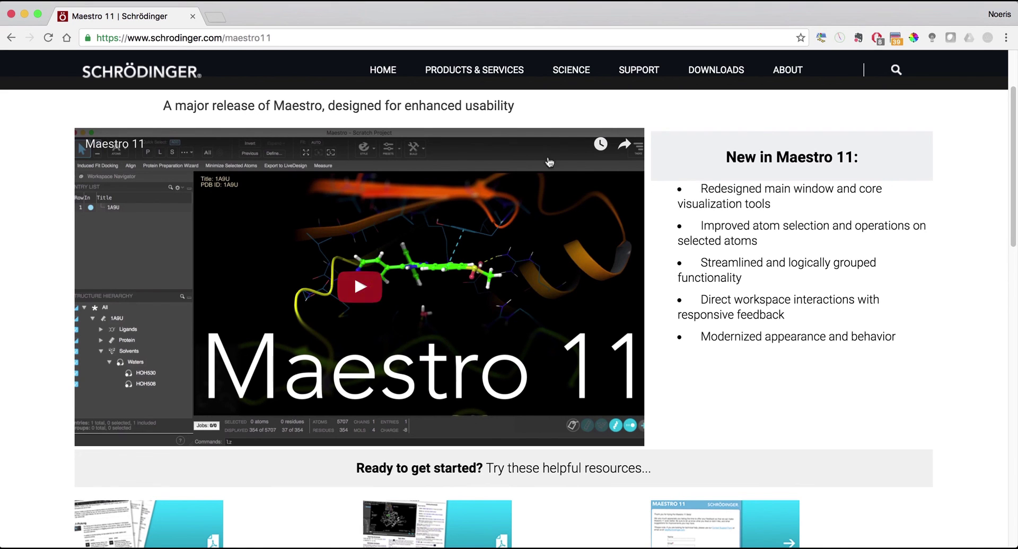
Scroll the Maestro 11 web page down to the training video thumbnails.
scroll(606, 390, down, 3)
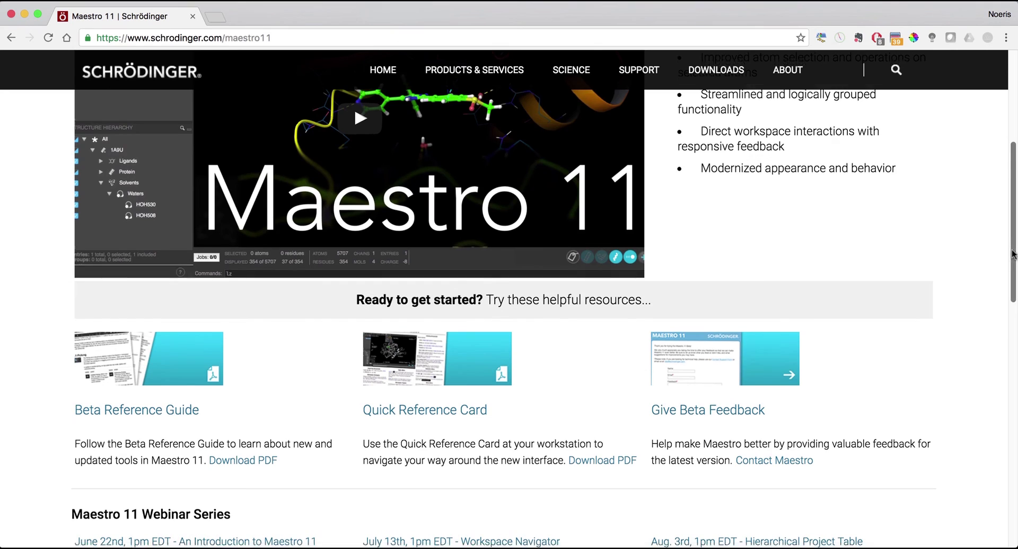
scroll(591, 346, down, 4)
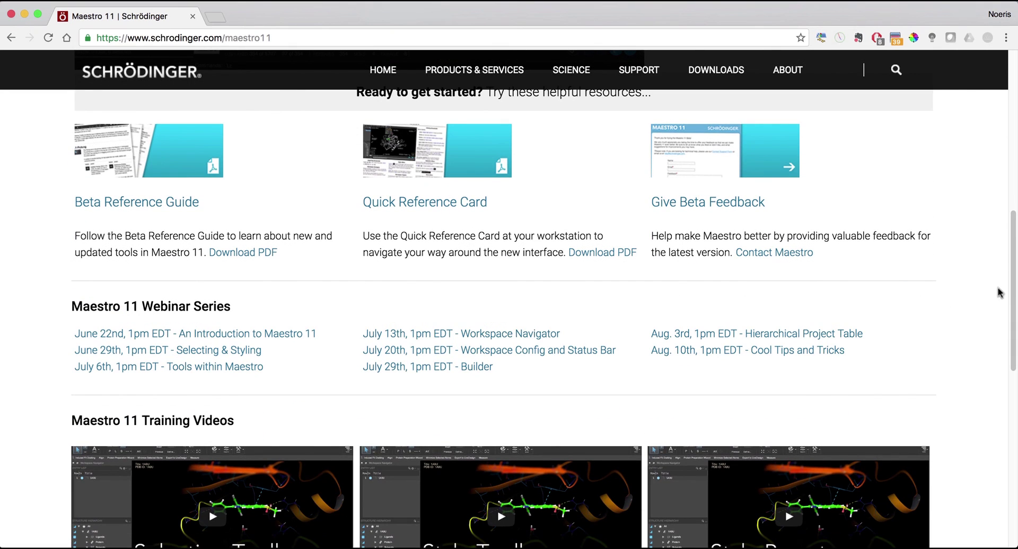
drag(1013, 289, 1014, 354)
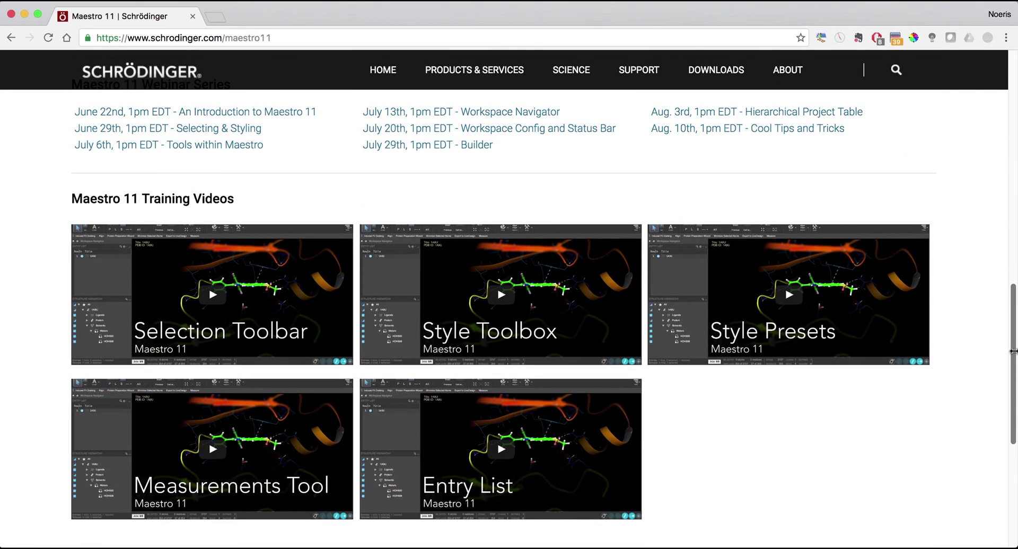